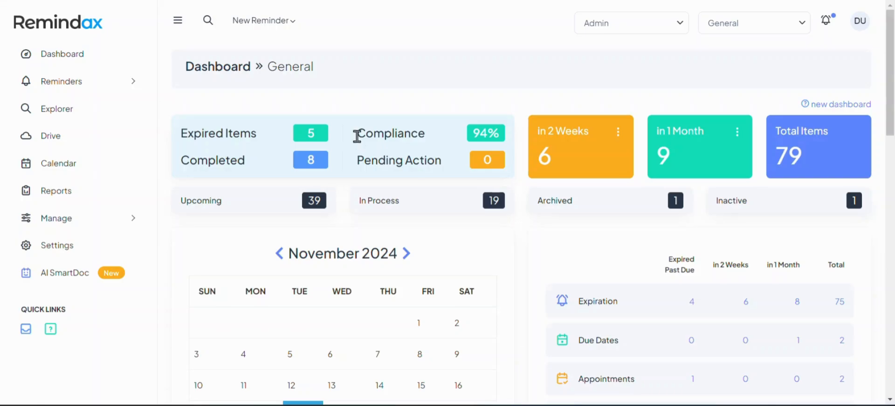
# Change the 'in 2 Weeks' card to 4 Weeks and the 'In 1 Month' card to 3 Months.
pyautogui.click(617, 134)
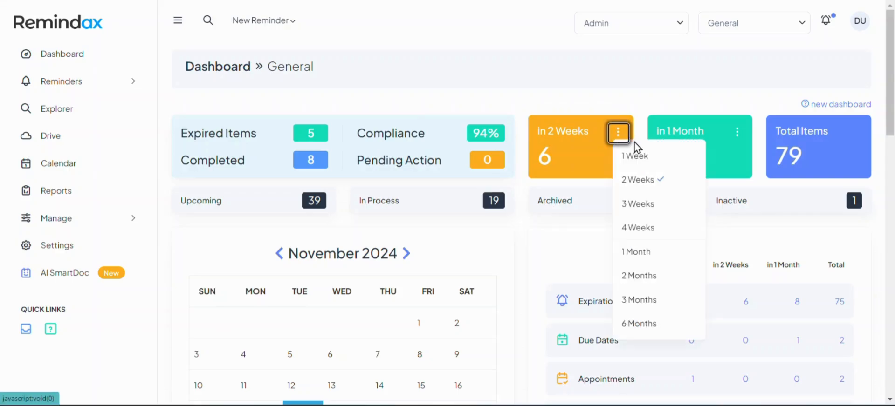
pyautogui.click(653, 228)
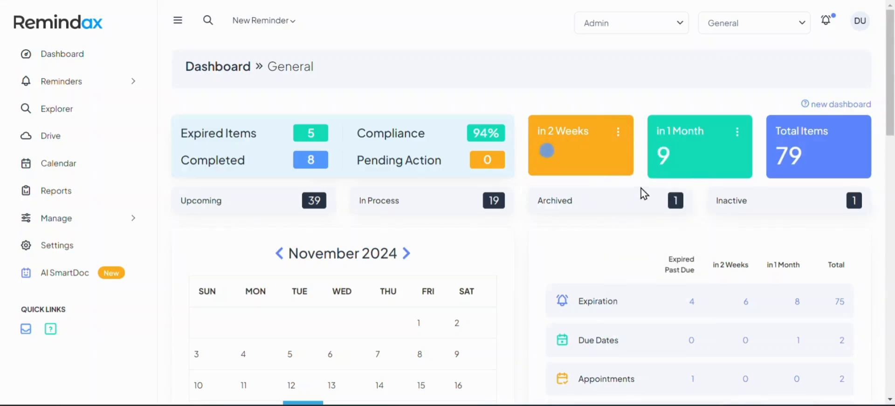
pyautogui.click(736, 134)
pyautogui.click(751, 300)
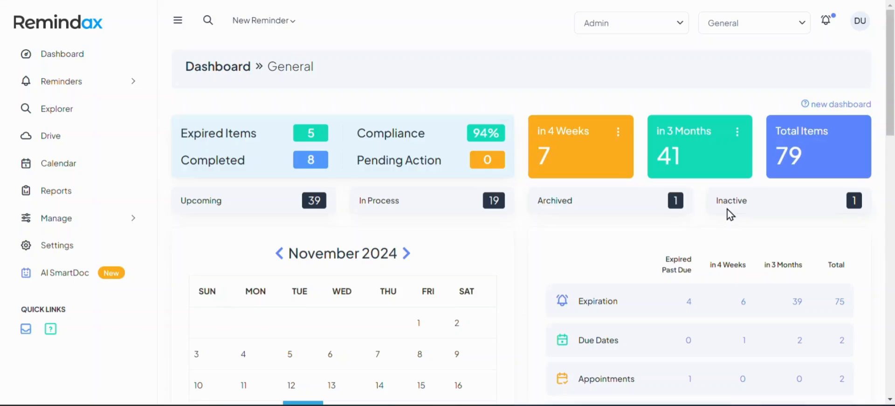
pyautogui.moveTo(815, 112)
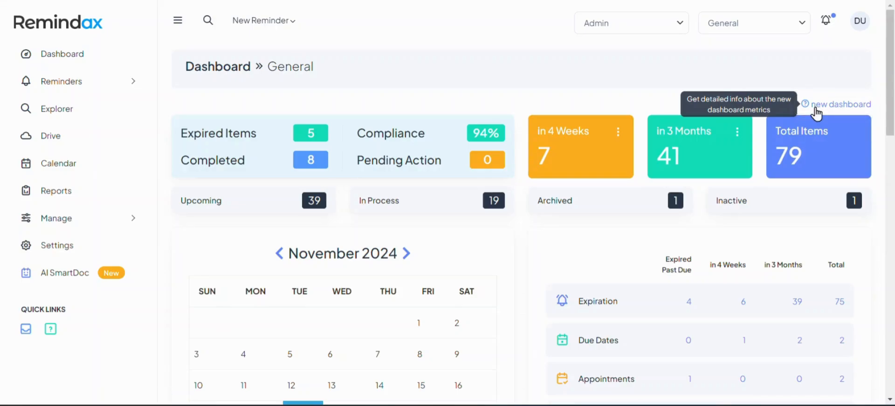
pyautogui.click(816, 110)
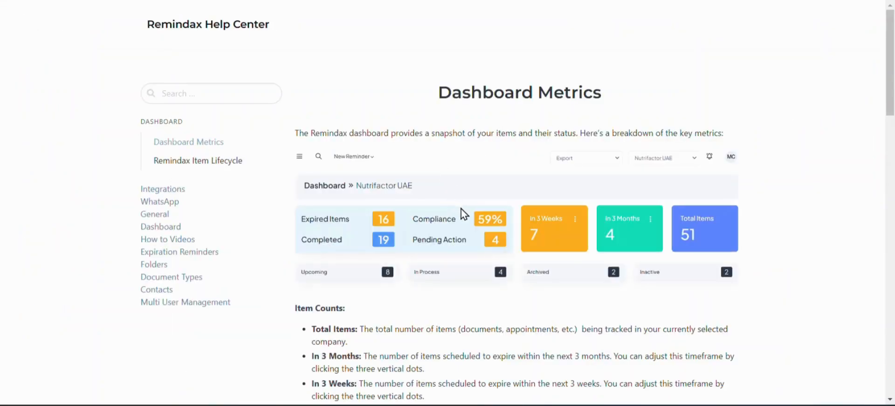
pyautogui.scroll(-2, 462, 212)
pyautogui.scroll(-4, 335, 218)
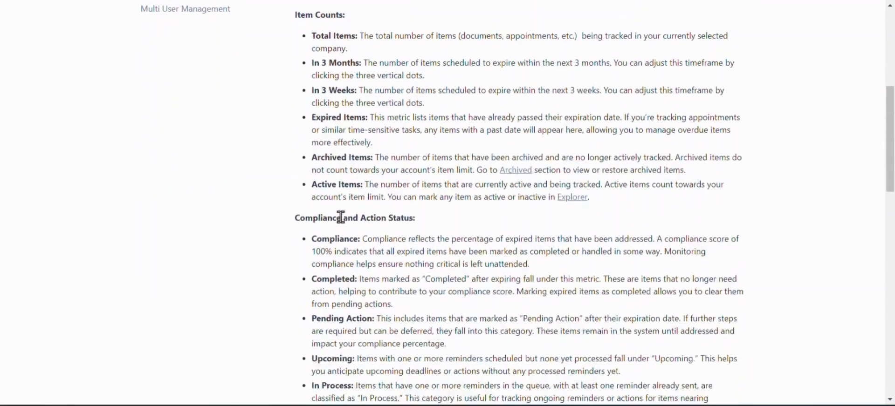
pyautogui.scroll(-7, 340, 217)
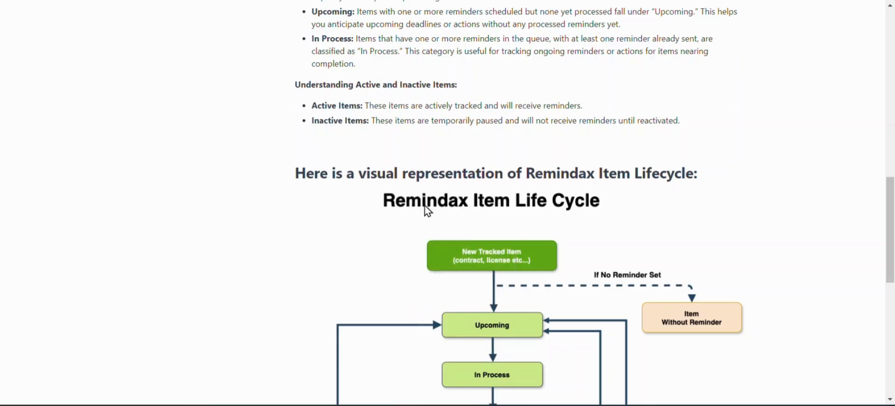
pyautogui.scroll(-2, 427, 210)
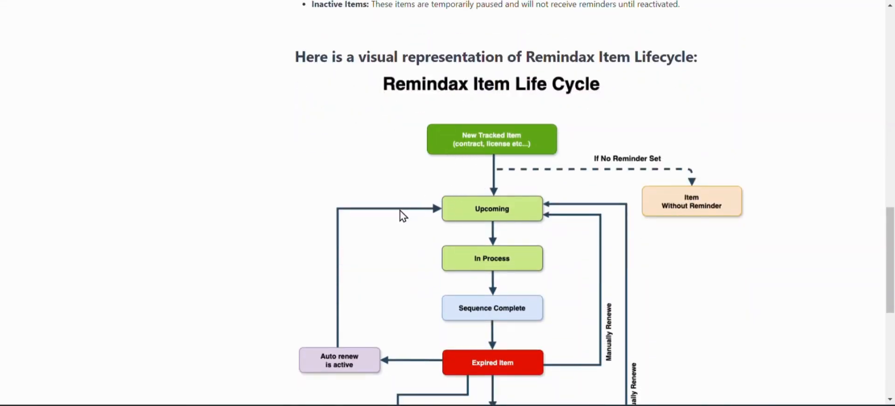
pyautogui.scroll(-2, 403, 216)
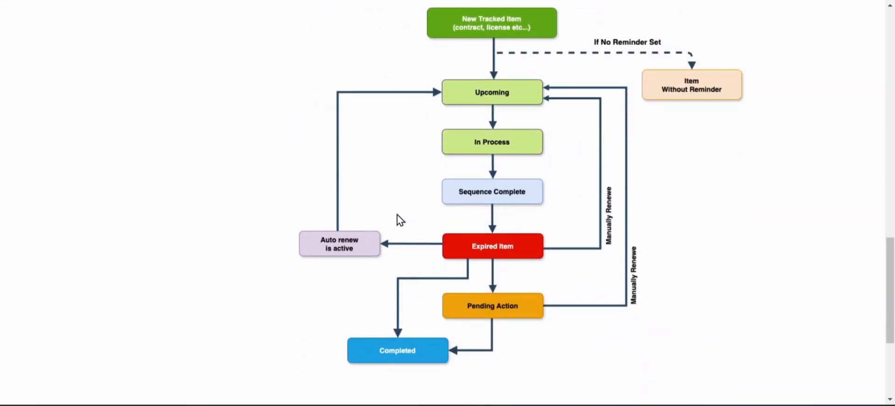
pyautogui.scroll(15, 400, 220)
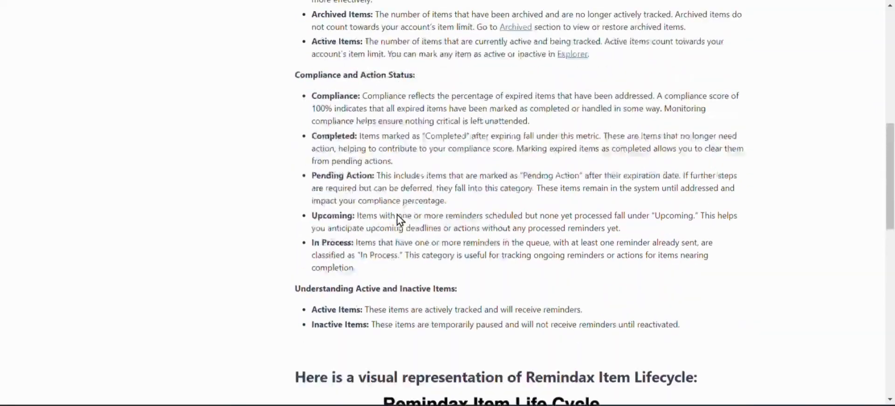
pyautogui.scroll(4, 398, 219)
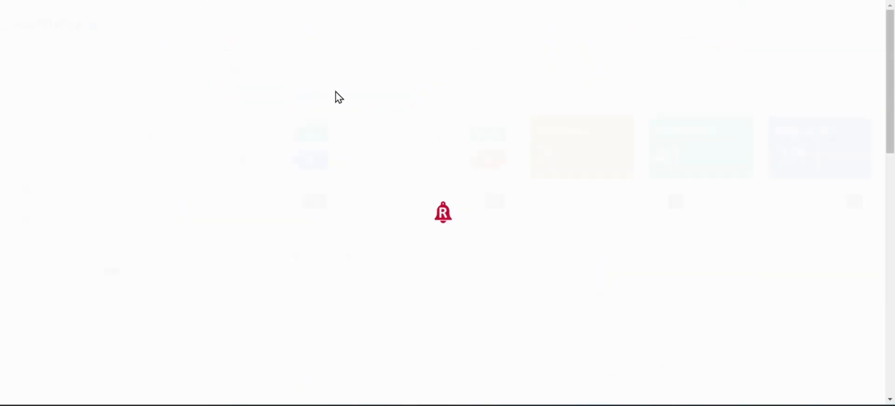
pyautogui.scroll(-3, 366, 159)
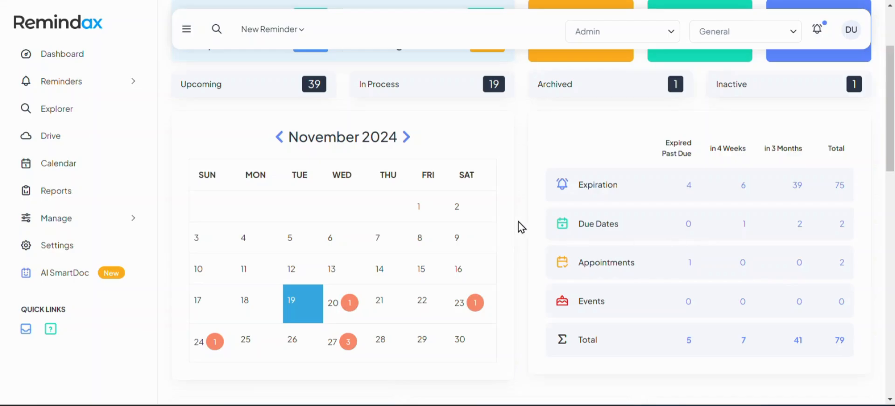
pyautogui.scroll(-4, 520, 227)
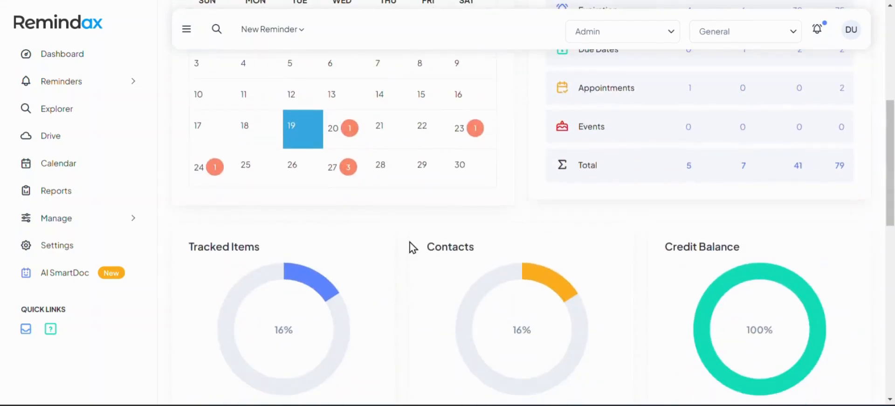
pyautogui.scroll(-1, 412, 247)
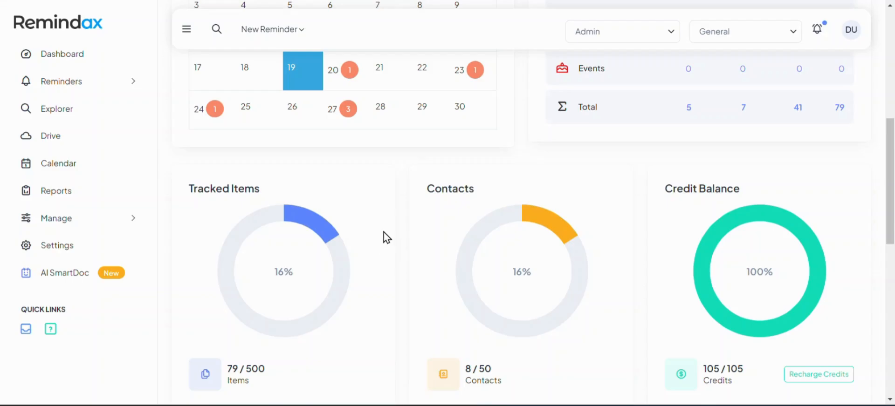
pyautogui.scroll(-1, 401, 220)
pyautogui.scroll(-3, 403, 220)
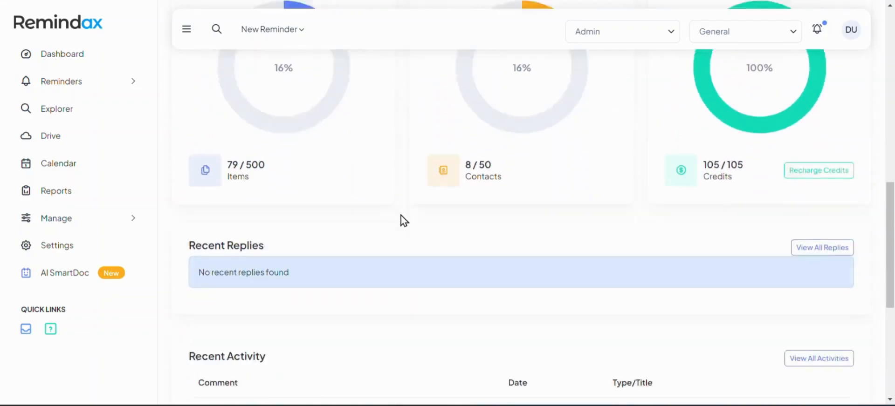
pyautogui.scroll(-2, 404, 220)
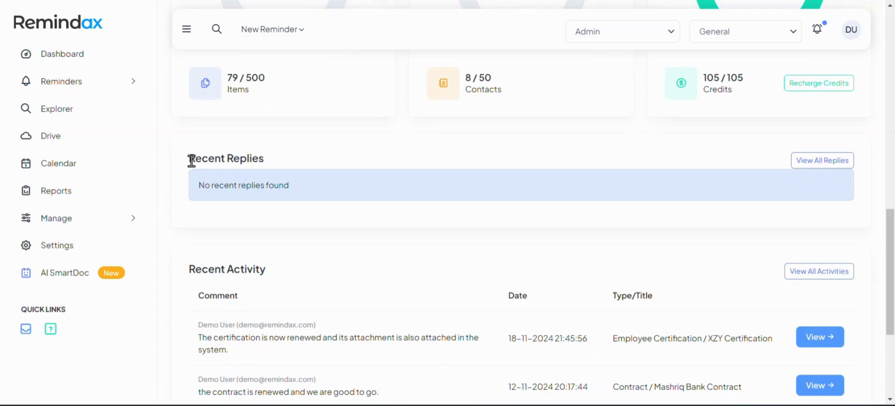
pyautogui.moveTo(191, 161); pyautogui.dragTo(268, 174)
pyautogui.click(210, 168)
pyautogui.scroll(-1, 273, 225)
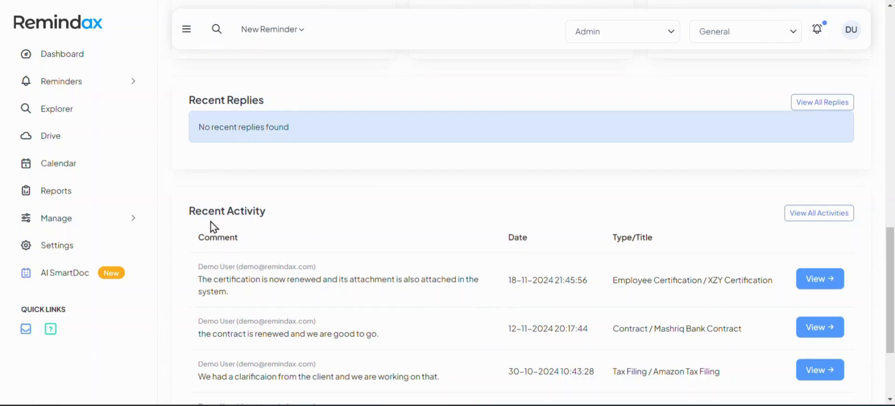
pyautogui.scroll(-1, 212, 225)
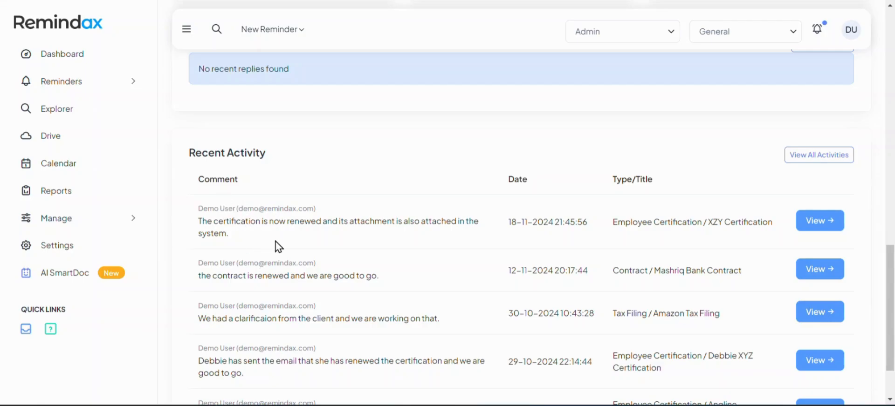
pyautogui.scroll(-2, 276, 246)
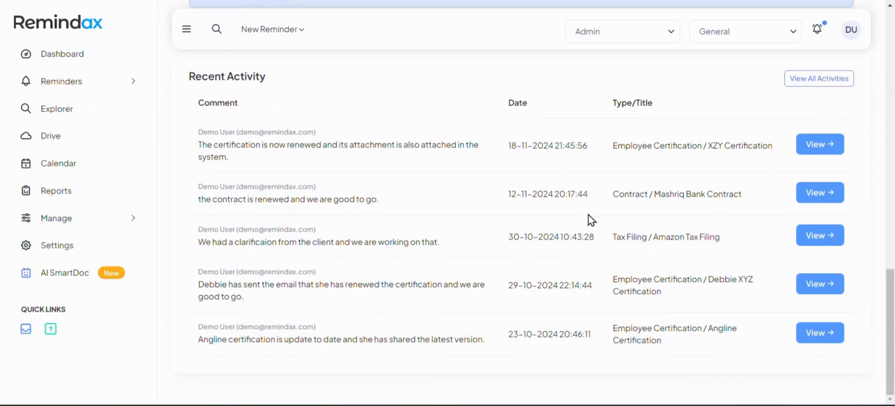
pyautogui.scroll(4, 485, 240)
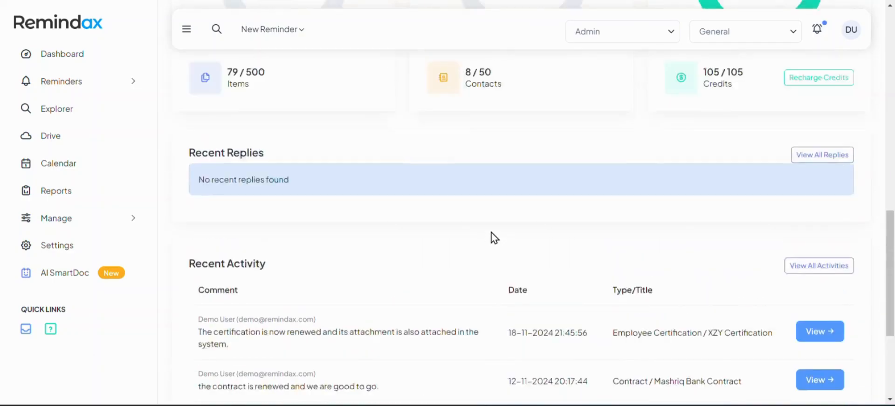
pyautogui.scroll(10, 494, 238)
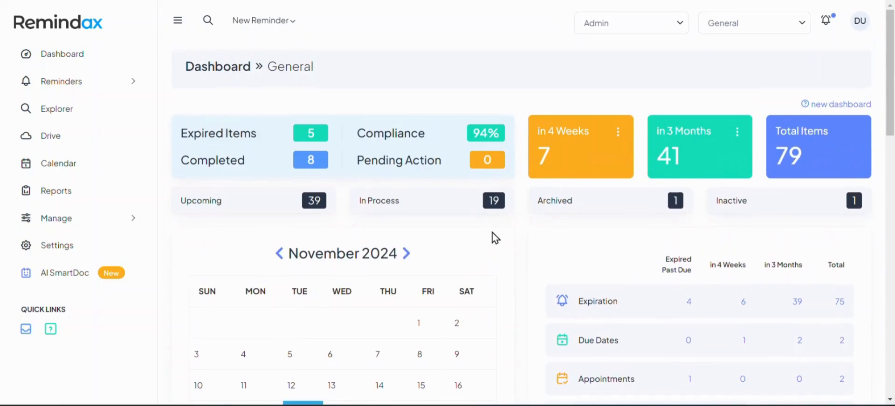
# Start a new expiration reminder from Reminders > Create New.
pyautogui.click(107, 89)
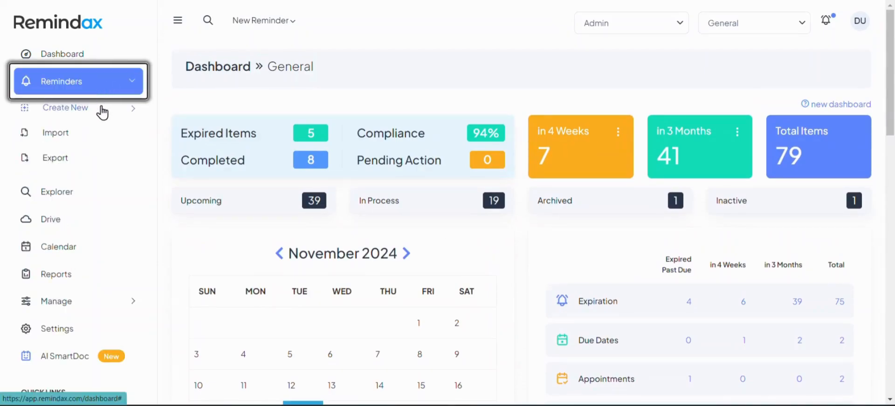
pyautogui.click(103, 118)
pyautogui.scroll(-3, 105, 118)
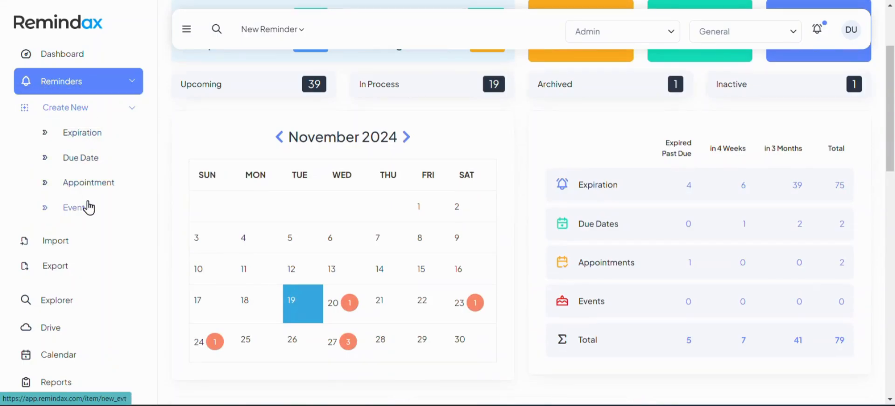
pyautogui.click(81, 135)
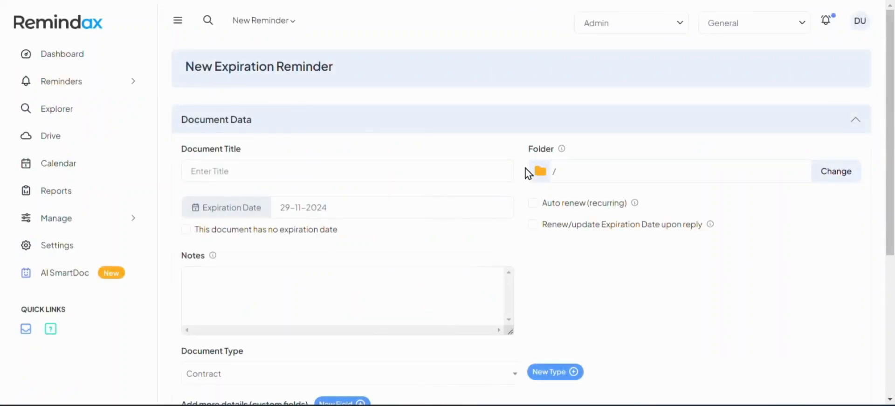
# Title the document 'XYZ Certification' and place it in the Certifications folder.
pyautogui.click(358, 176)
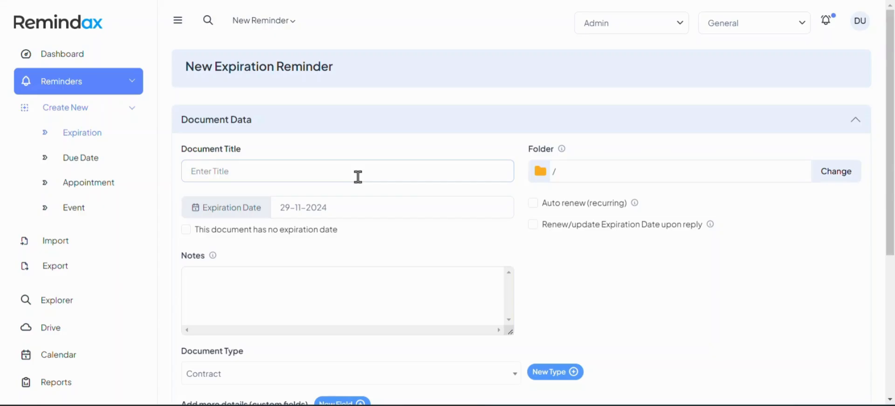
pyautogui.write('XYZ Certification')
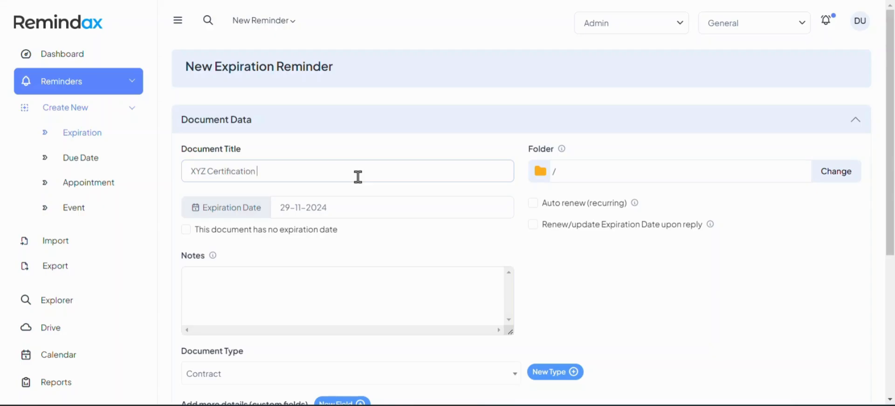
pyautogui.click(829, 178)
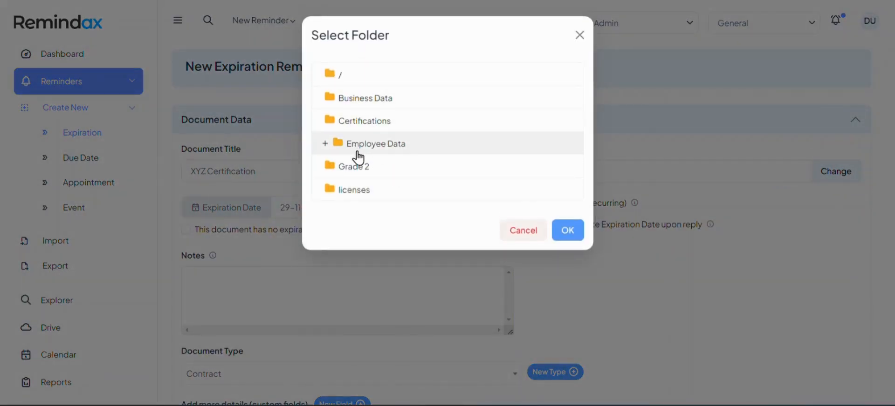
pyautogui.click(355, 133)
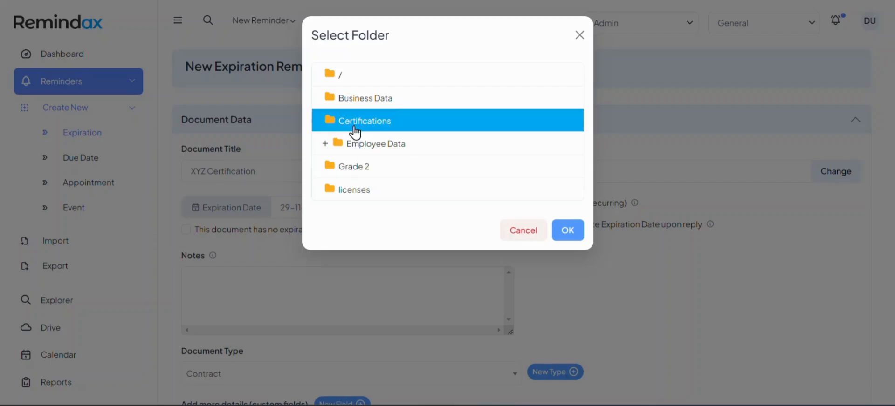
pyautogui.click(575, 235)
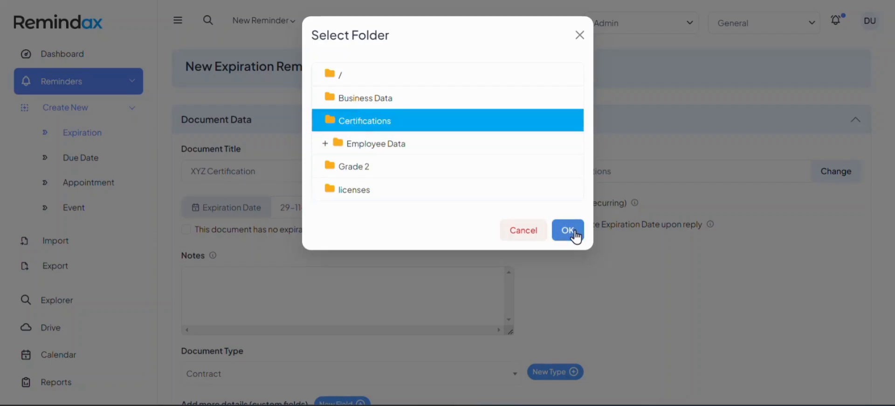
pyautogui.click(568, 233)
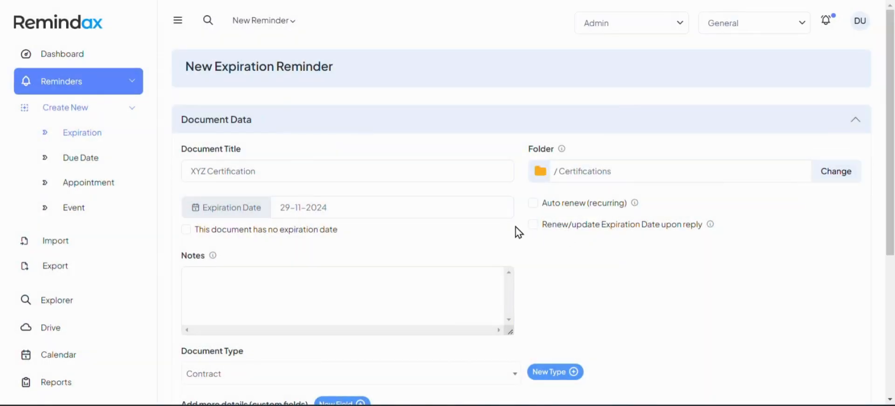
# Set the expiration date to 25 April 2025.
pyautogui.click(345, 209)
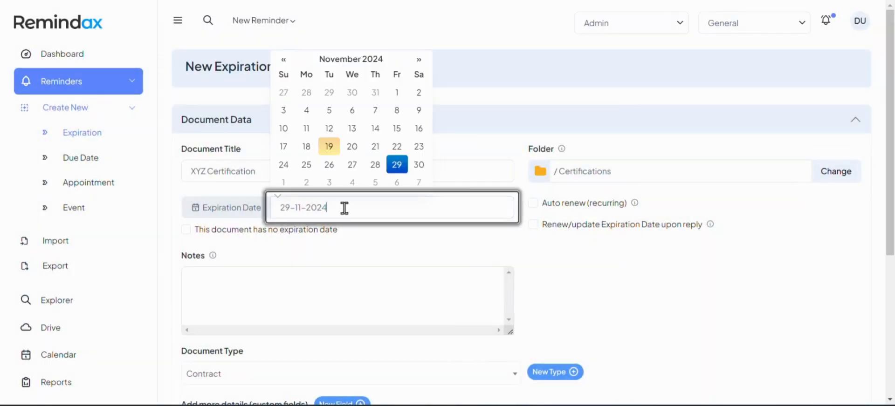
pyautogui.click(419, 60)
pyautogui.click(419, 59)
pyautogui.click(419, 60)
pyautogui.click(419, 60)
pyautogui.click(419, 59)
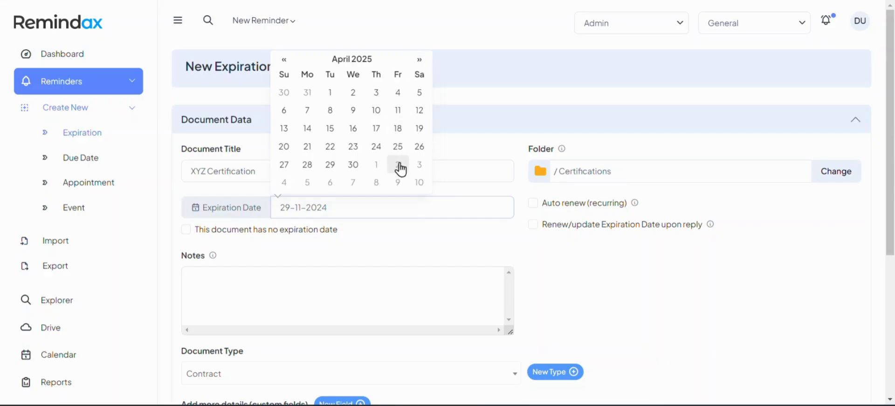
pyautogui.click(398, 148)
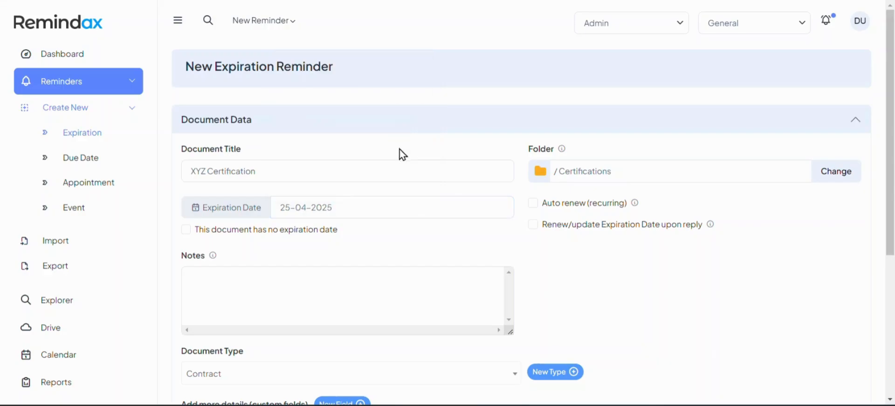
# Turn on auto renew every 1 Year, ending after 3 renewals, with Renew same.
pyautogui.click(532, 204)
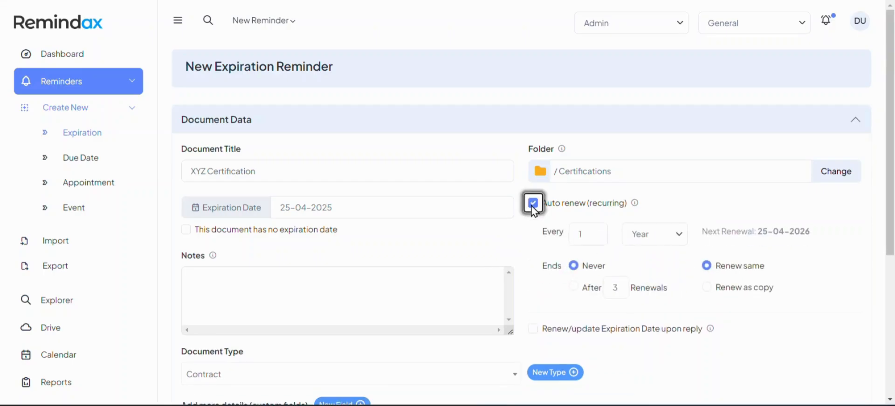
pyautogui.click(650, 239)
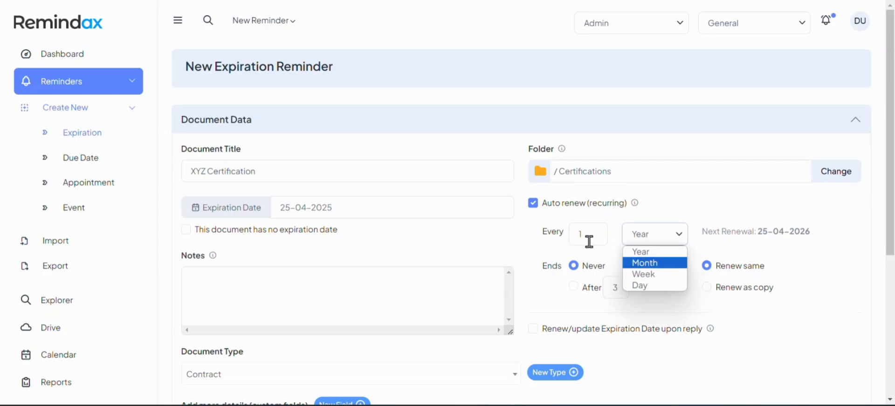
pyautogui.click(525, 248)
pyautogui.scroll(-4, 541, 224)
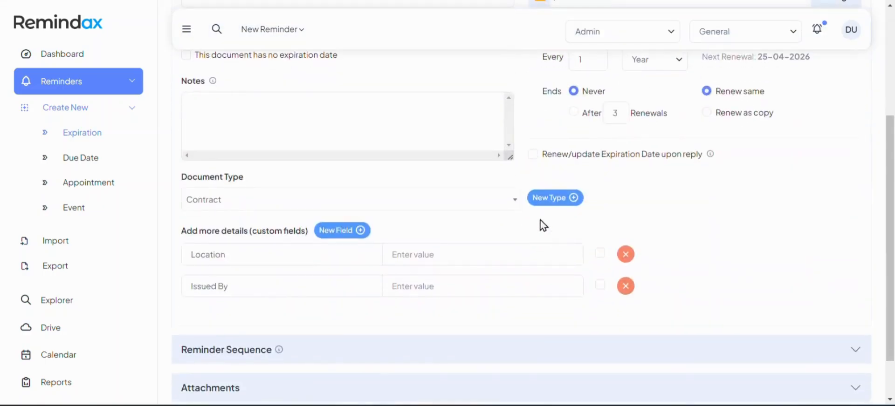
pyautogui.scroll(1, 558, 154)
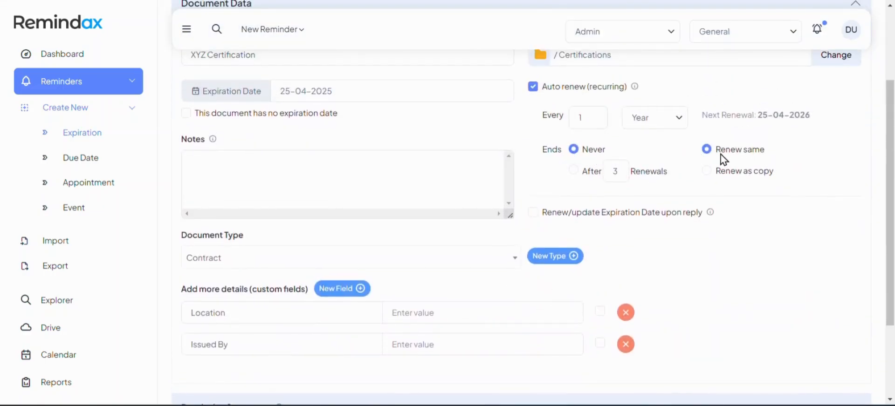
pyautogui.click(573, 170)
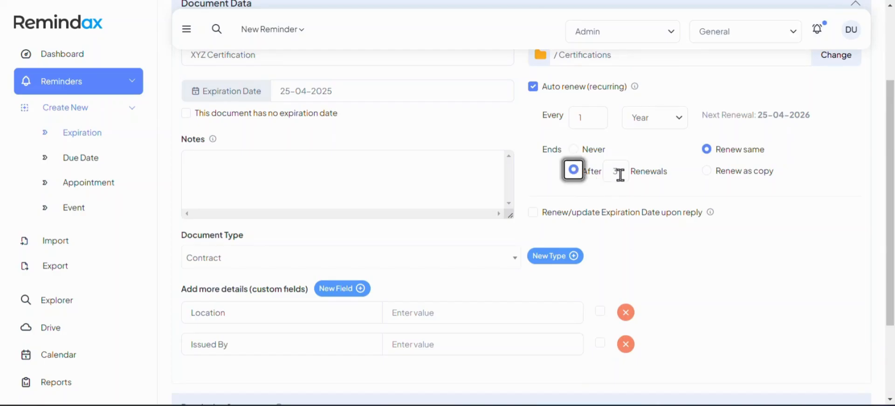
pyautogui.moveTo(619, 174); pyautogui.dragTo(603, 173)
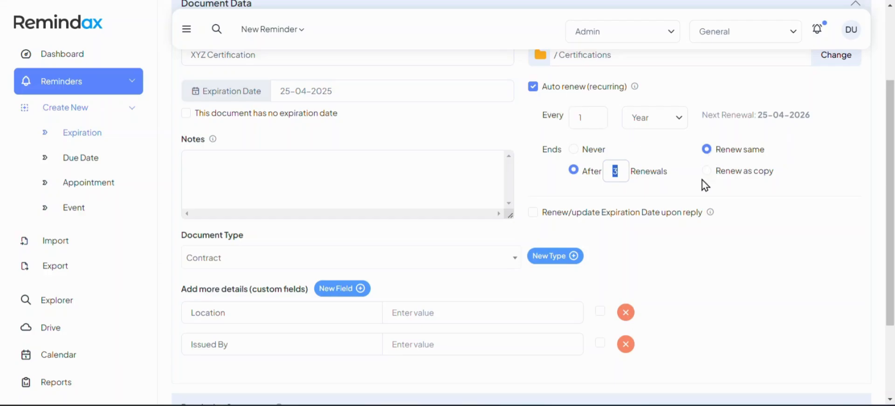
pyautogui.click(718, 155)
pyautogui.moveTo(719, 156); pyautogui.dragTo(771, 159)
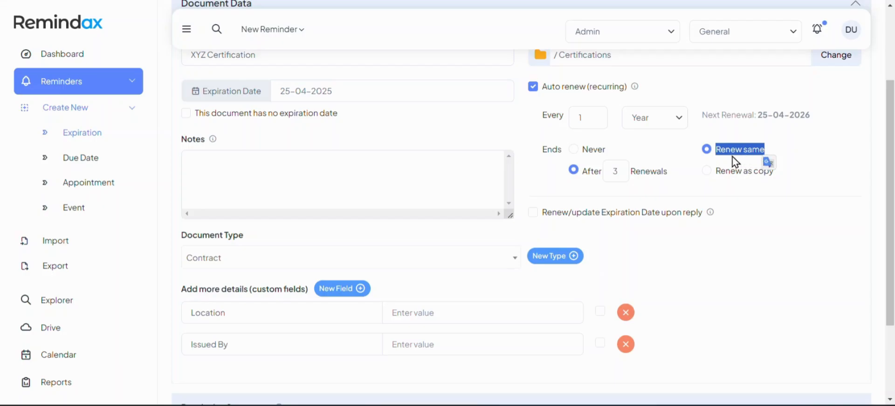
pyautogui.click(720, 160)
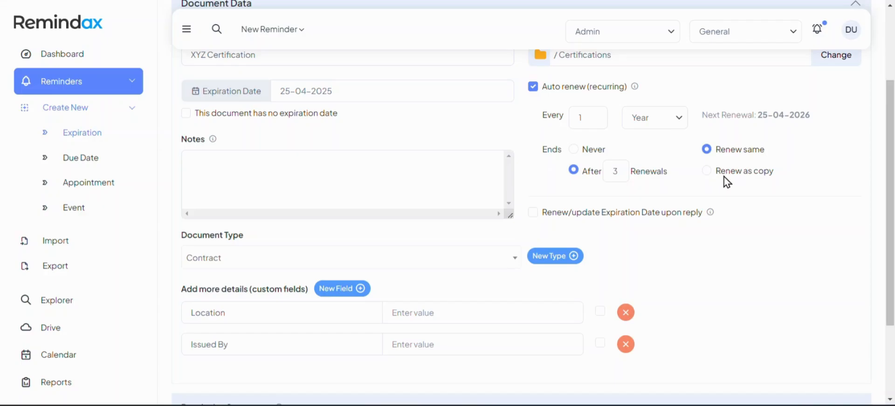
# Enable Renew/update Expiration Date upon reply, triggered by a Completed reply status.
pyautogui.scroll(-1, 724, 184)
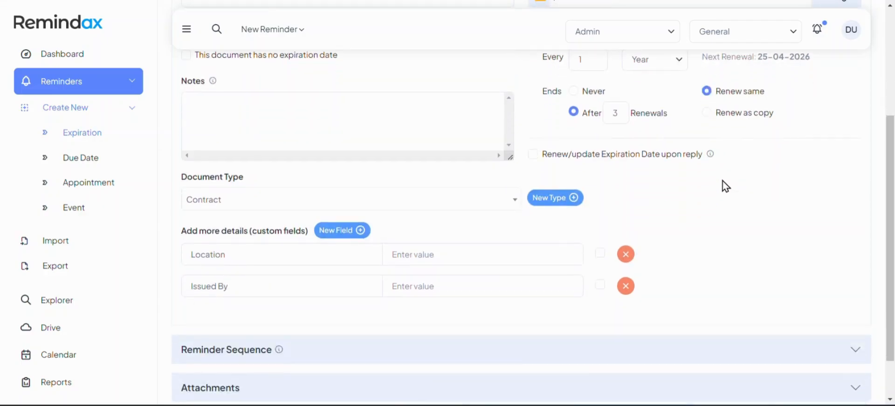
pyautogui.click(533, 155)
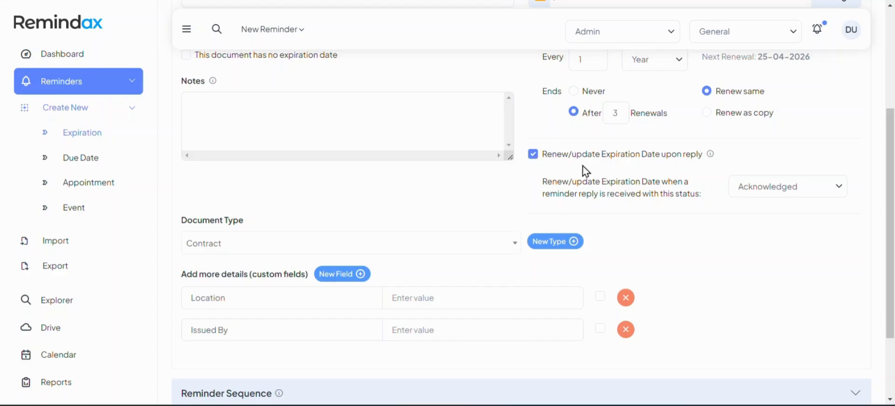
pyautogui.click(759, 187)
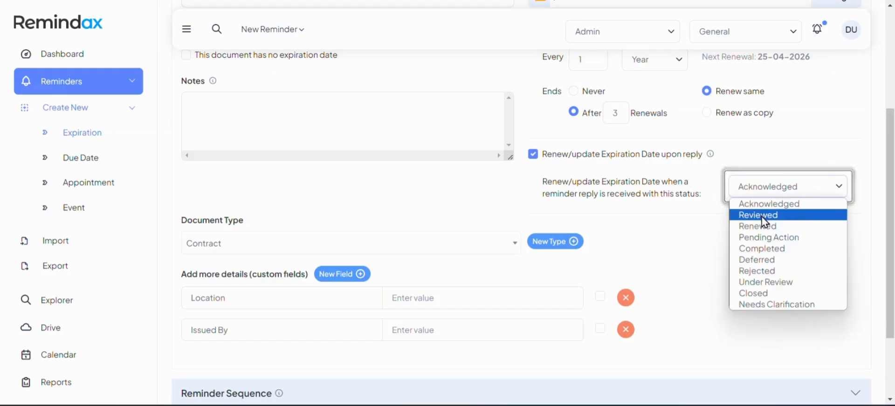
pyautogui.click(771, 254)
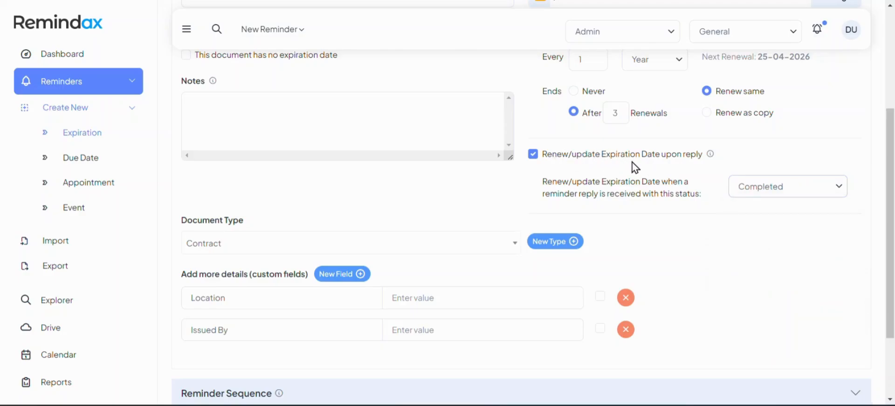
pyautogui.scroll(-2, 635, 168)
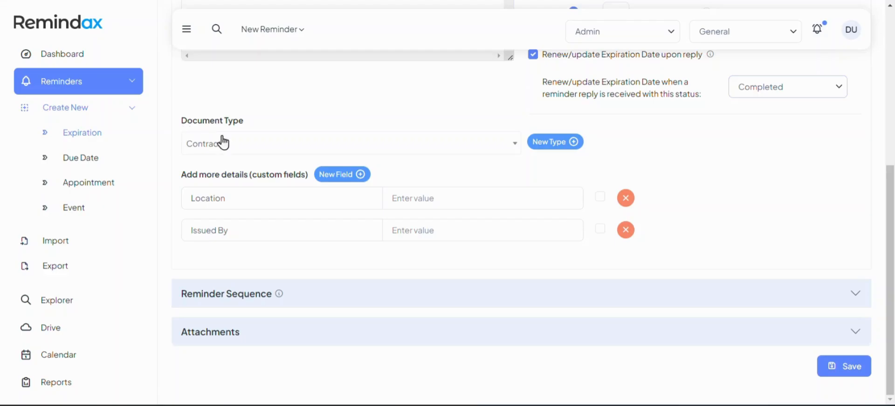
# Change the document type to Credit Card.
pyautogui.click(305, 152)
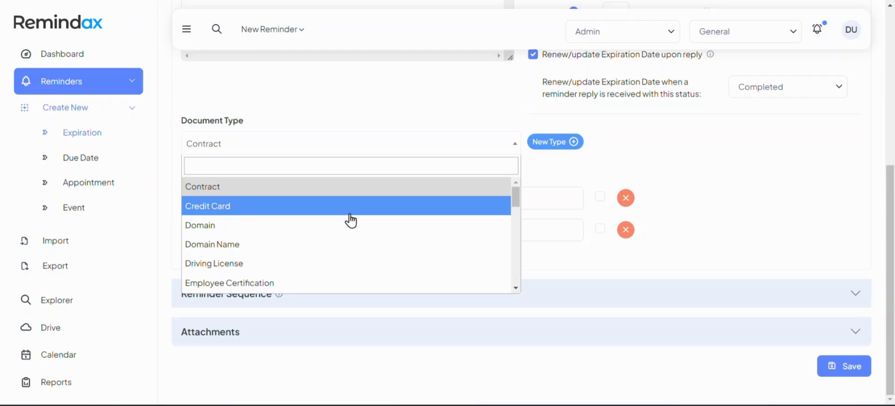
pyautogui.click(350, 215)
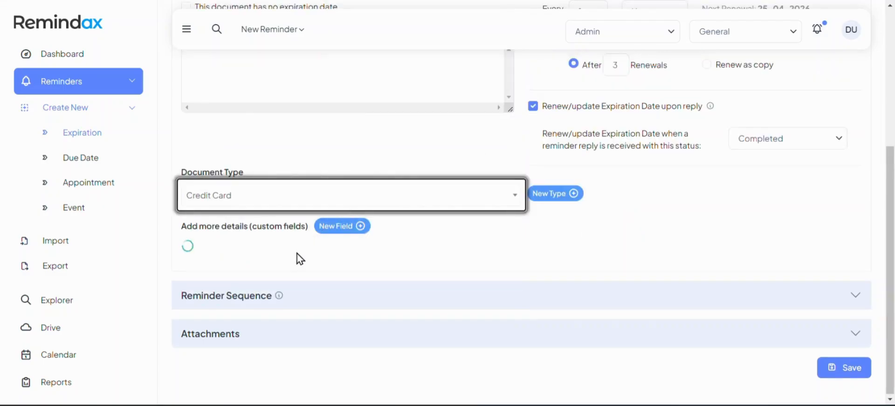
pyautogui.scroll(-1, 296, 252)
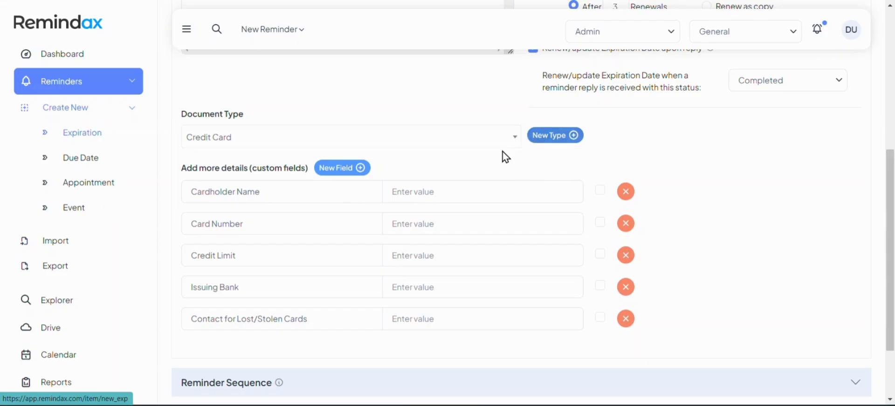
# Browse the full document type list, then close it leaving Credit Card selected.
pyautogui.click(507, 139)
pyautogui.scroll(-2, 458, 221)
pyautogui.scroll(-3, 459, 220)
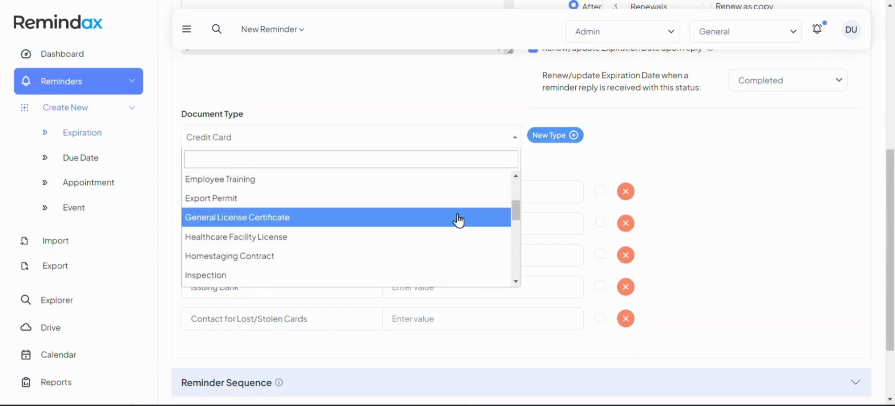
pyautogui.scroll(-2, 459, 220)
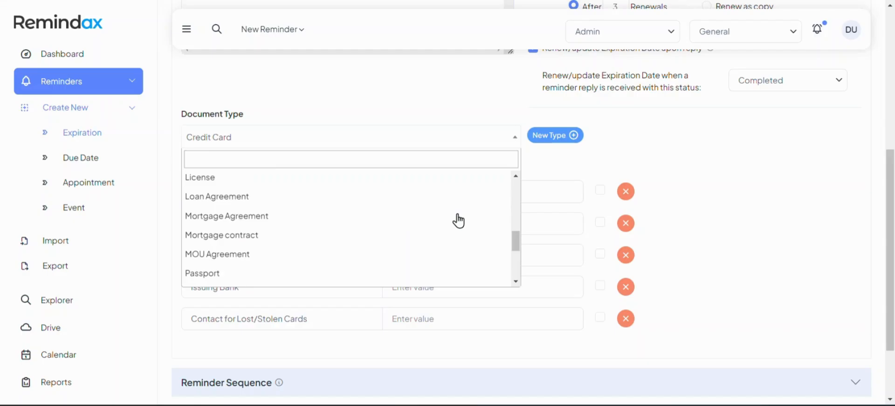
pyautogui.scroll(-3, 416, 247)
pyautogui.scroll(-1, 415, 246)
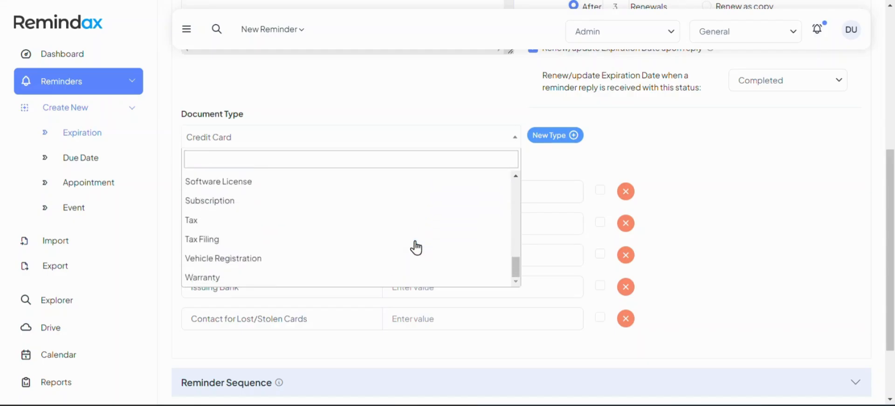
pyautogui.scroll(5, 403, 245)
pyautogui.scroll(3, 403, 245)
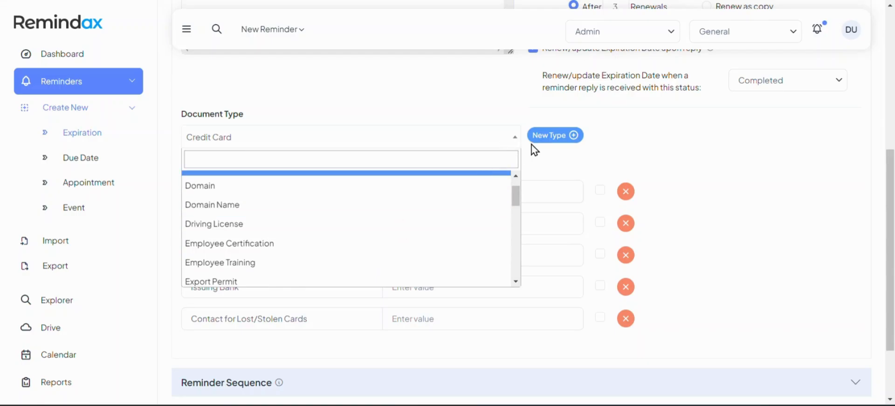
pyautogui.scroll(1, 432, 219)
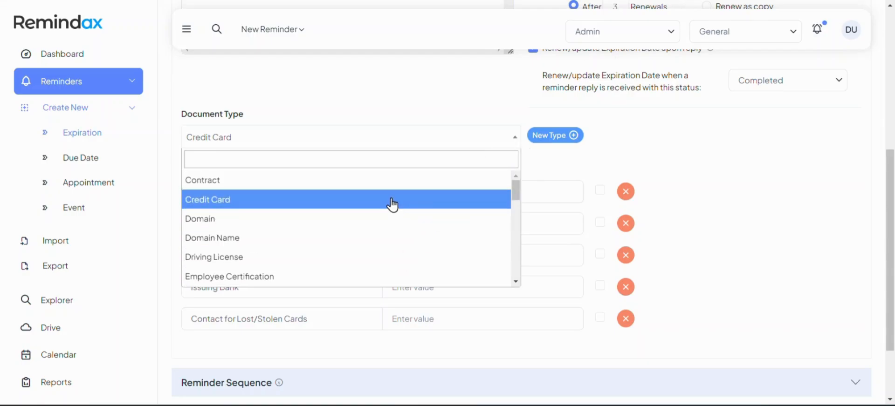
pyautogui.click(602, 130)
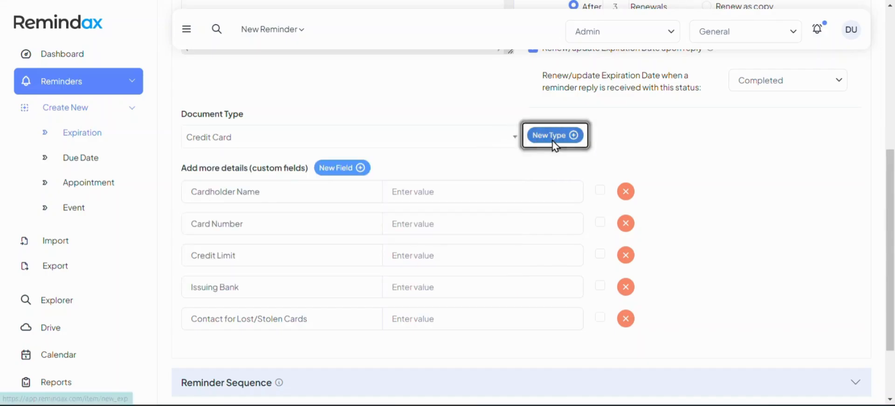
# Preview and cancel the New Type and New Field dialogs, then expand Reminder Sequence.
pyautogui.click(553, 138)
pyautogui.click(390, 76)
pyautogui.click(512, 125)
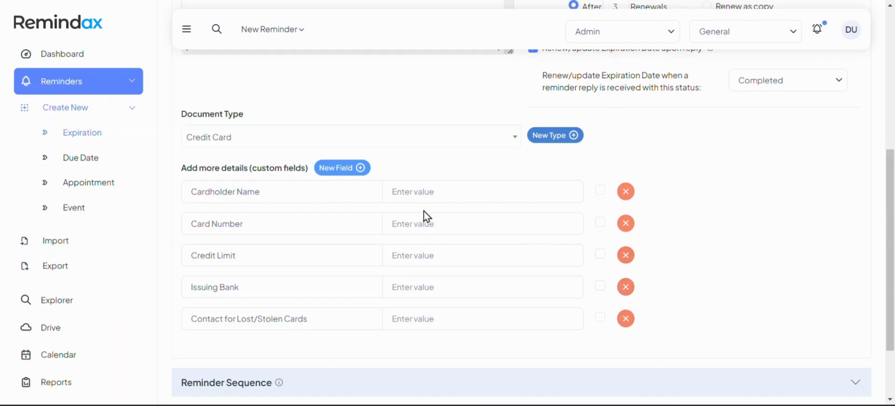
pyautogui.click(360, 169)
pyautogui.click(358, 76)
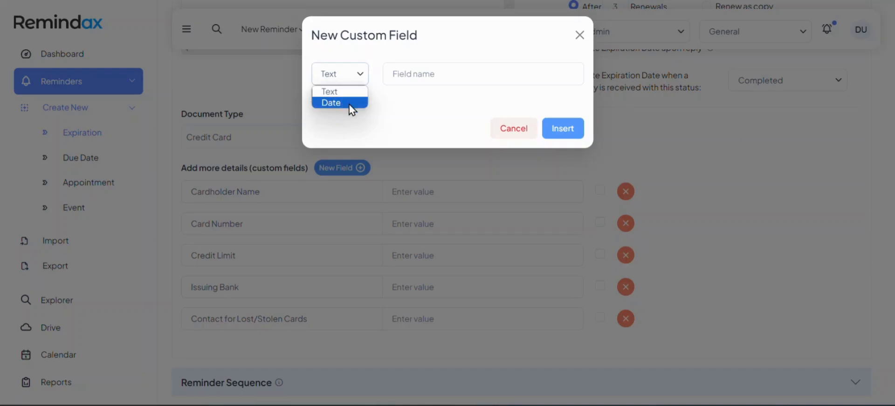
pyautogui.click(516, 130)
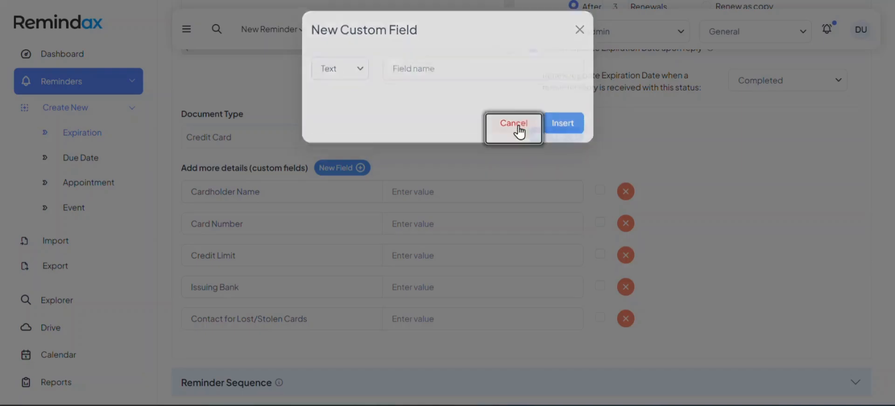
pyautogui.scroll(-2, 502, 230)
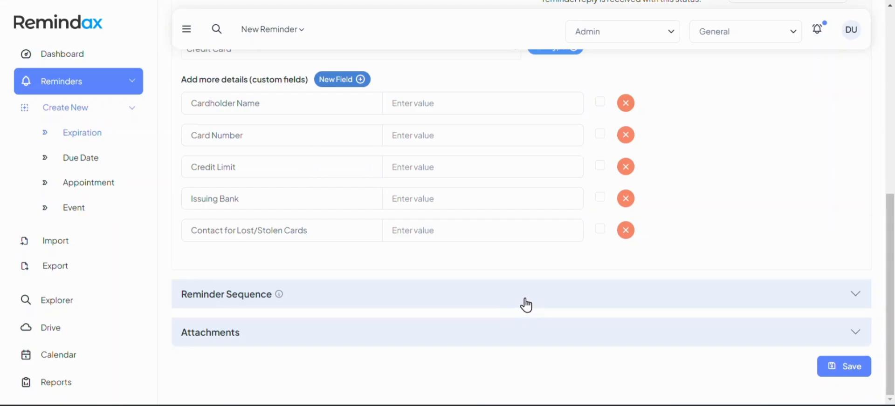
pyautogui.click(527, 305)
# Change the three reminder durations from 7, 15, 30 to 3, 7 and 10 days.
pyautogui.scroll(5, 429, 268)
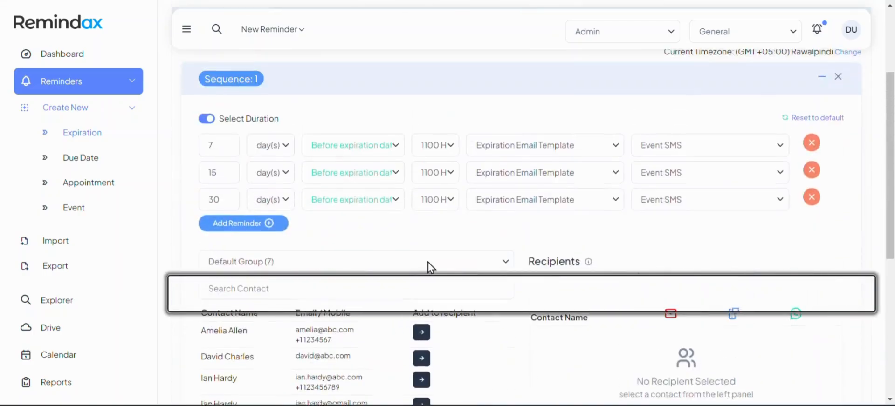
pyautogui.click(213, 147)
pyautogui.click(268, 147)
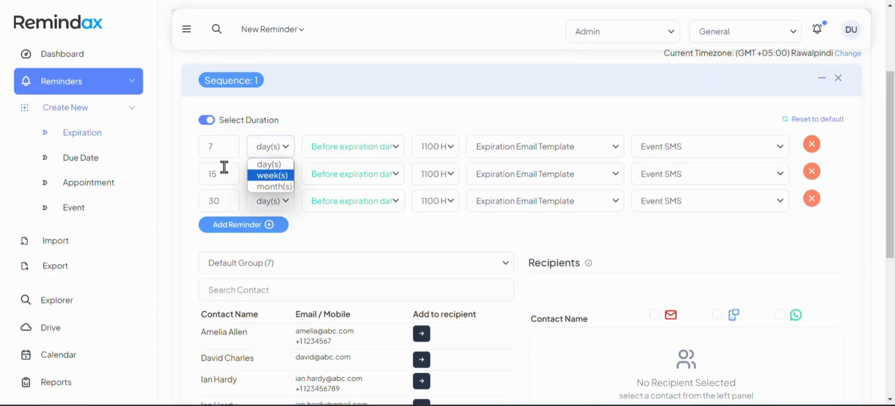
pyautogui.click(229, 141)
pyautogui.doubleClick(227, 142)
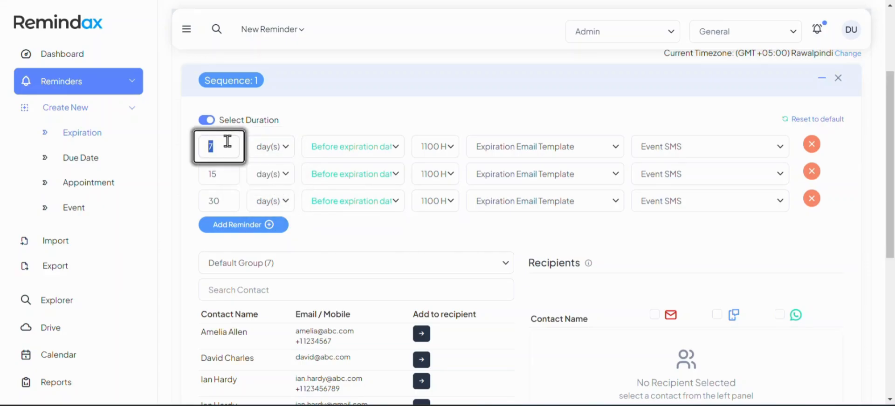
pyautogui.write('3')
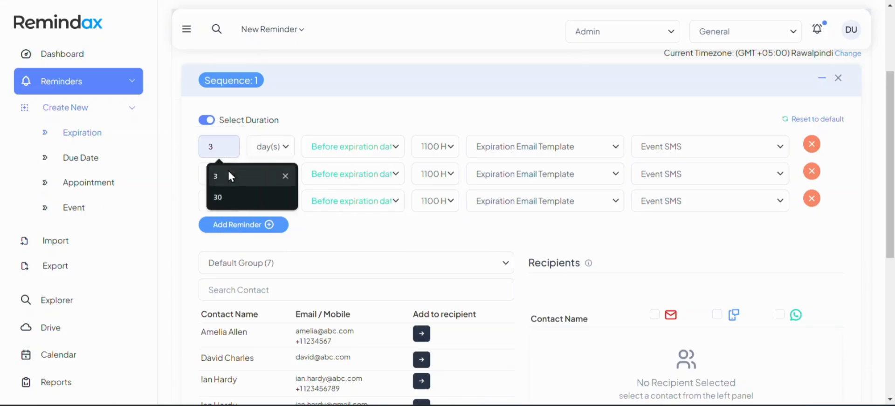
pyautogui.click(196, 174)
pyautogui.doubleClick(195, 174)
pyautogui.write('7')
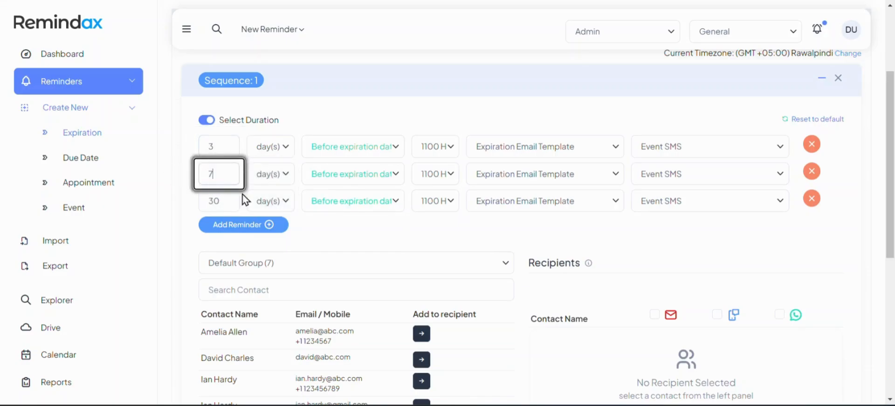
pyautogui.doubleClick(196, 200)
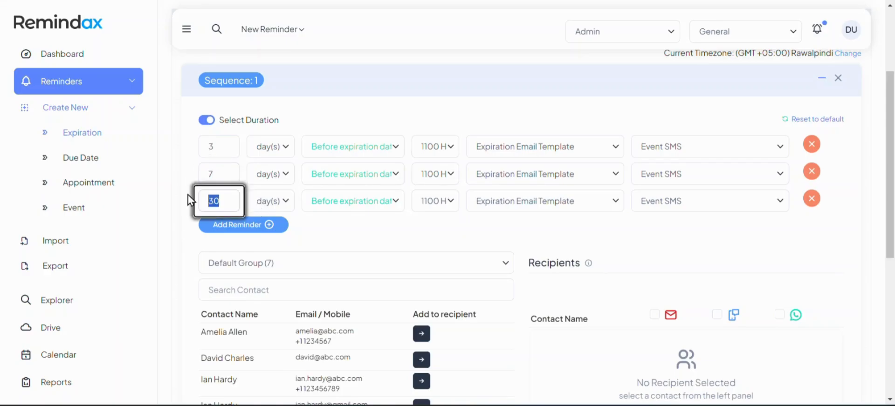
pyautogui.write('10')
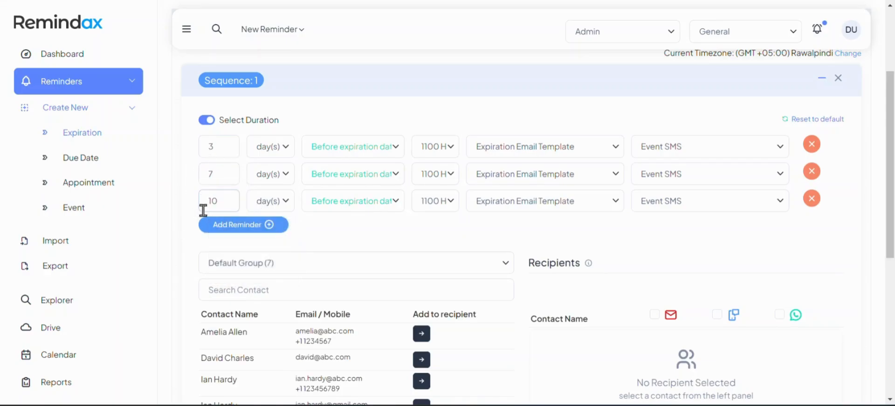
# Add three reminder rows and delete two, leaving a fourth reminder at 1 day.
pyautogui.click(210, 225)
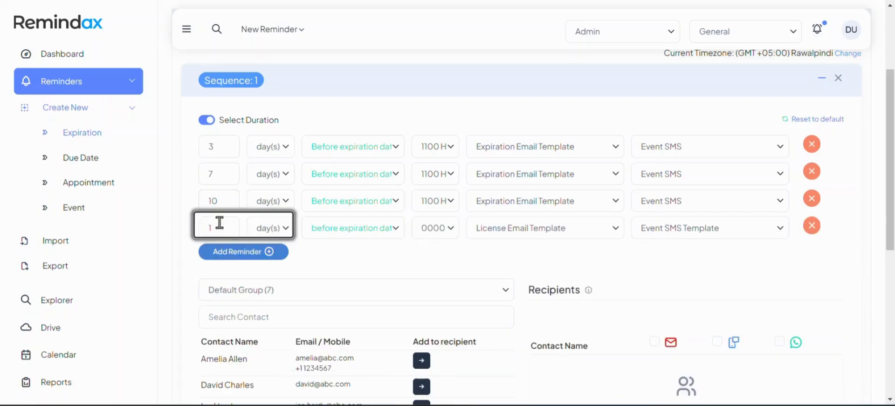
pyautogui.click(245, 253)
pyautogui.click(259, 282)
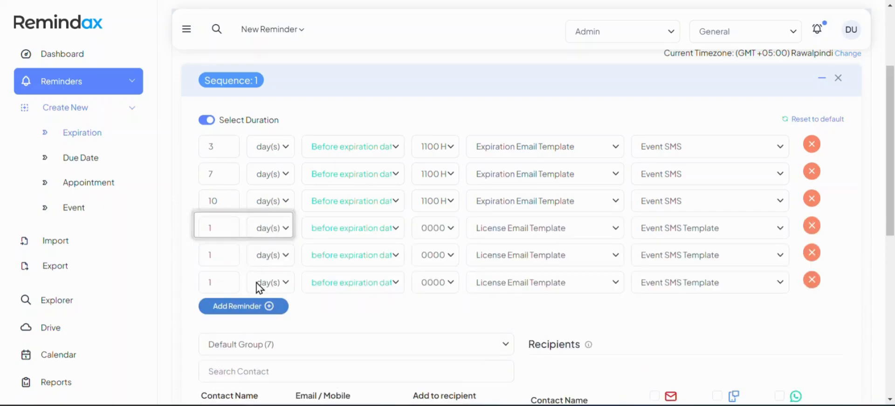
pyautogui.click(811, 227)
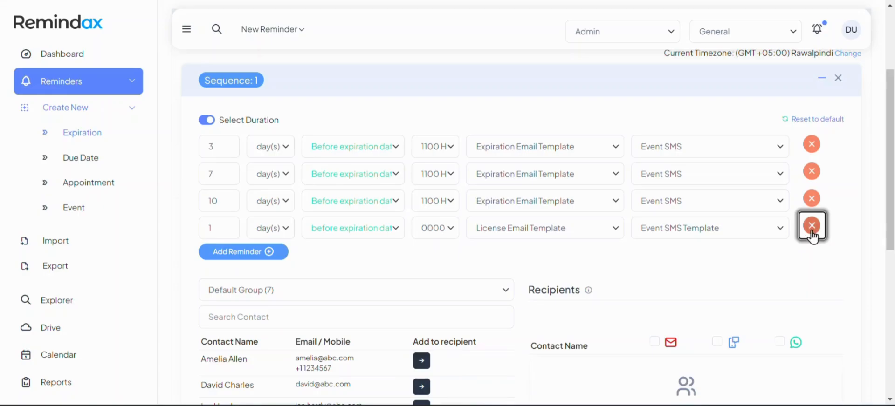
pyautogui.click(812, 239)
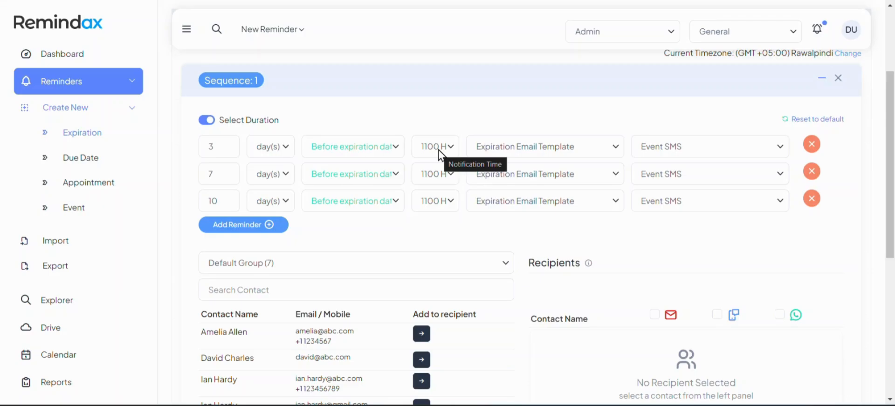
pyautogui.click(354, 149)
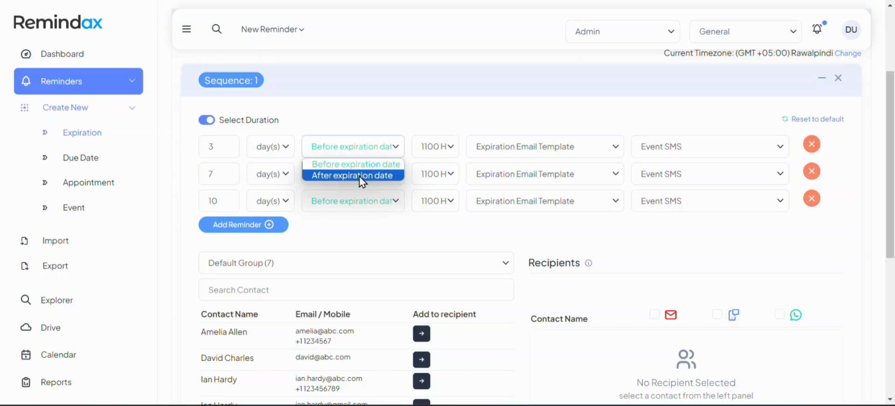
pyautogui.click(365, 115)
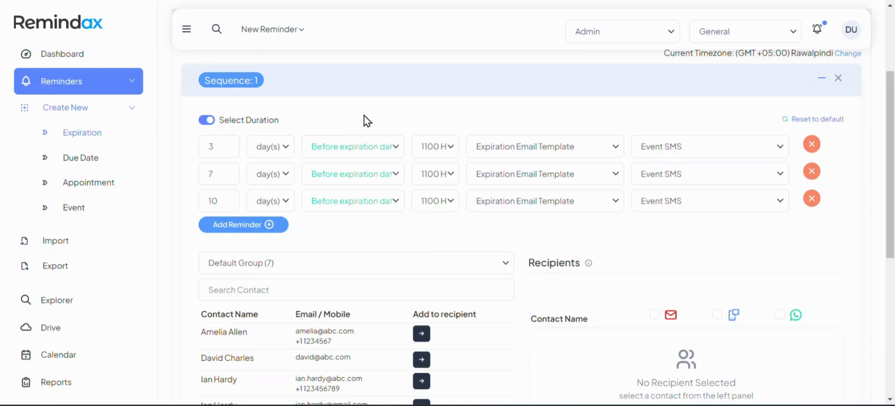
pyautogui.click(368, 150)
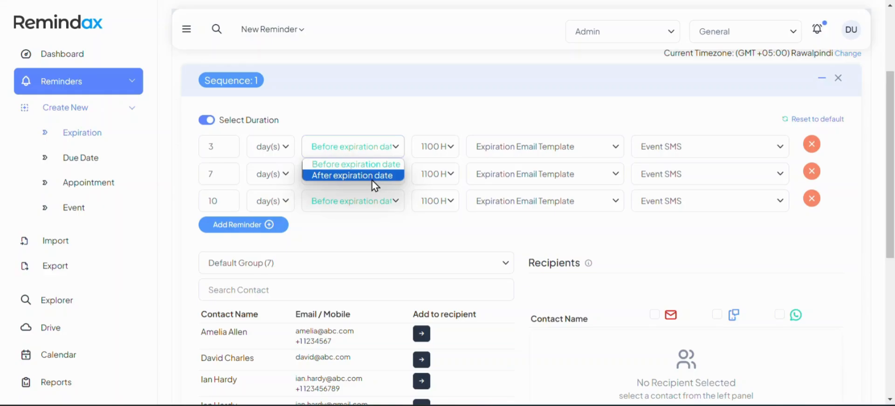
pyautogui.click(437, 149)
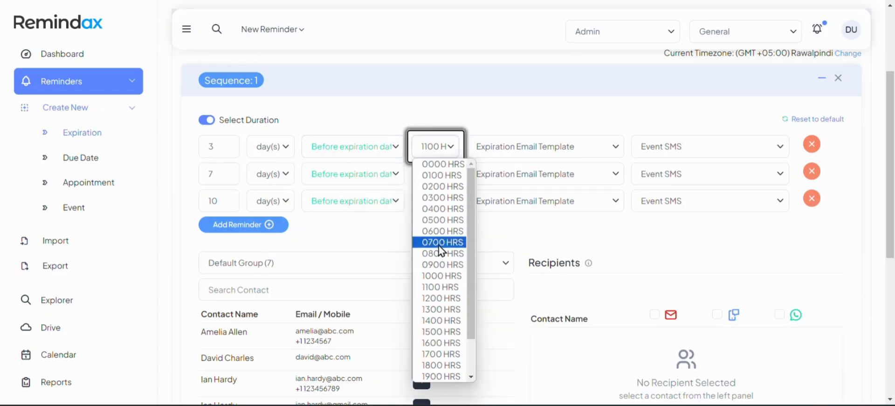
pyautogui.click(448, 292)
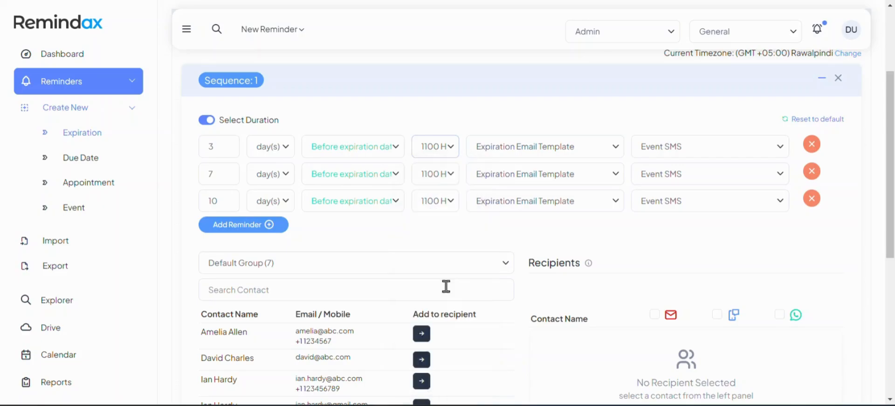
pyautogui.click(551, 148)
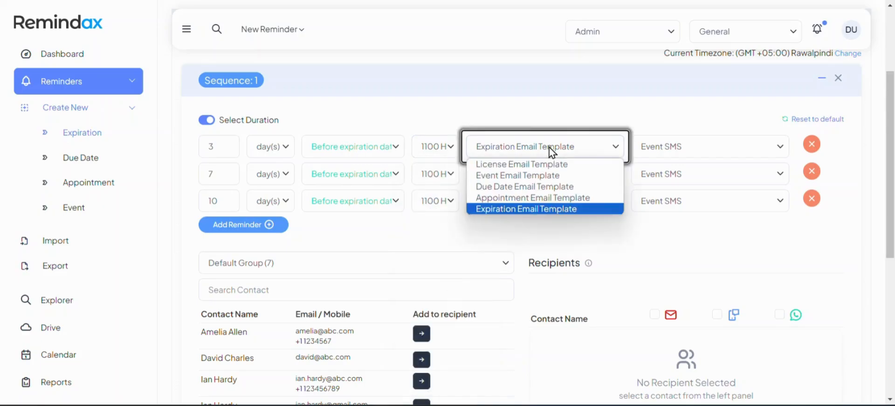
pyautogui.click(541, 209)
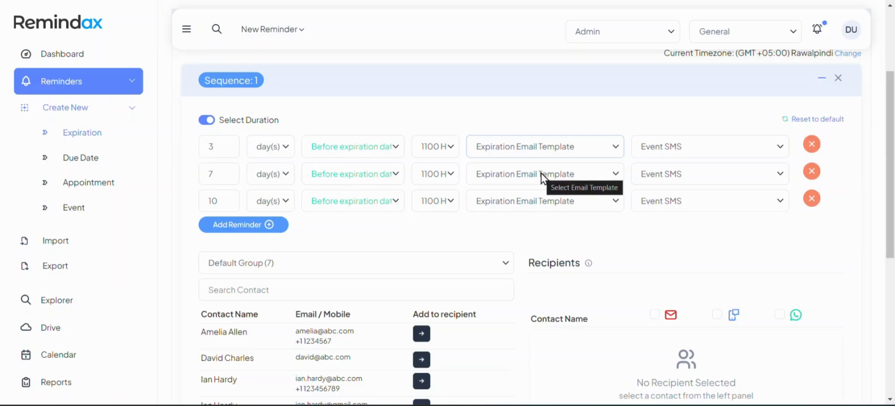
pyautogui.click(685, 154)
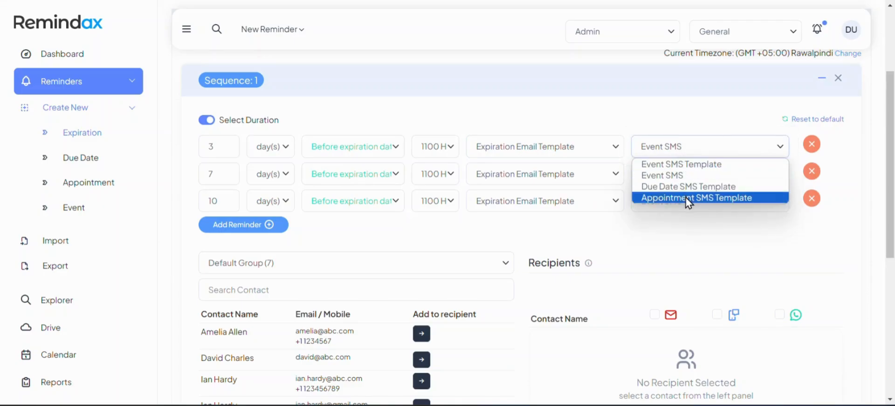
pyautogui.click(627, 226)
# Keep Default Group (7) as the contact source and add three contacts as recipients.
pyautogui.scroll(-2, 625, 227)
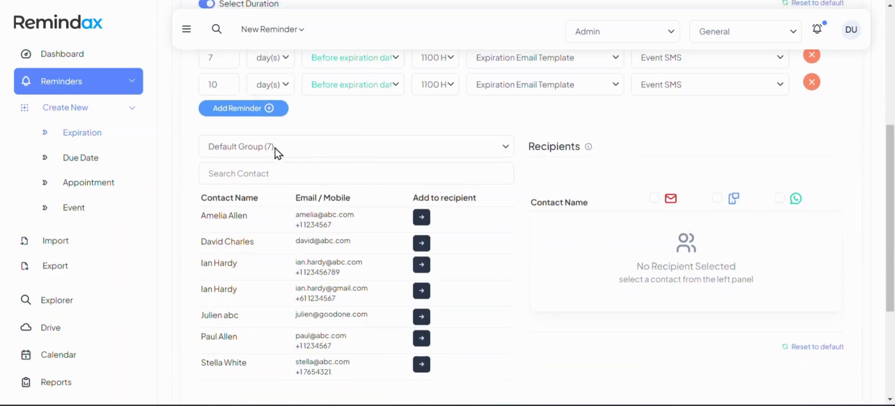
pyautogui.click(504, 149)
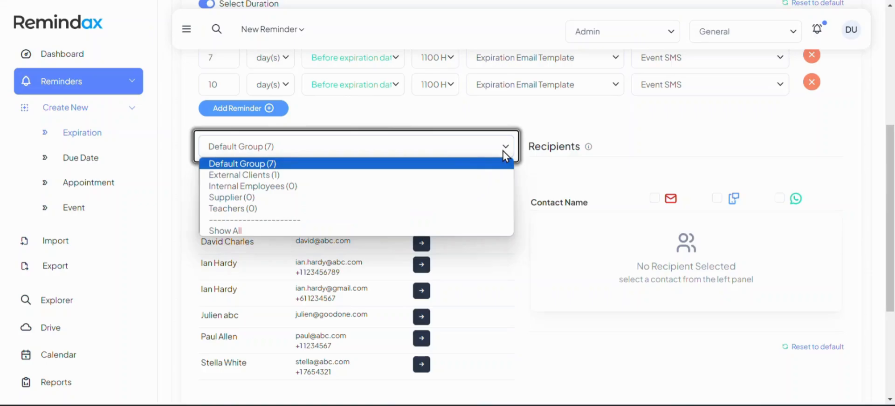
pyautogui.click(308, 170)
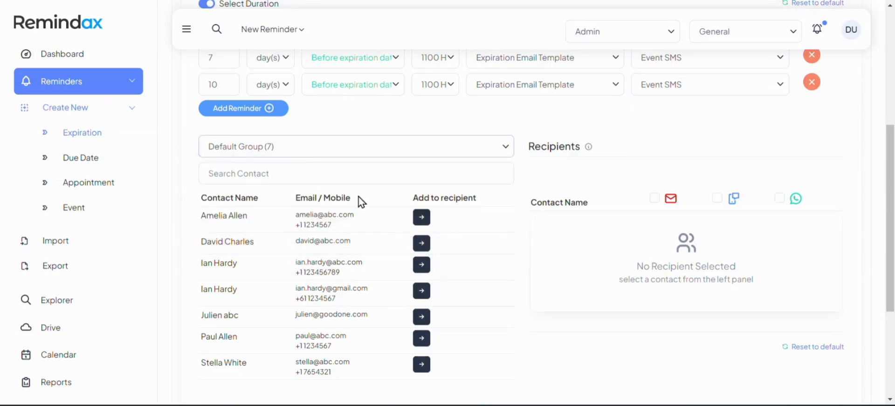
pyautogui.click(421, 217)
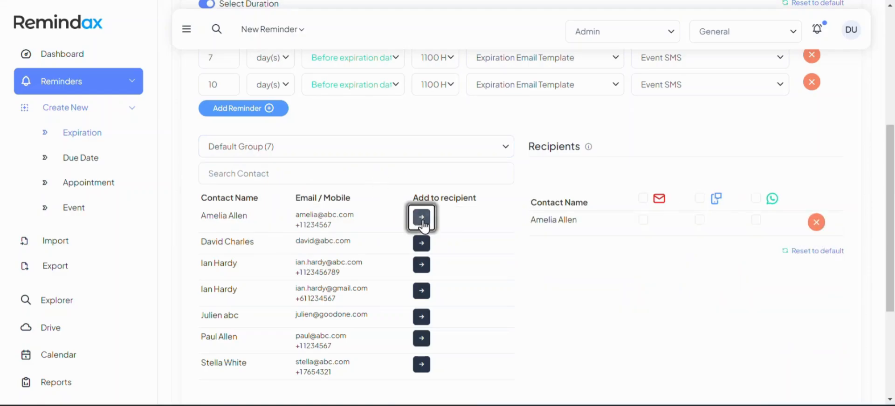
pyautogui.click(421, 239)
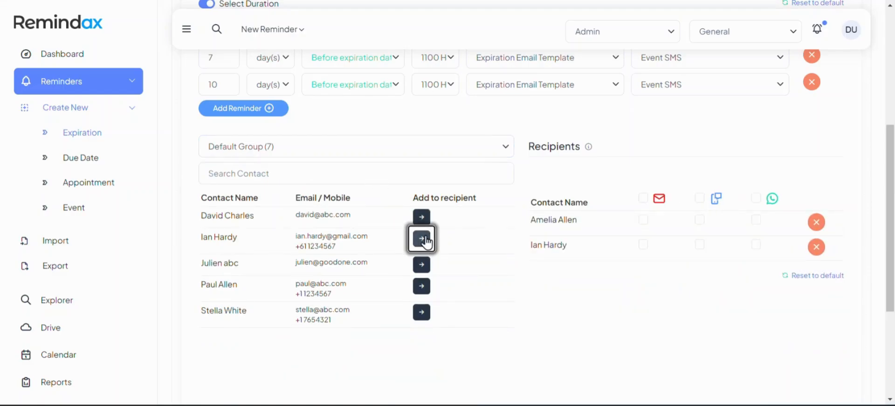
pyautogui.click(421, 238)
# Turn on email, SMS and WhatsApp for all recipients and remove the duplicate third one.
pyautogui.click(644, 198)
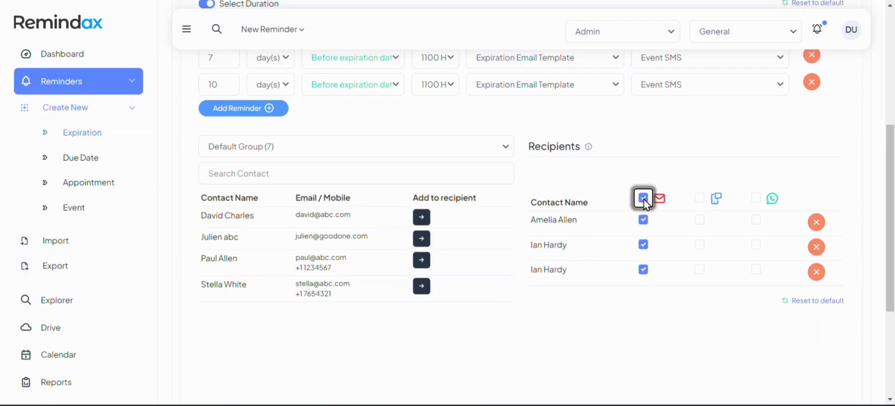
pyautogui.click(699, 199)
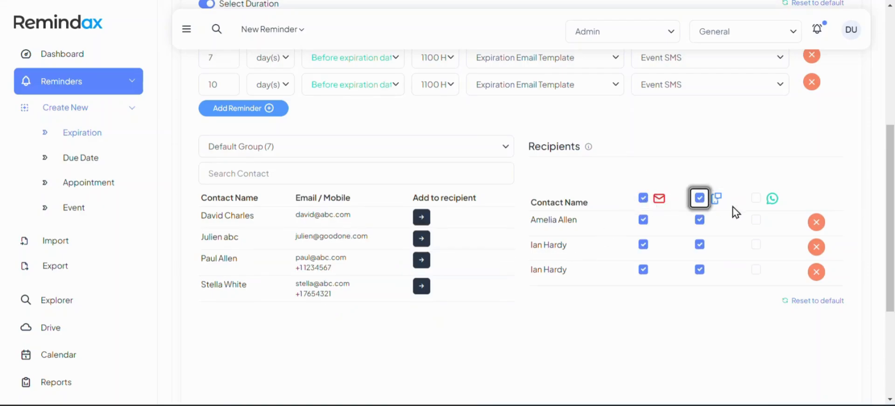
pyautogui.click(756, 198)
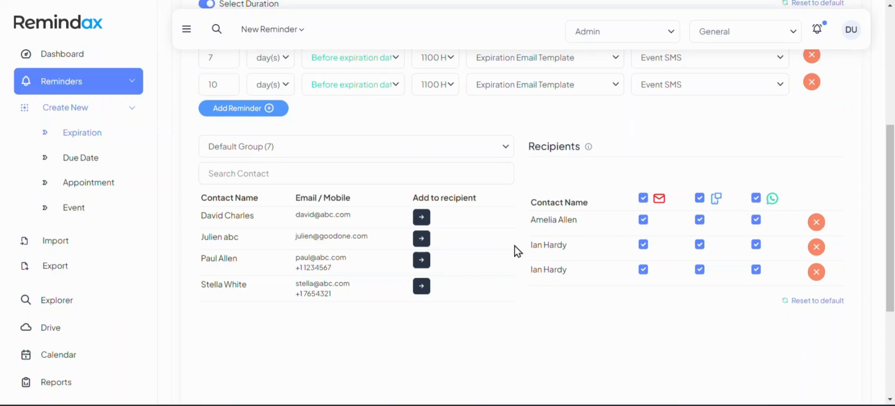
pyautogui.click(815, 272)
pyautogui.scroll(-4, 513, 274)
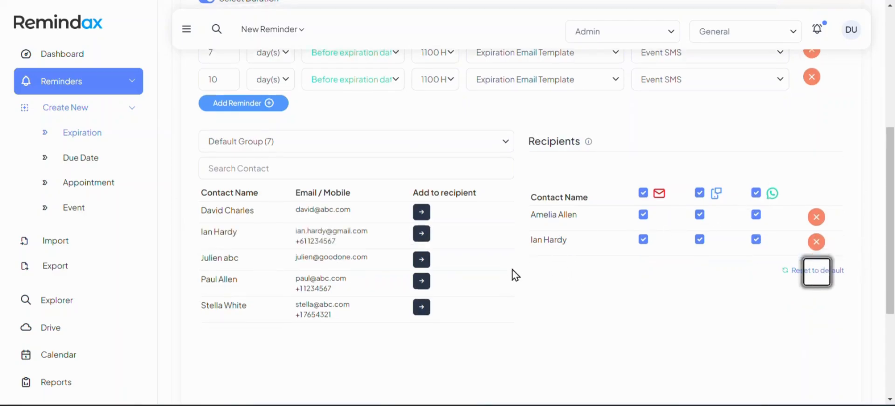
pyautogui.scroll(5, 373, 290)
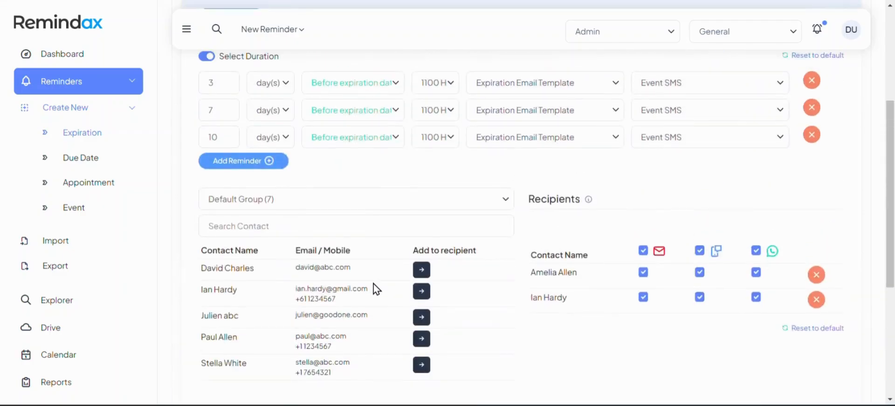
pyautogui.scroll(-5, 352, 227)
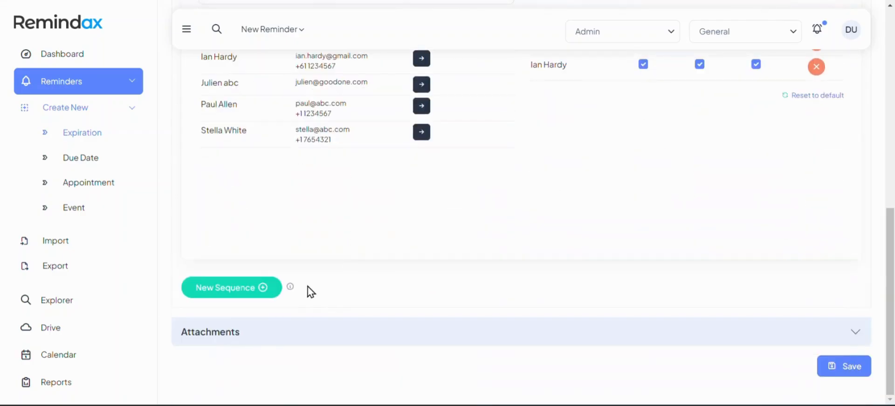
pyautogui.scroll(1, 419, 229)
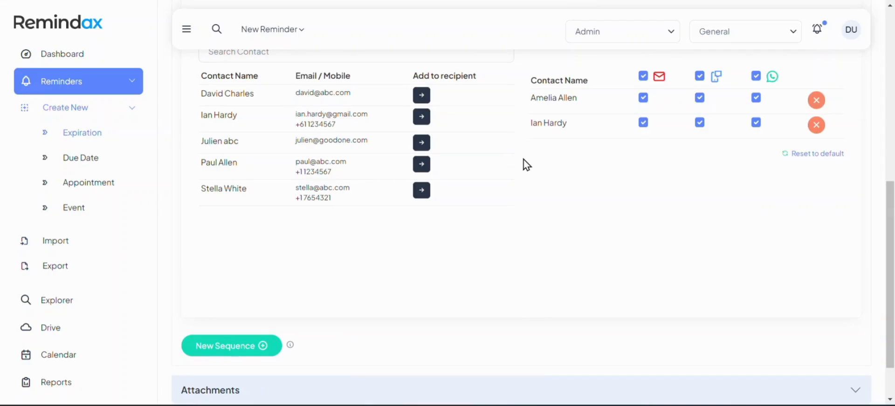
# Add Sequence 2 with New Sequence.
pyautogui.click(263, 348)
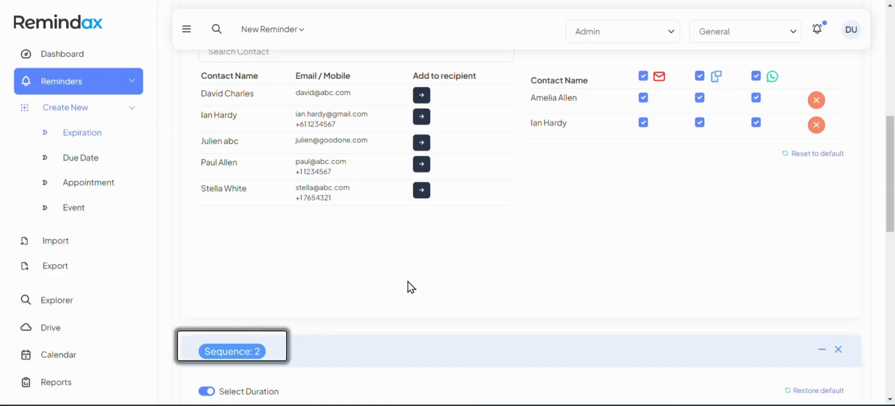
pyautogui.scroll(4, 374, 279)
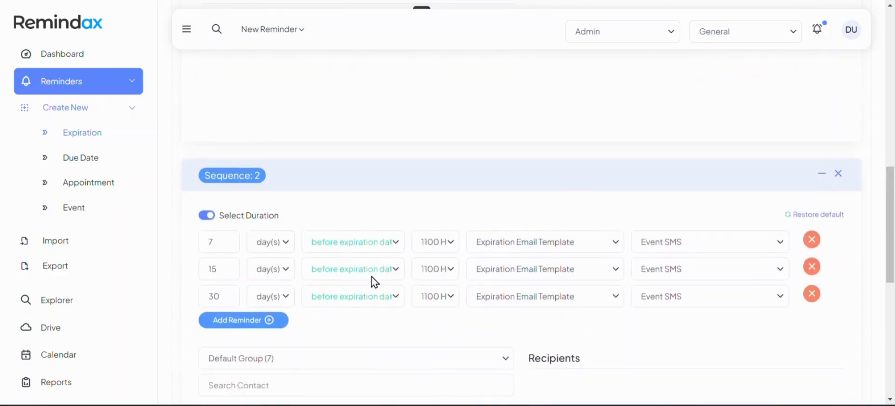
pyautogui.scroll(4, 287, 164)
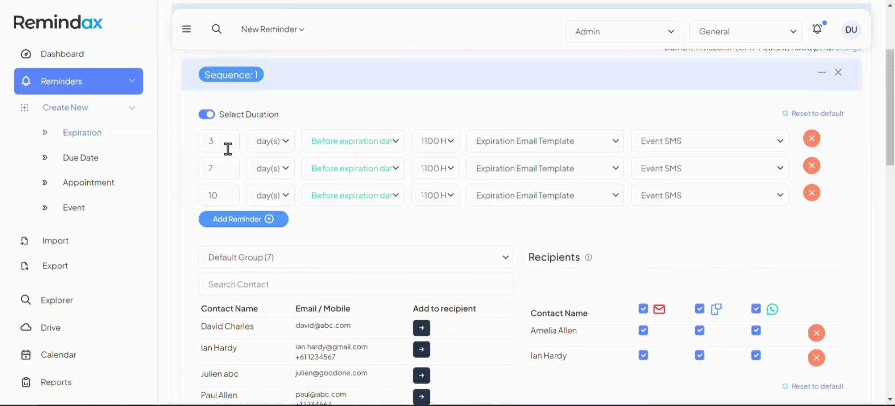
pyautogui.scroll(-8, 244, 224)
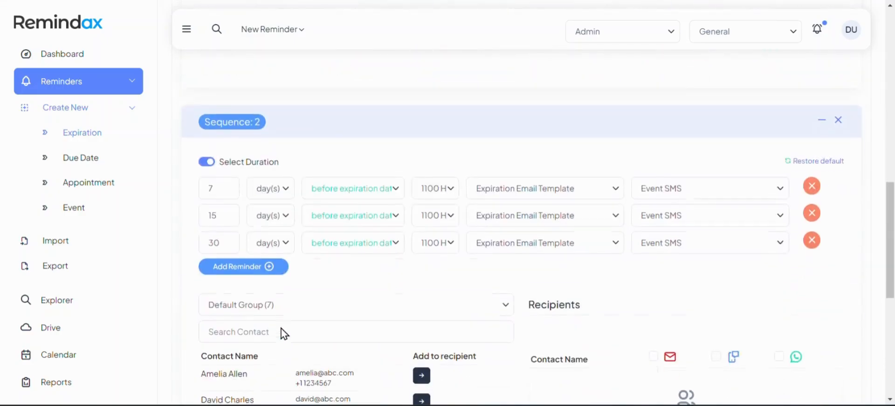
# Change Sequence 2's reminder durations from 7, 15, 30 to 3, 2 and 1 days.
pyautogui.doubleClick(233, 188)
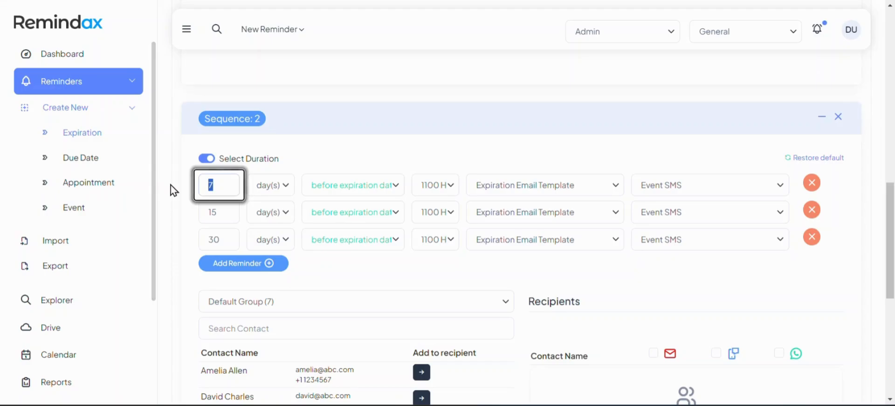
pyautogui.write('3')
pyautogui.doubleClick(229, 211)
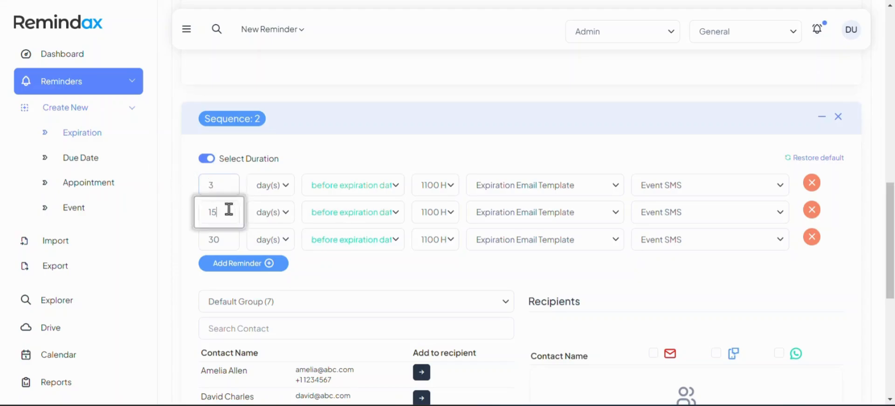
pyautogui.write('2')
pyautogui.doubleClick(222, 233)
pyautogui.write('1')
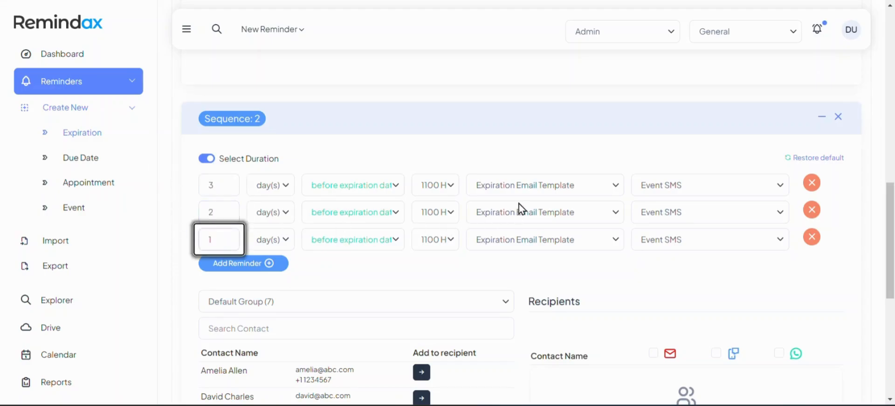
pyautogui.scroll(-3, 471, 295)
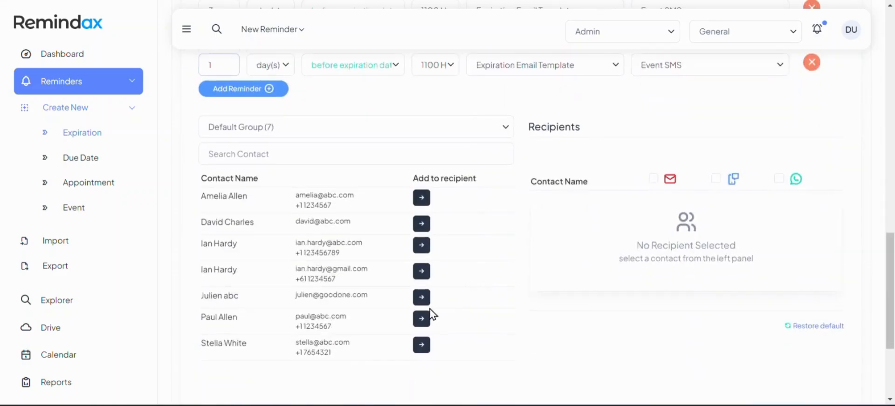
# Add three contacts to Sequence 2 and turn on email, SMS and WhatsApp for all.
pyautogui.click(421, 297)
pyautogui.click(421, 298)
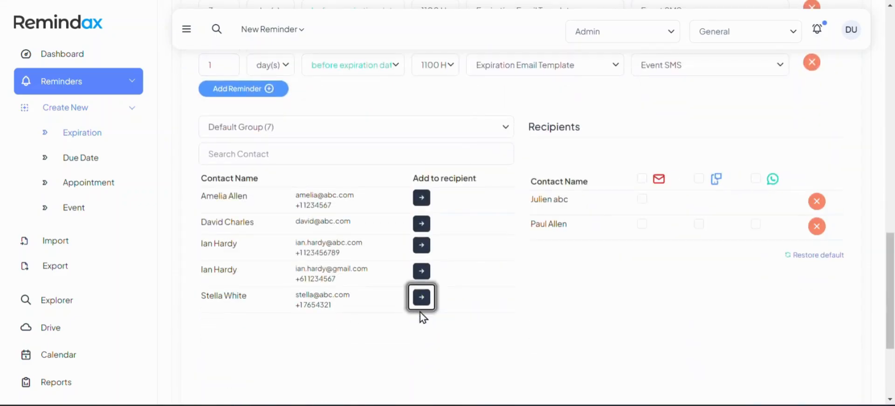
pyautogui.click(421, 297)
pyautogui.click(642, 178)
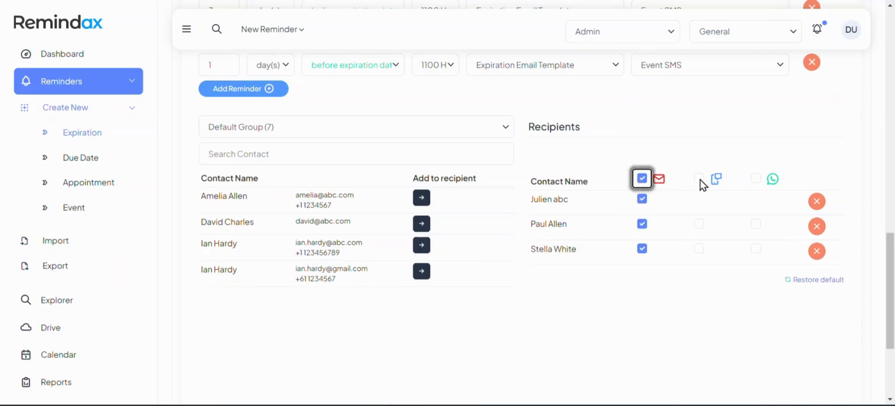
pyautogui.click(699, 178)
pyautogui.click(756, 178)
pyautogui.scroll(2, 535, 228)
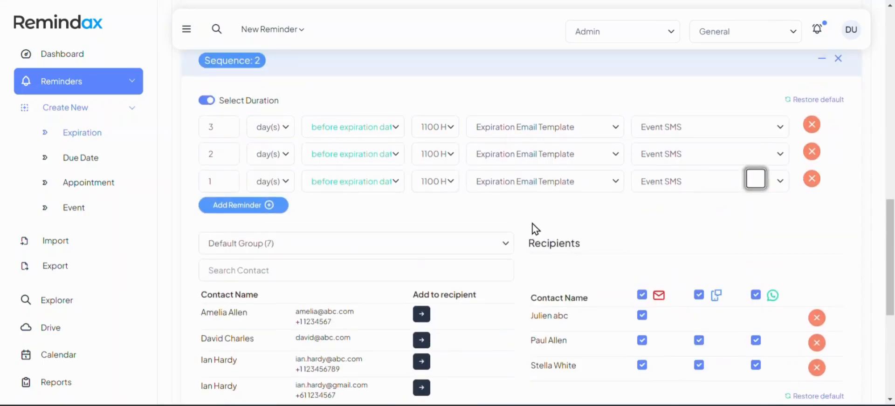
pyautogui.scroll(-1, 535, 229)
pyautogui.scroll(2, 533, 231)
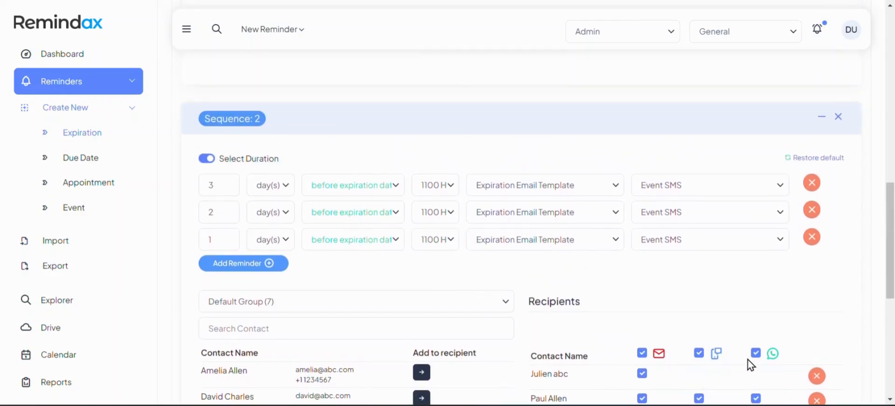
pyautogui.scroll(-2, 751, 365)
# Remove those three recipients and add different contacts, including the second one sharing a name.
pyautogui.click(817, 260)
pyautogui.click(816, 259)
pyautogui.click(816, 259)
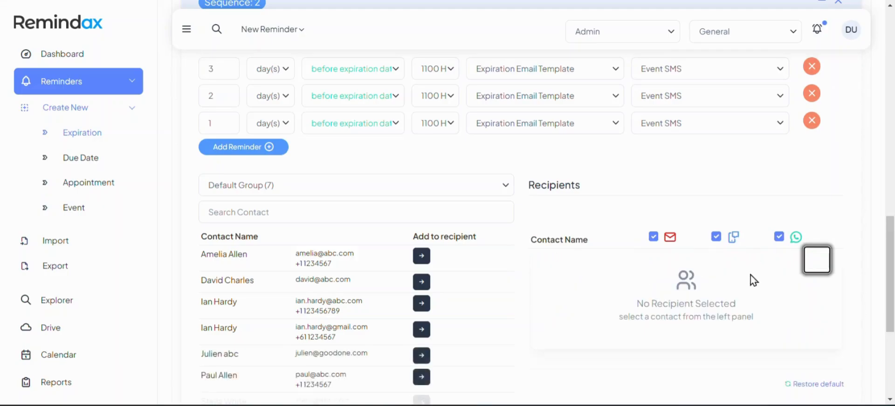
pyautogui.click(421, 282)
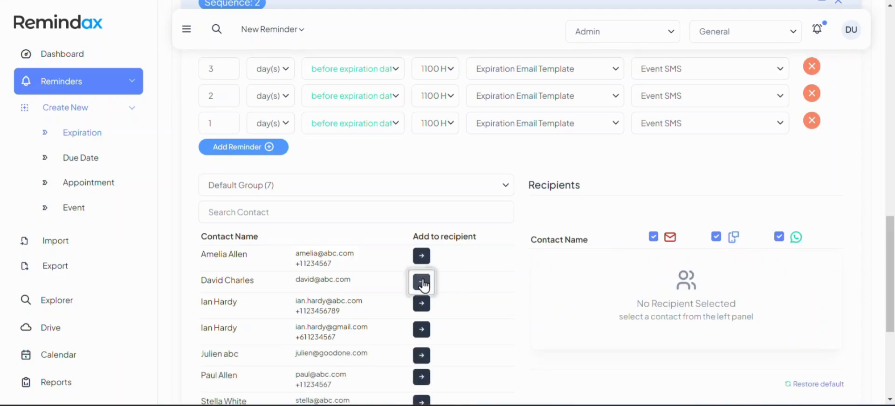
pyautogui.click(421, 283)
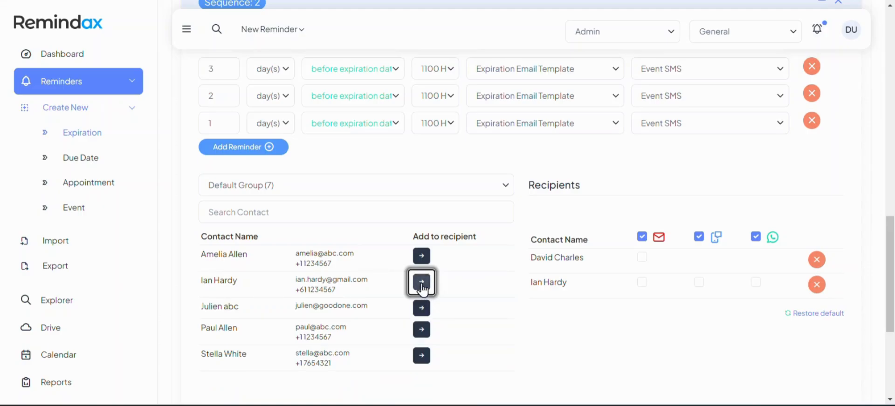
pyautogui.click(366, 72)
# Set all three Sequence 2 reminders to 'after expiration date'.
pyautogui.click(375, 98)
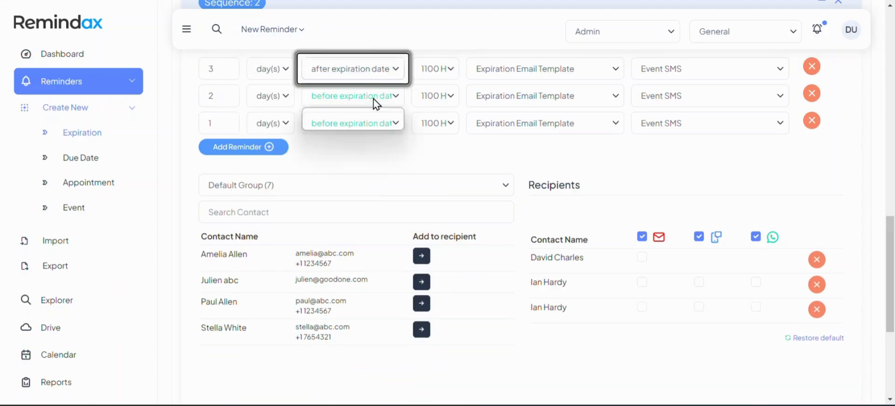
pyautogui.click(373, 99)
pyautogui.click(385, 123)
pyautogui.click(381, 123)
pyautogui.click(385, 152)
pyautogui.scroll(1, 397, 188)
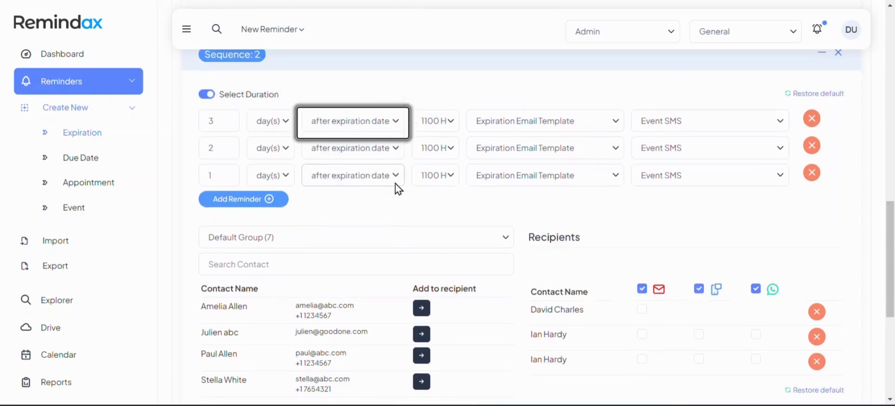
pyautogui.scroll(-2, 603, 242)
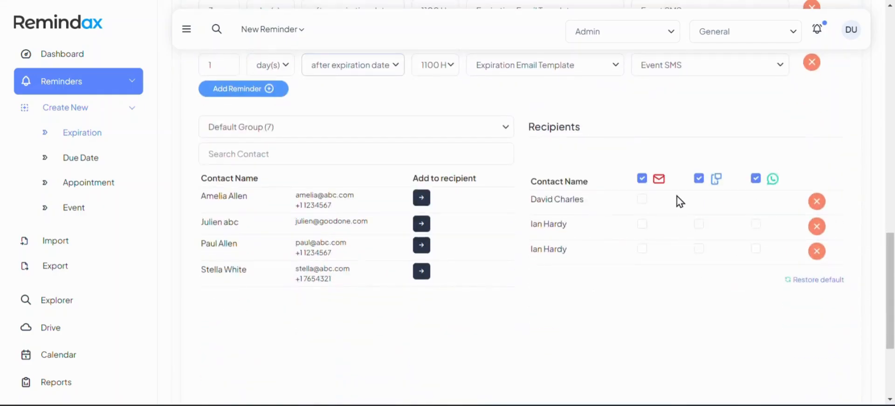
# Give the first recipient email only; the second and third email, SMS and WhatsApp.
pyautogui.click(643, 199)
pyautogui.click(699, 223)
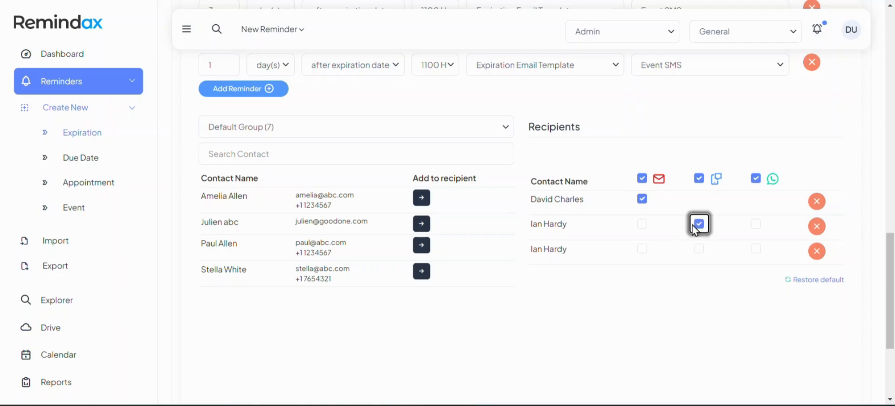
pyautogui.click(642, 224)
pyautogui.click(642, 249)
pyautogui.click(699, 249)
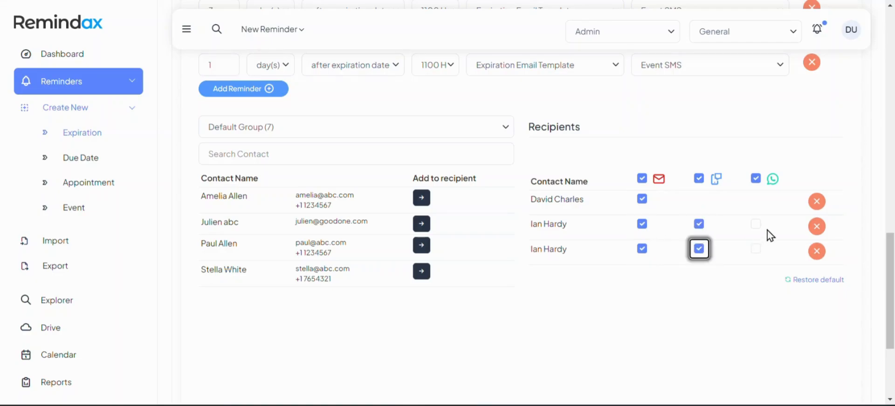
pyautogui.click(755, 224)
pyautogui.click(755, 248)
pyautogui.scroll(-3, 534, 263)
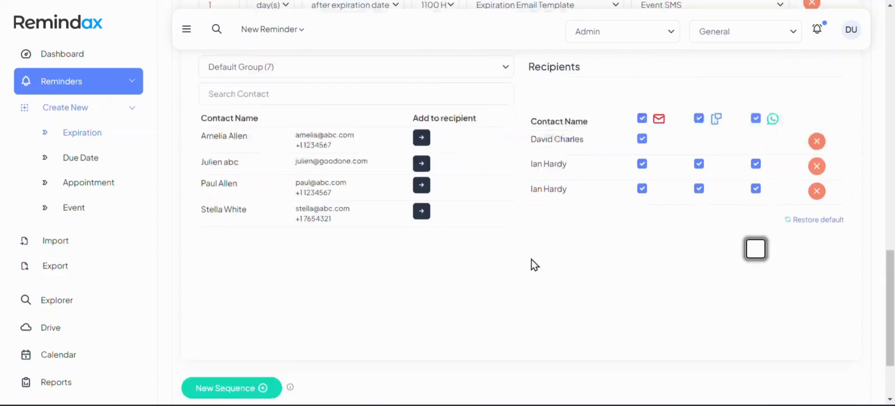
# Attach Capterra - Best Value 2022.png from the Certifications drive folder and save the XYZ Certification reminder.
pyautogui.click(354, 332)
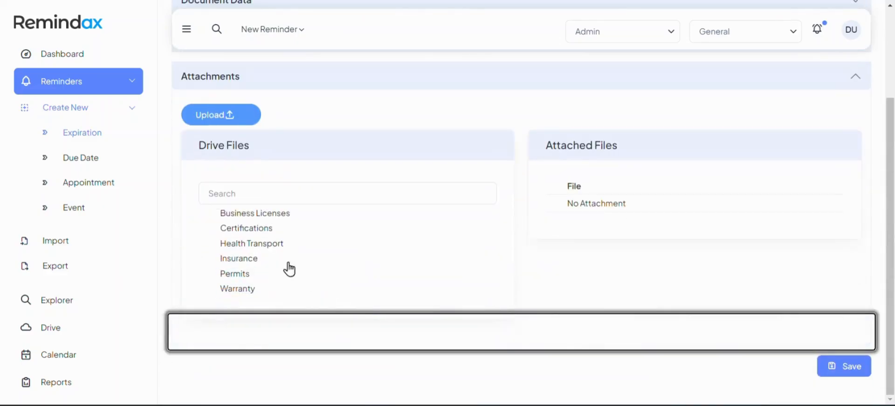
pyautogui.click(272, 231)
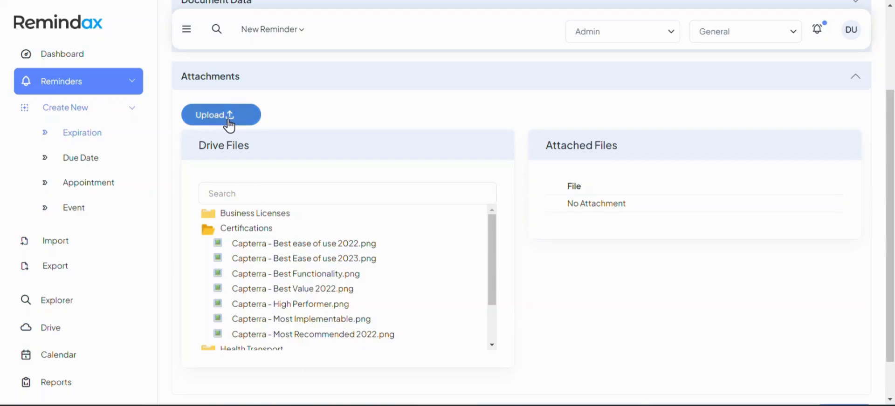
pyautogui.scroll(-1, 234, 124)
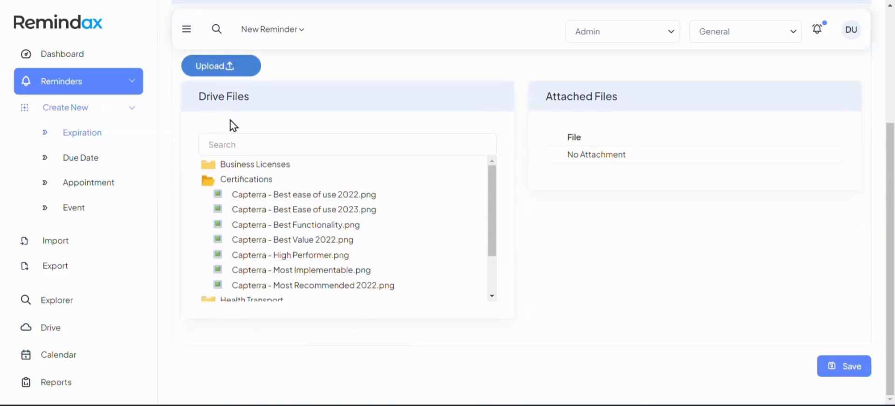
pyautogui.click(289, 240)
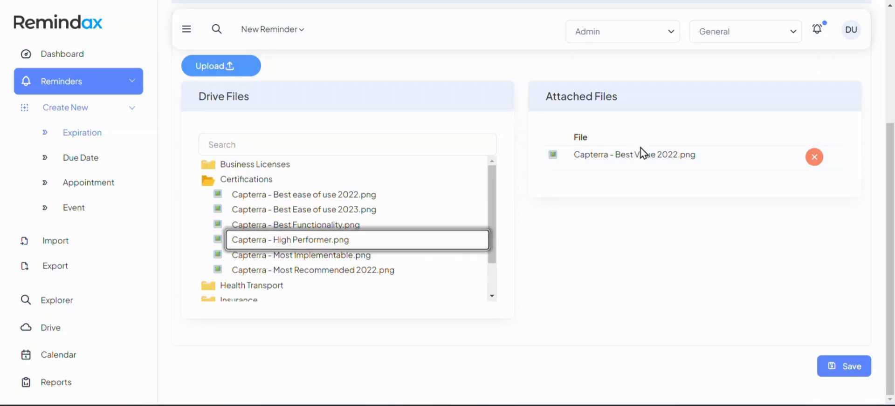
pyautogui.click(857, 371)
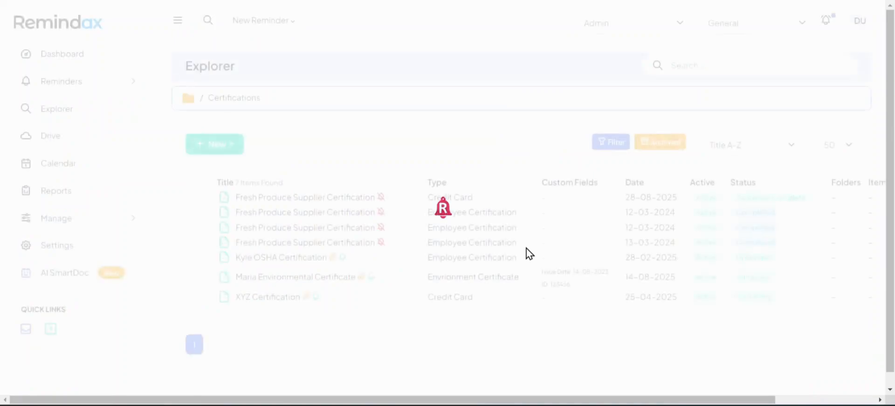
# Go to the Import Data page under the Reminders sidebar menu.
pyautogui.scroll(-1, 529, 254)
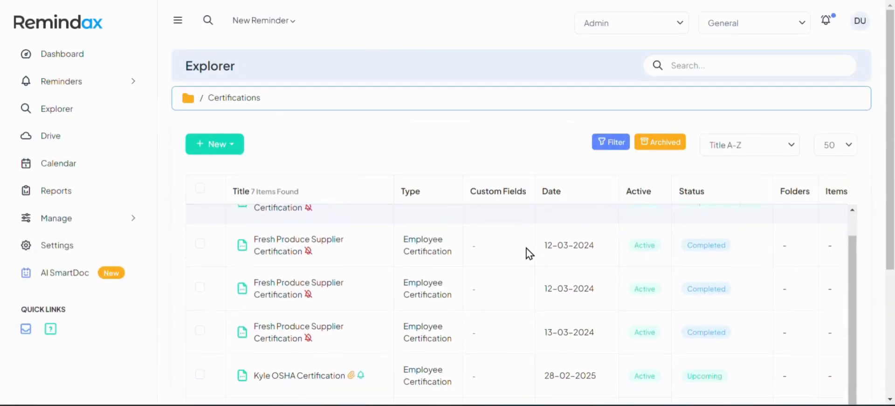
pyautogui.click(121, 86)
pyautogui.click(86, 113)
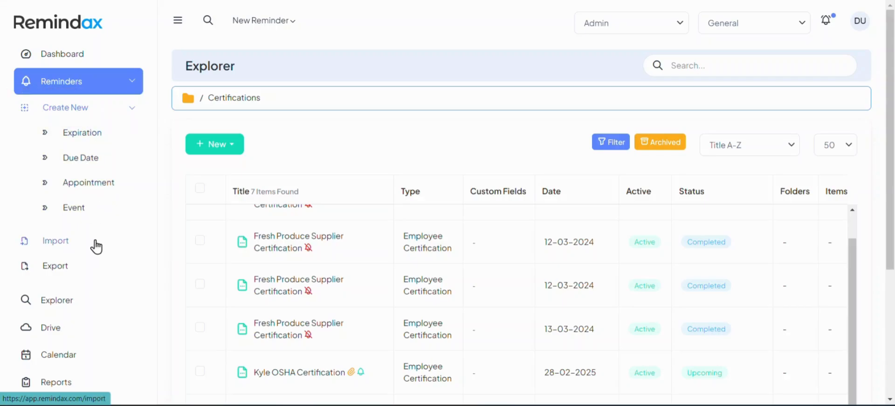
pyautogui.click(58, 250)
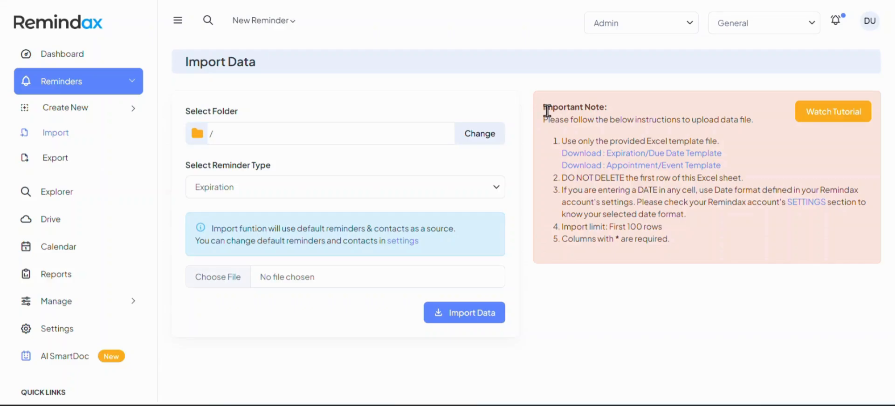
pyautogui.moveTo(544, 108); pyautogui.dragTo(608, 107)
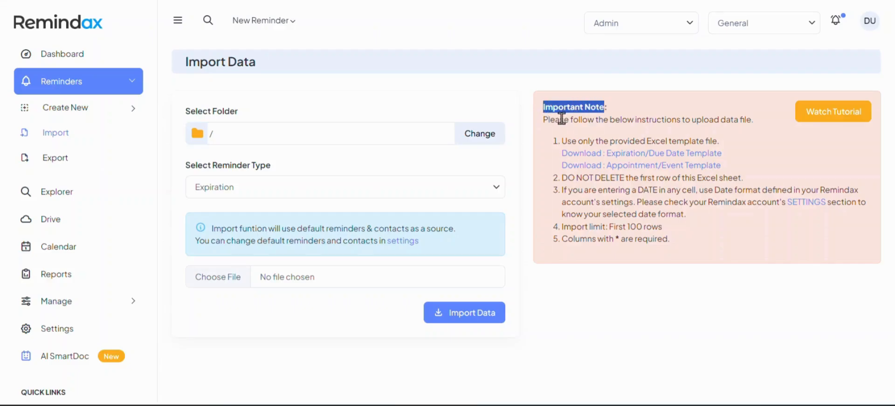
pyautogui.moveTo(560, 120); pyautogui.dragTo(733, 120)
pyautogui.moveTo(568, 142); pyautogui.dragTo(723, 152)
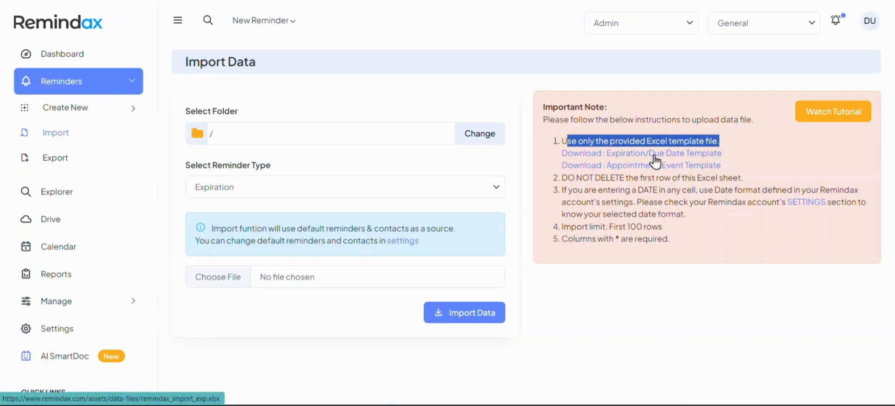
pyautogui.click(551, 160)
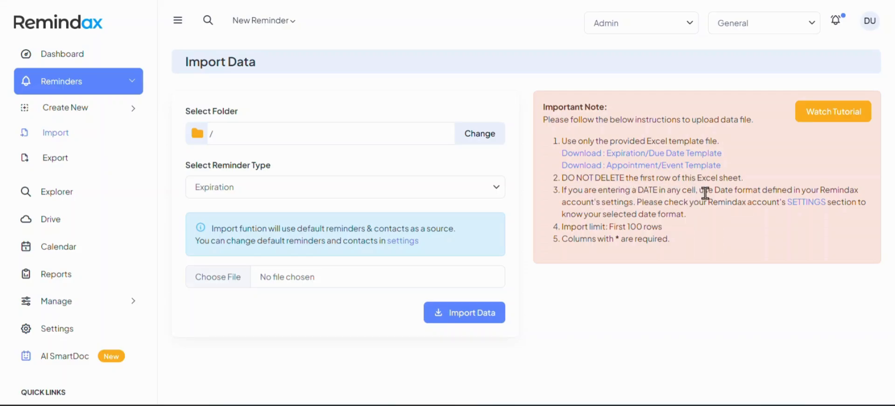
pyautogui.moveTo(704, 192); pyautogui.dragTo(829, 191)
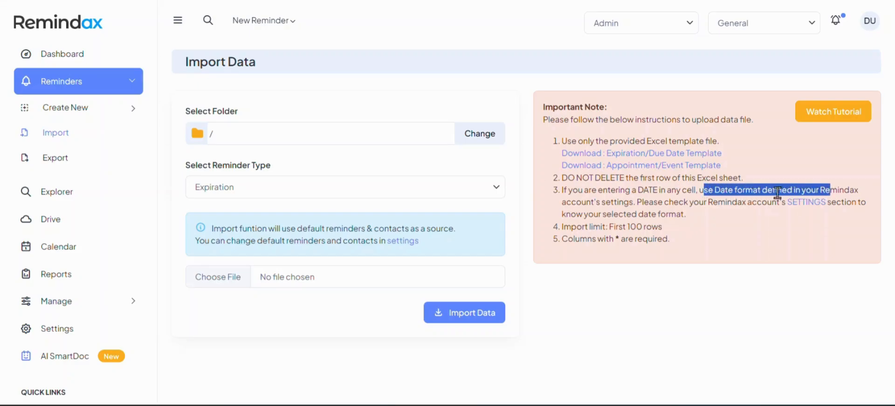
pyautogui.moveTo(562, 202); pyautogui.dragTo(623, 203)
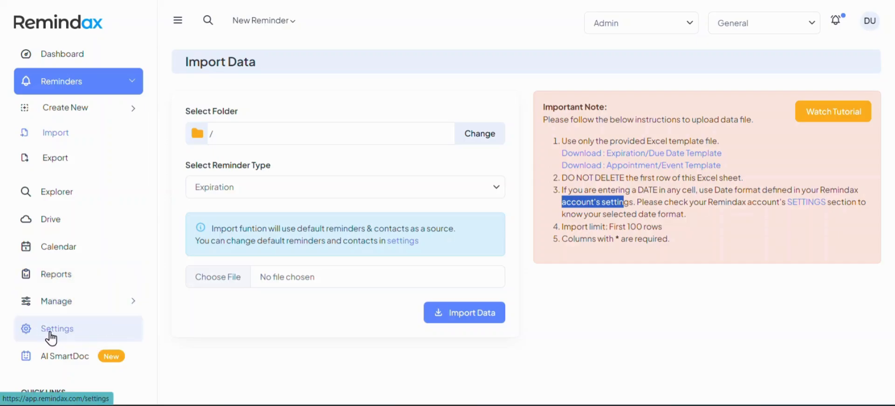
pyautogui.click(637, 226)
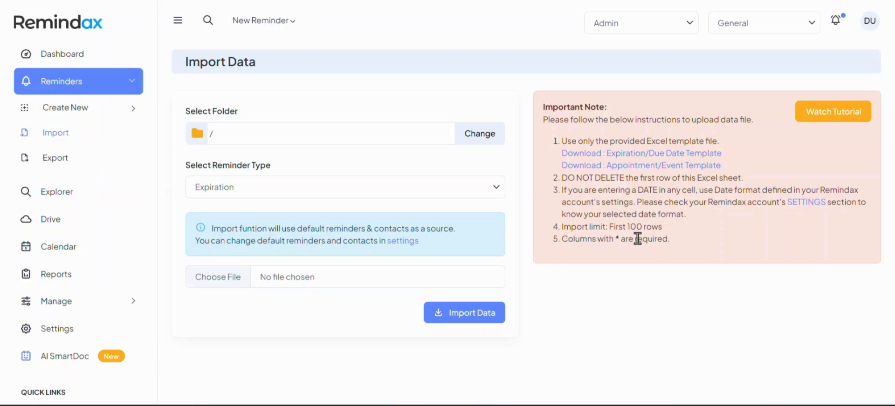
pyautogui.scroll(-1, 70, 298)
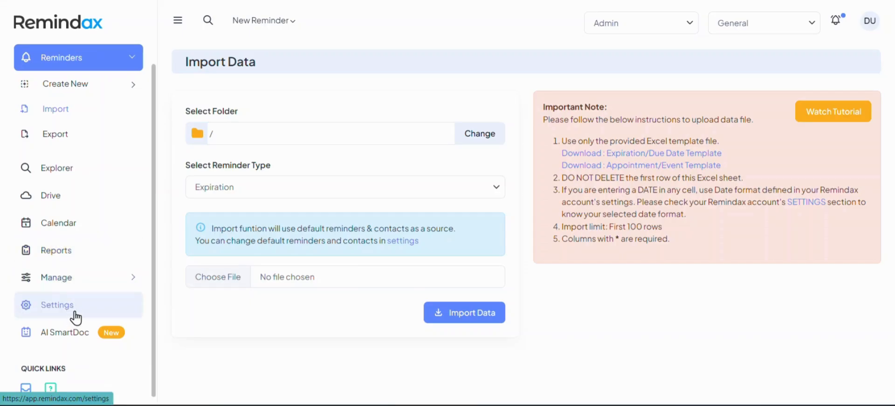
# Review the General tab's date formats, such as dd-mm-yyyy, then show the Reminders tab's default sequence.
pyautogui.click(88, 309)
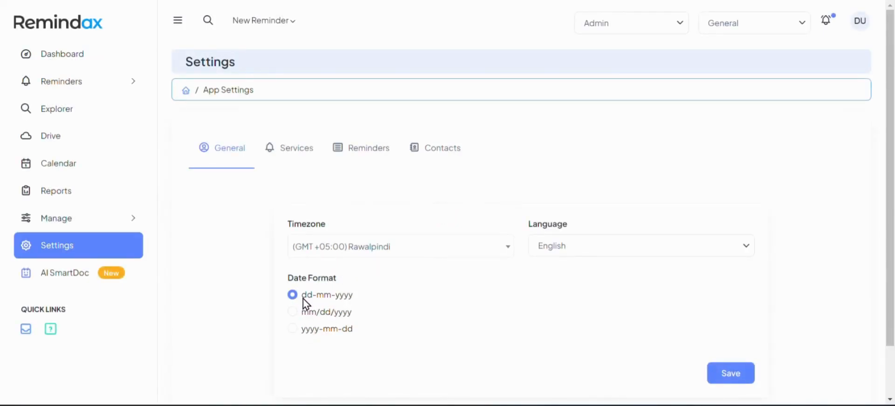
pyautogui.moveTo(302, 299); pyautogui.dragTo(356, 312)
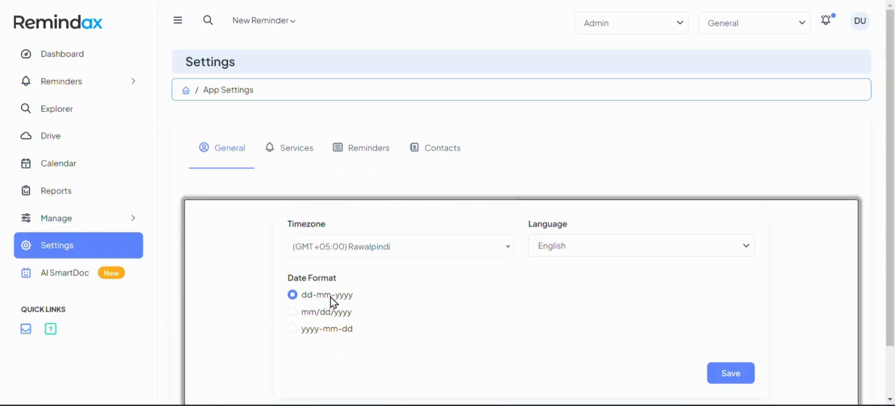
pyautogui.doubleClick(332, 299)
pyautogui.click(369, 303)
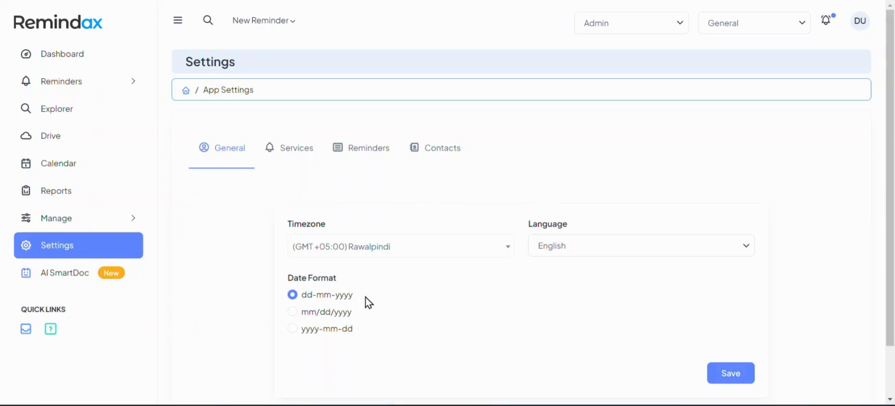
pyautogui.click(373, 161)
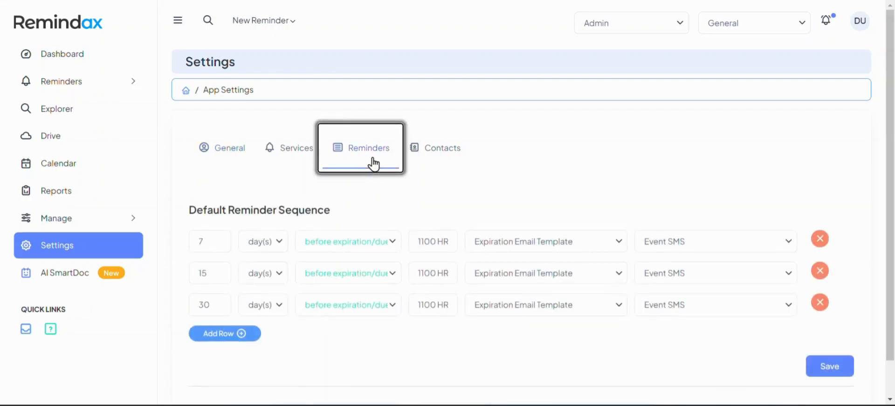
# Change the three default reminder day counts to 3, 7 and 10 days before expiration.
pyautogui.doubleClick(206, 248)
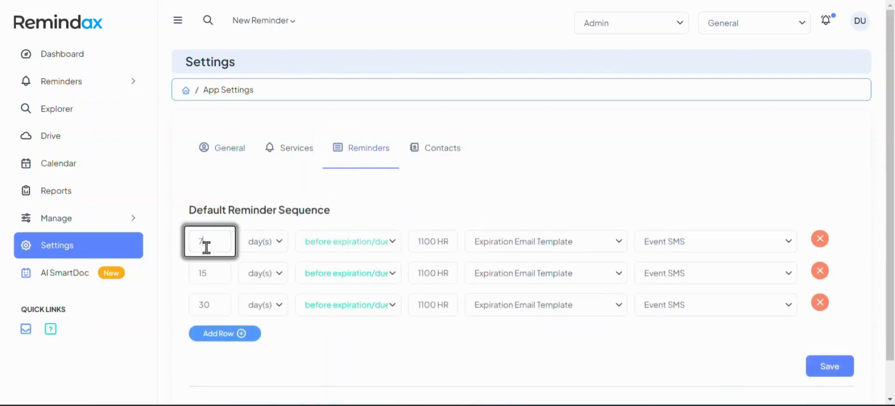
pyautogui.write('3')
pyautogui.press('Tab')
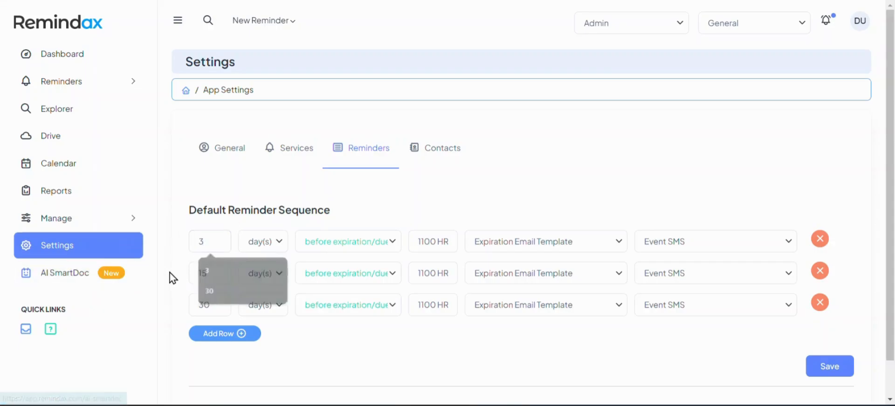
pyautogui.write('7')
pyautogui.doubleClick(208, 302)
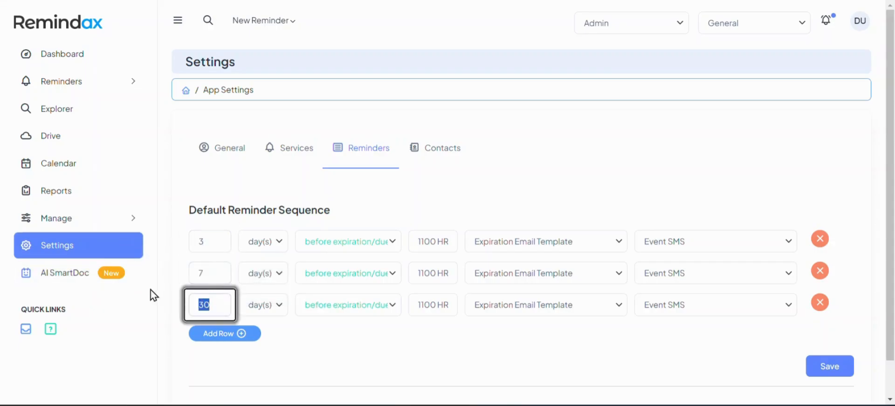
pyautogui.write('10')
pyautogui.click(825, 364)
# Set all three reminders' send time to 1000 HRS and save the sequence.
pyautogui.click(442, 248)
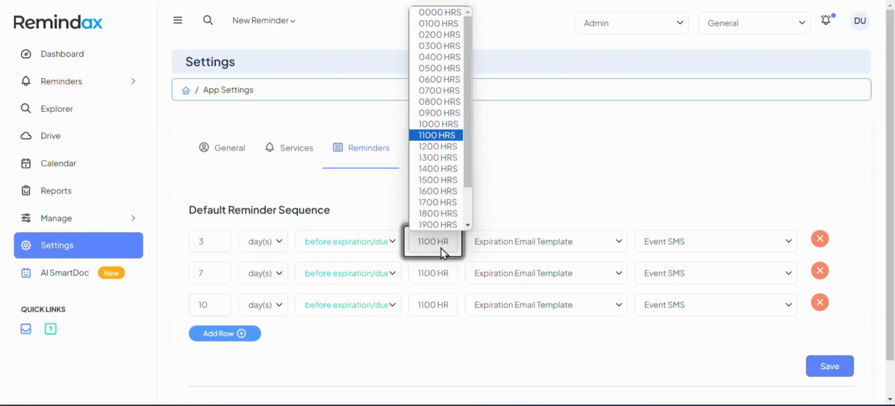
pyautogui.click(438, 124)
pyautogui.click(435, 278)
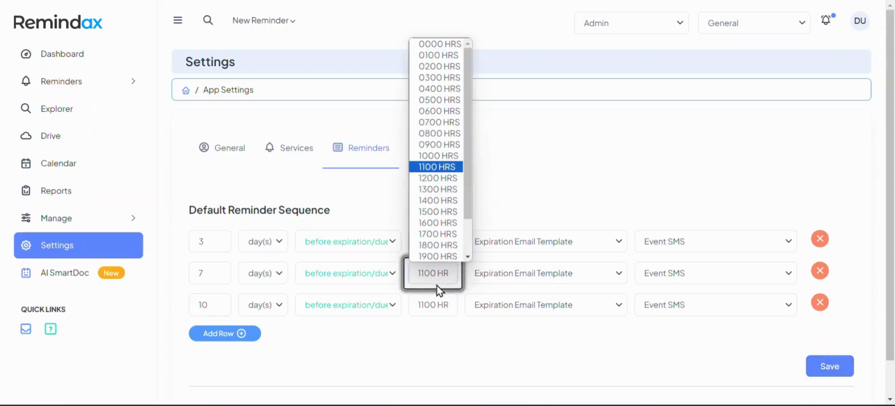
pyautogui.click(424, 168)
pyautogui.click(424, 168)
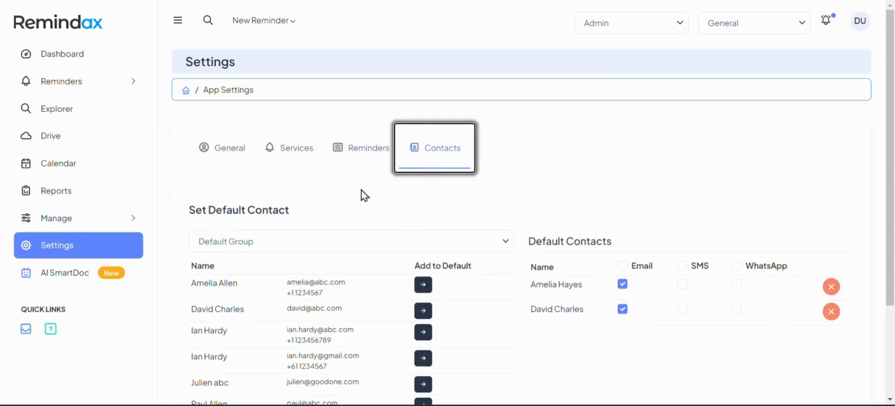
pyautogui.click(349, 156)
pyautogui.click(445, 276)
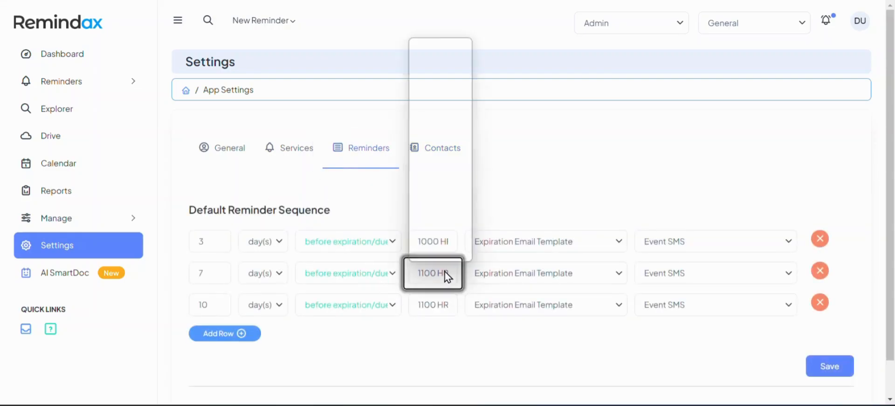
pyautogui.click(444, 144)
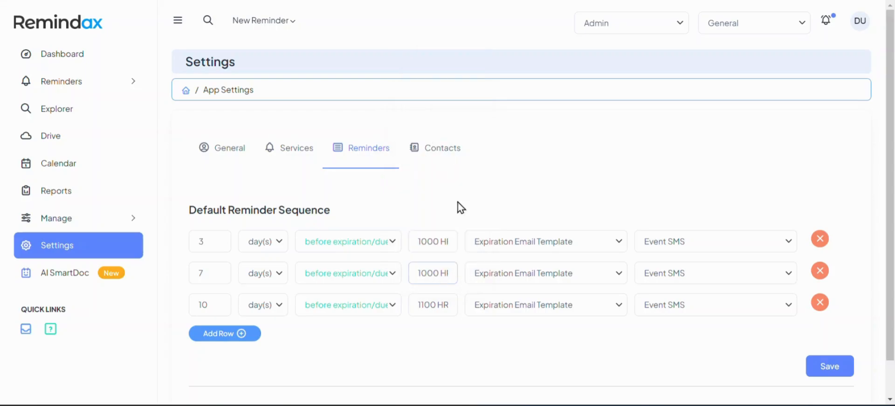
pyautogui.click(439, 308)
pyautogui.click(437, 188)
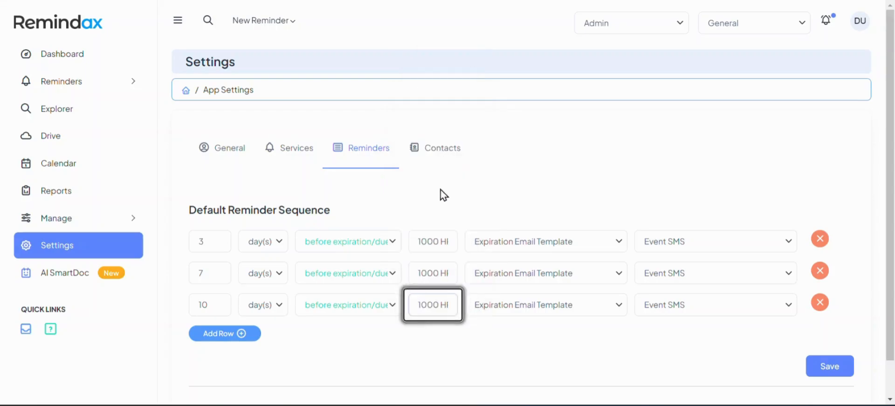
pyautogui.click(831, 368)
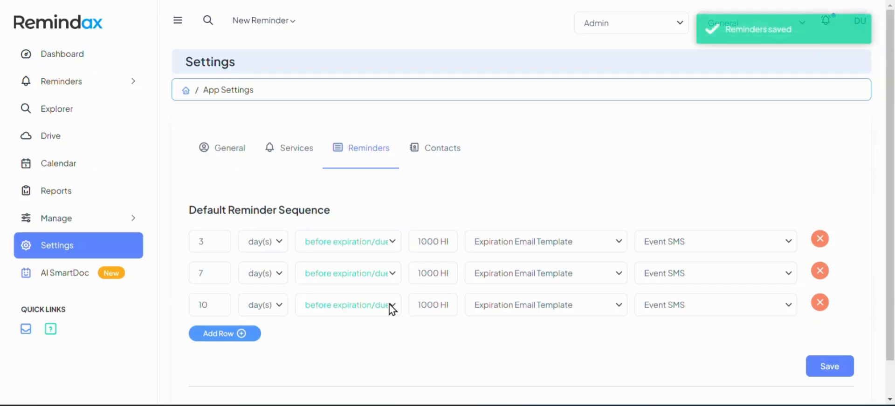
# Return to the reminder Import page through the Reminders sidebar menu.
pyautogui.click(127, 84)
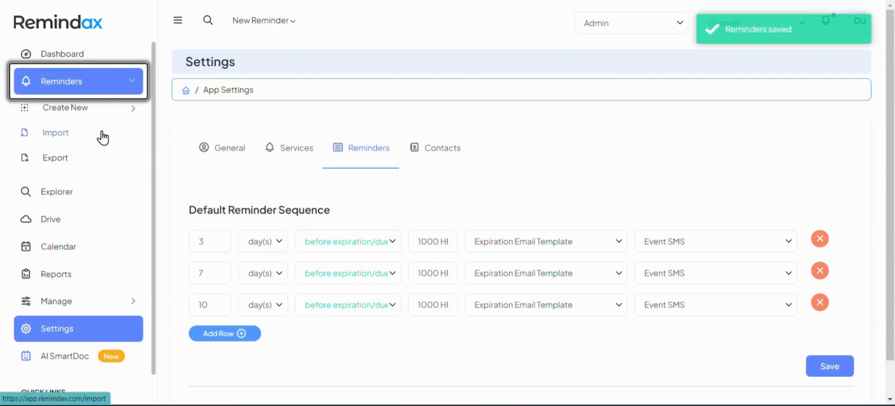
pyautogui.click(92, 141)
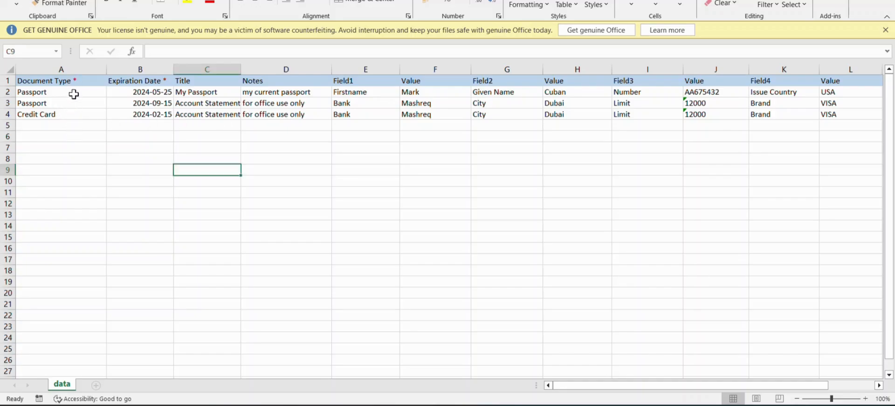
pyautogui.moveTo(72, 94); pyautogui.dragTo(85, 295)
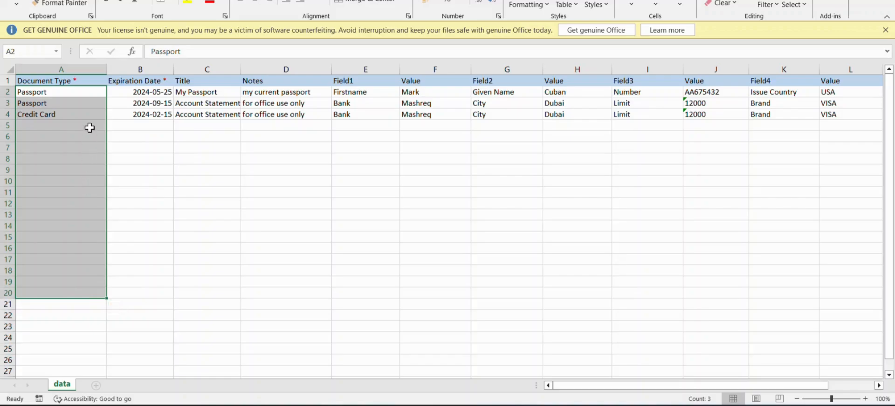
pyautogui.moveTo(89, 126); pyautogui.dragTo(86, 326)
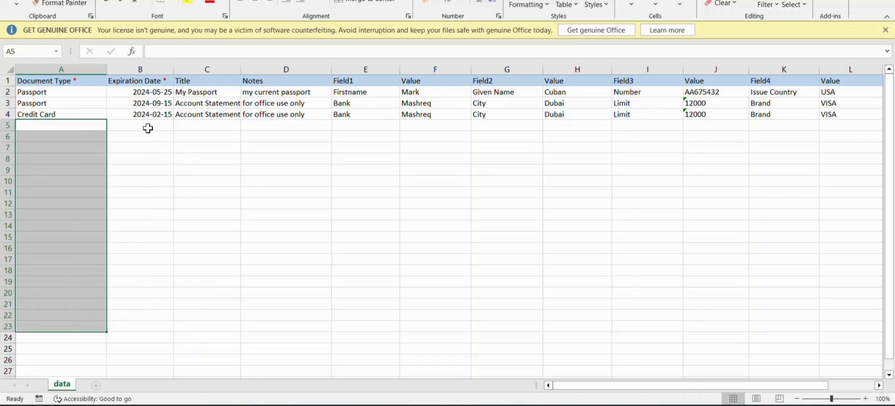
pyautogui.moveTo(147, 128); pyautogui.dragTo(148, 312)
pyautogui.moveTo(202, 126); pyautogui.dragTo(211, 316)
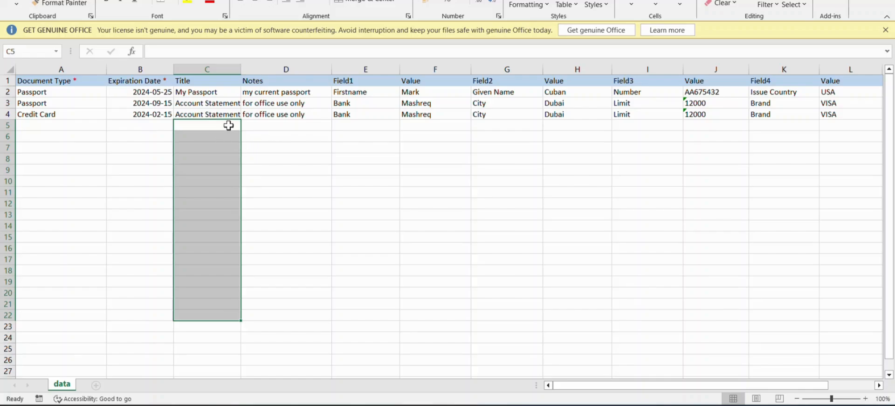
pyautogui.moveTo(250, 125); pyautogui.dragTo(263, 317)
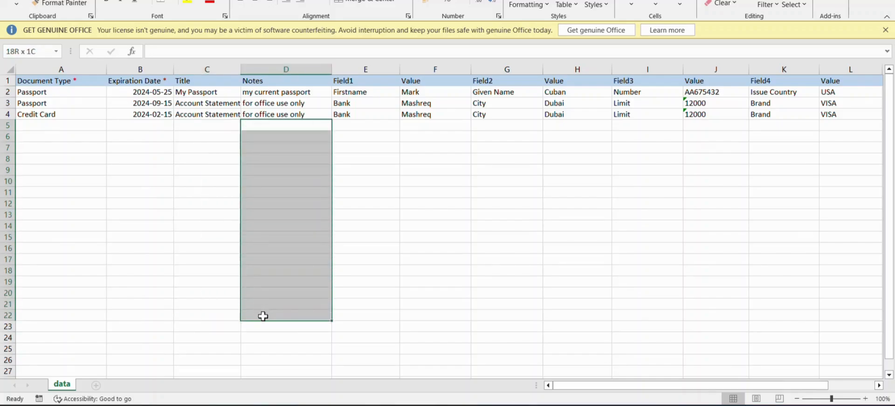
pyautogui.click(357, 93)
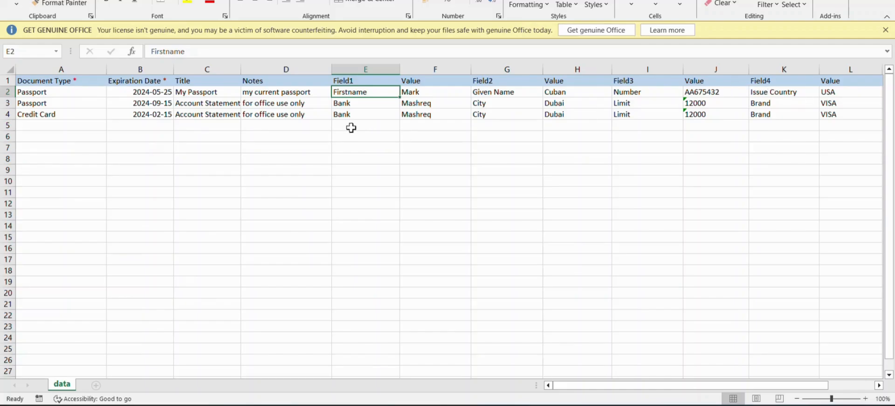
pyautogui.press('Right')
pyautogui.press('Right')
pyautogui.press('Right')
pyautogui.press('Right')
pyautogui.press('Right')
pyautogui.press('Right')
pyautogui.press('Right')
pyautogui.press('Right')
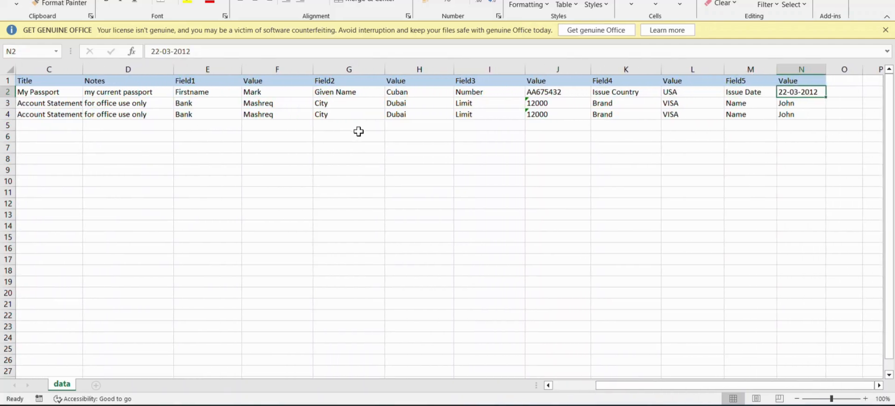
pyautogui.press('Left')
pyautogui.press('Left')
pyautogui.press('Left')
pyautogui.press('Left')
pyautogui.press('Left')
pyautogui.press('Left')
pyautogui.click(205, 94)
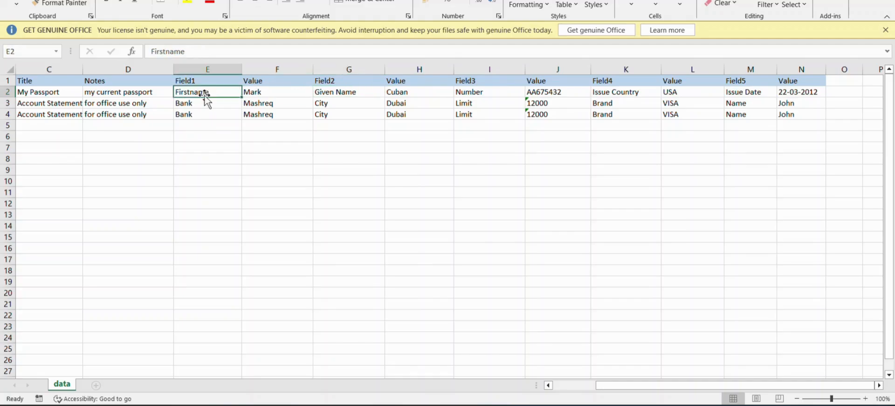
pyautogui.click(203, 104)
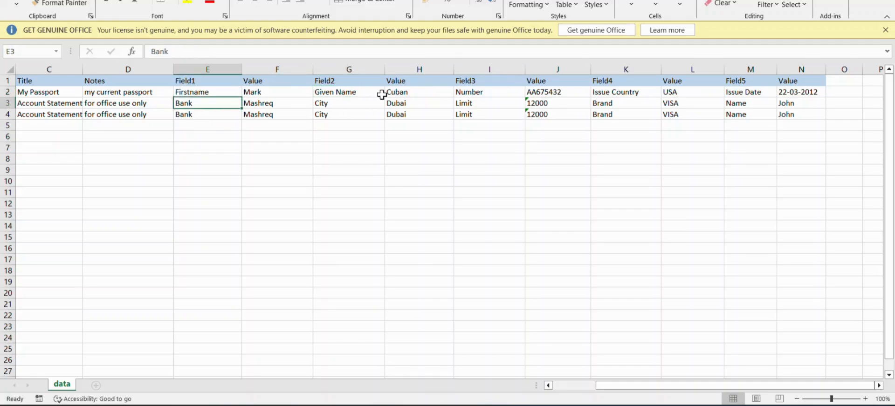
pyautogui.click(364, 92)
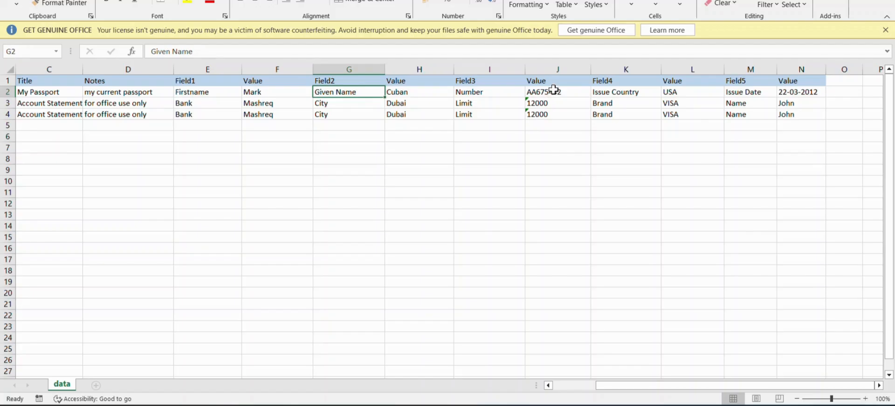
pyautogui.moveTo(553, 90); pyautogui.dragTo(562, 115)
pyautogui.moveTo(488, 93); pyautogui.dragTo(497, 117)
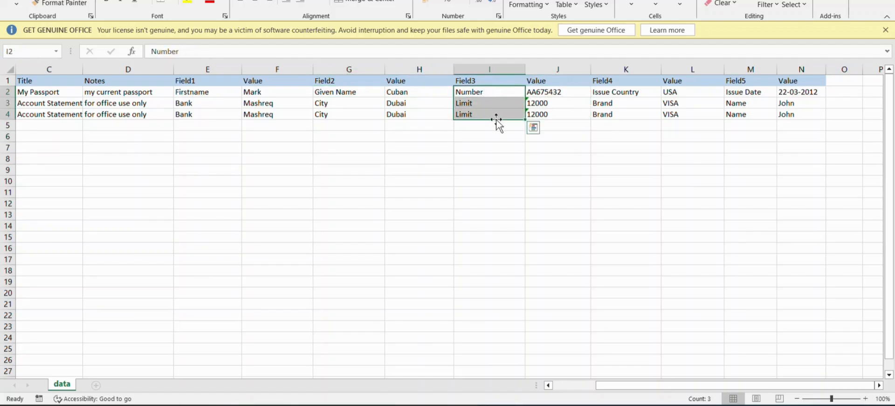
pyautogui.moveTo(557, 92); pyautogui.dragTo(570, 114)
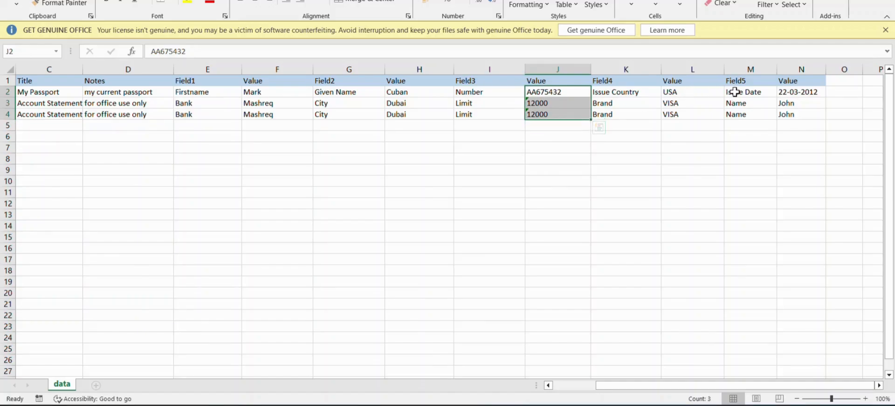
pyautogui.click(746, 91)
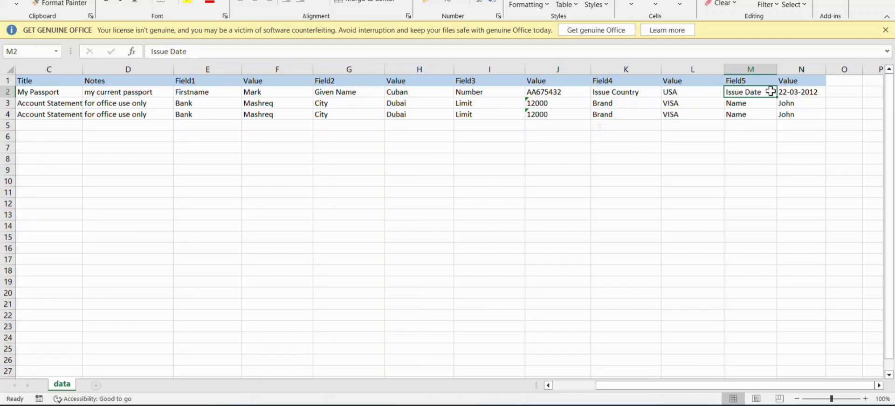
pyautogui.click(793, 95)
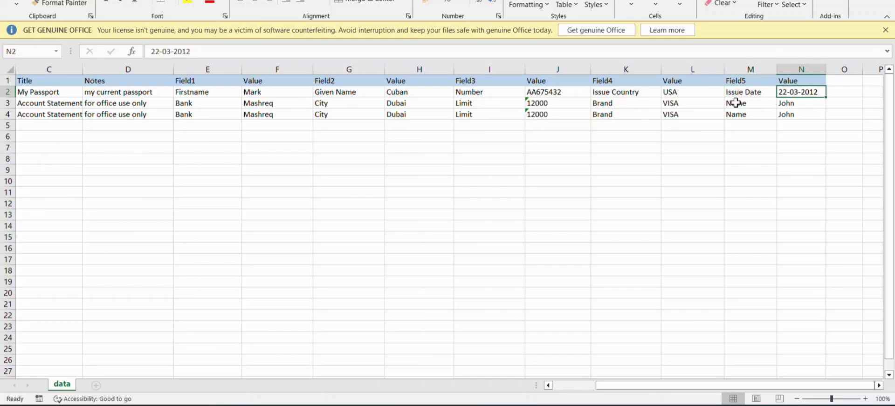
pyautogui.press('Left')
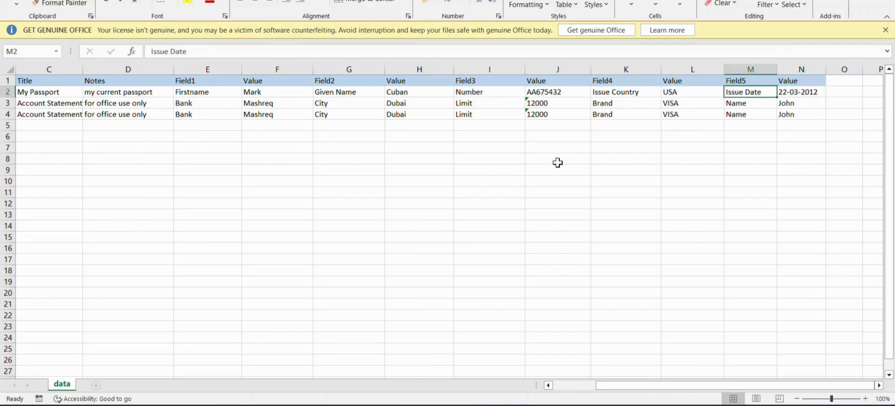
pyautogui.press('Home')
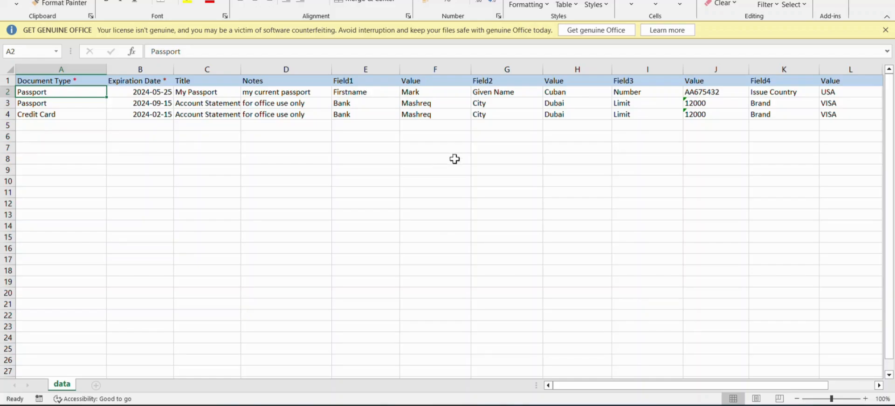
pyautogui.hotkey('alt', 'Tab')
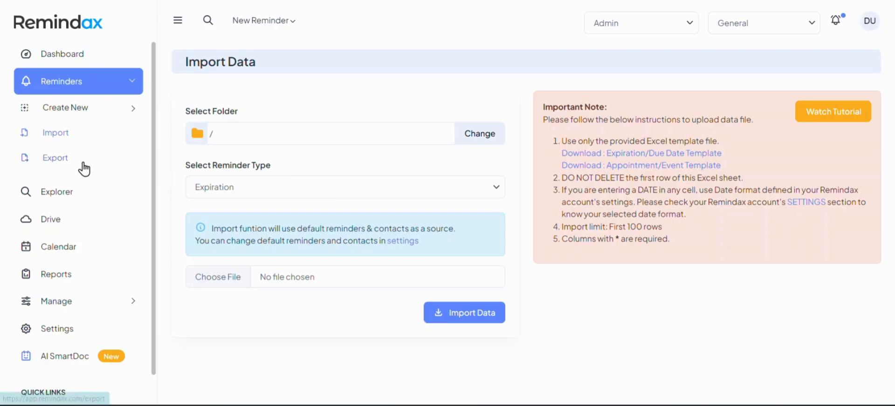
# On the Reminders Export page, choose the Business Data folder with sub-folders included.
pyautogui.click(56, 158)
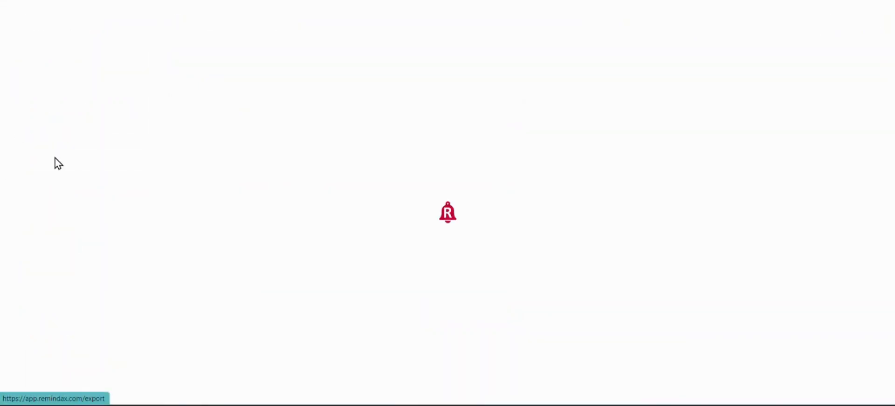
pyautogui.click(296, 137)
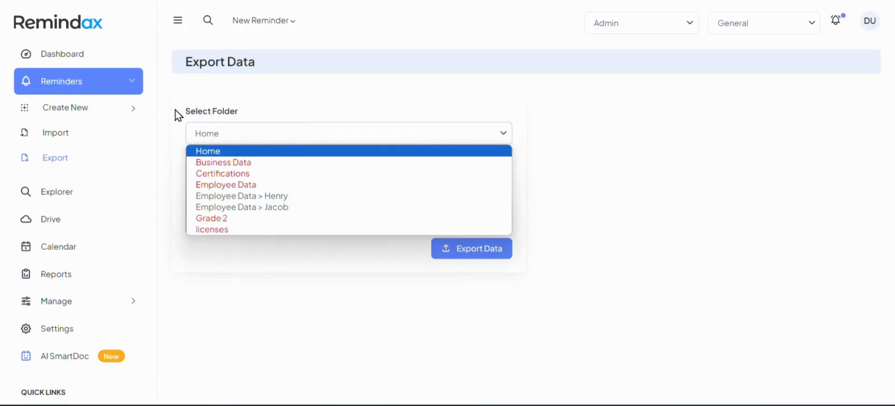
pyautogui.moveTo(176, 114); pyautogui.dragTo(240, 117)
pyautogui.click(261, 137)
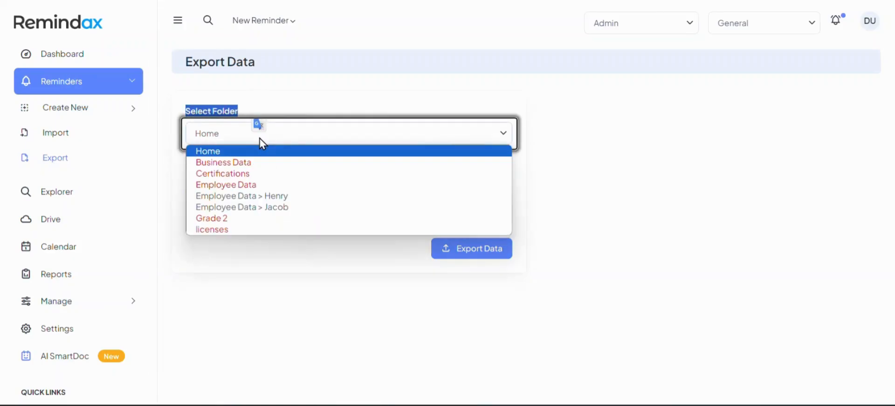
pyautogui.click(237, 163)
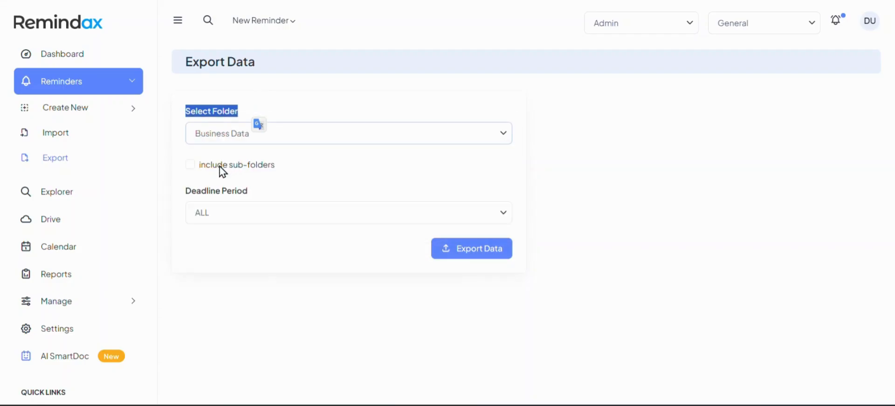
pyautogui.click(191, 165)
# Set the Deadline Period to Custom Date Range, then return to the Explorer listing.
pyautogui.click(272, 221)
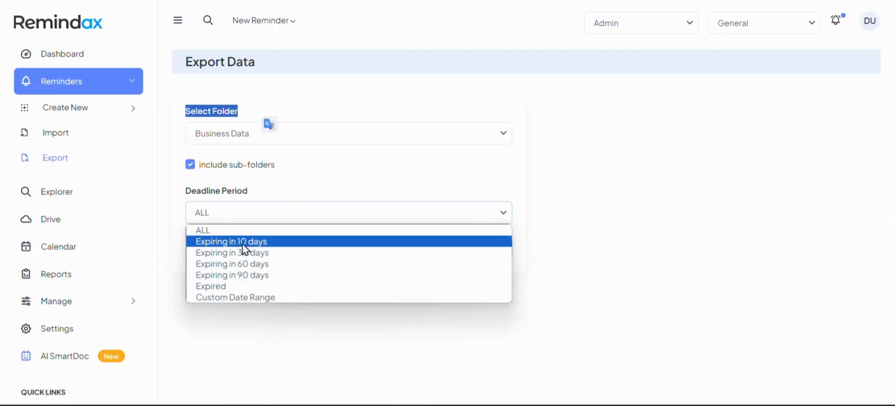
pyautogui.click(250, 297)
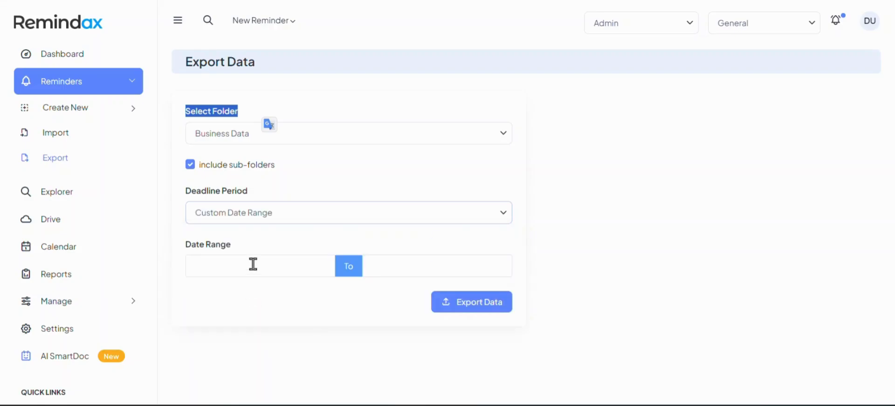
pyautogui.click(294, 275)
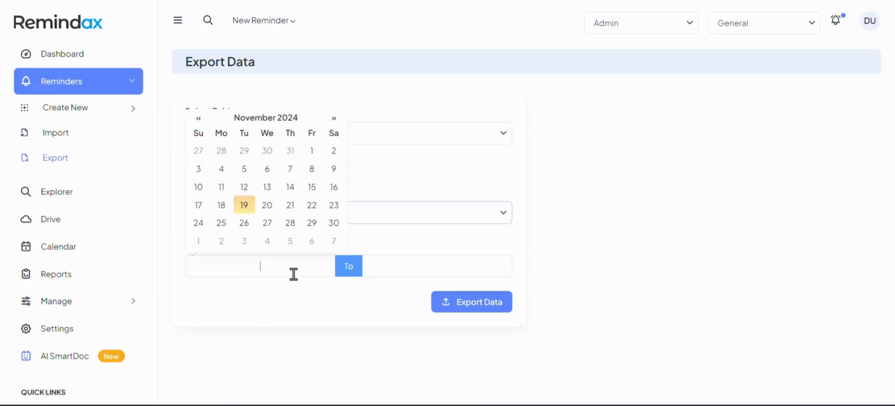
pyautogui.click(305, 327)
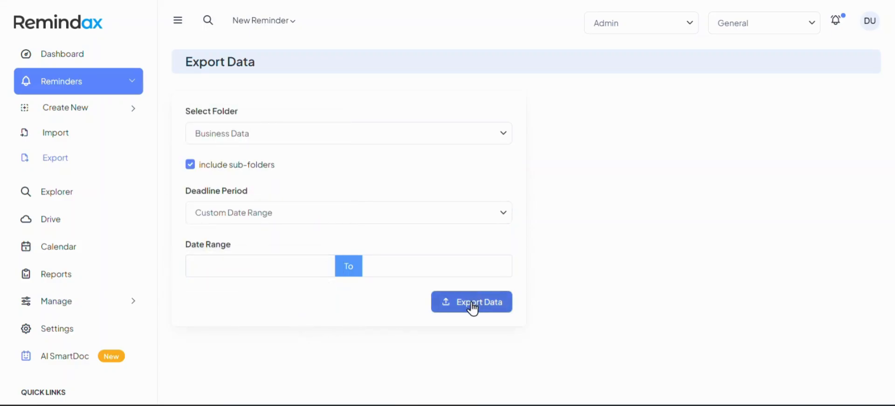
pyautogui.click(79, 204)
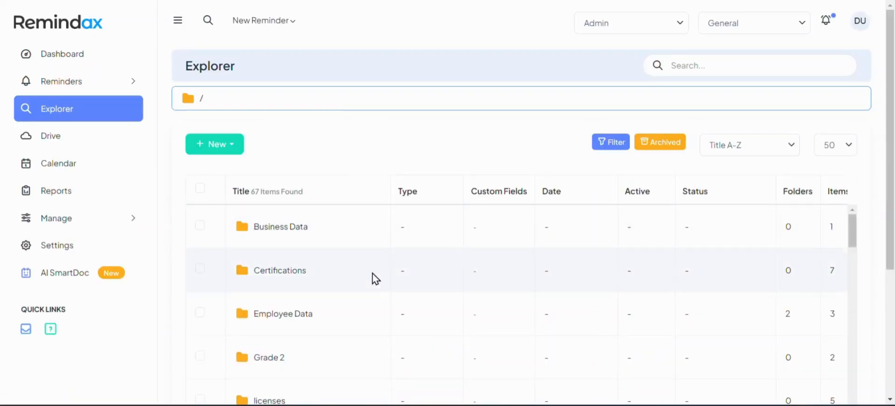
pyautogui.scroll(-1, 371, 279)
pyautogui.scroll(1, 371, 283)
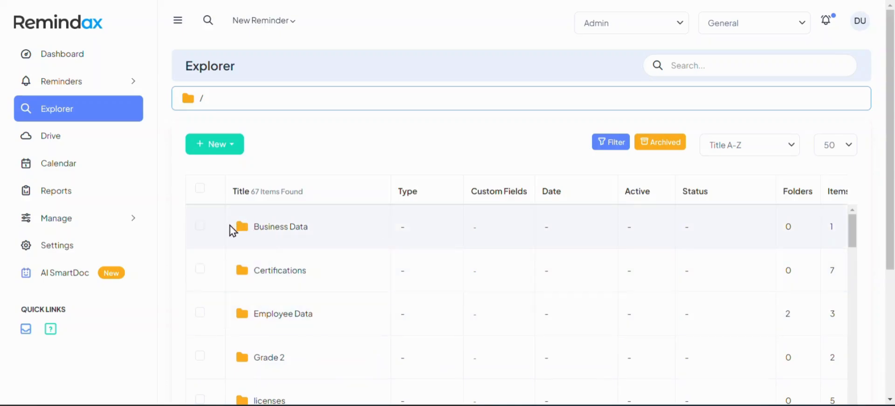
pyautogui.moveTo(250, 192); pyautogui.dragTo(300, 204)
pyautogui.click(273, 193)
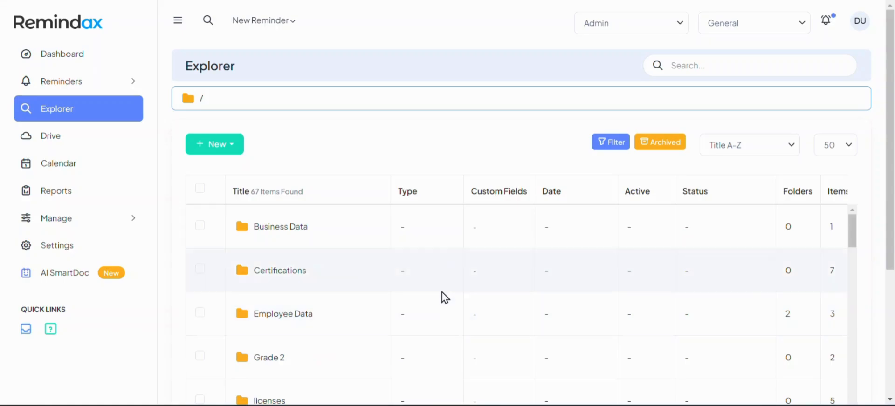
pyautogui.scroll(-3, 425, 242)
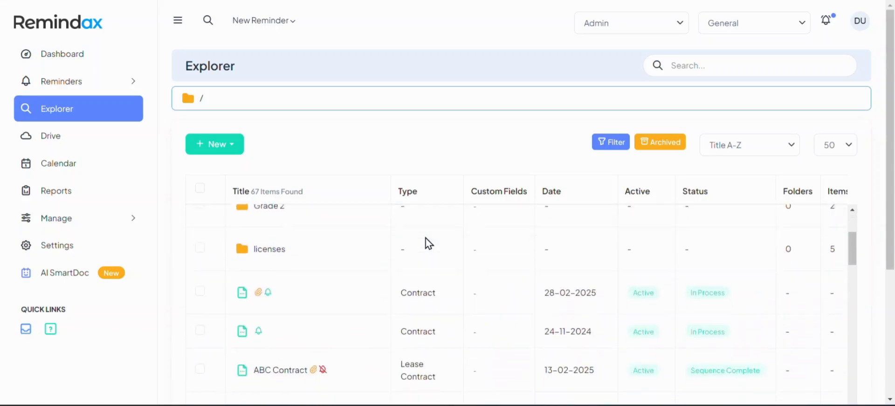
pyautogui.scroll(-1, 431, 258)
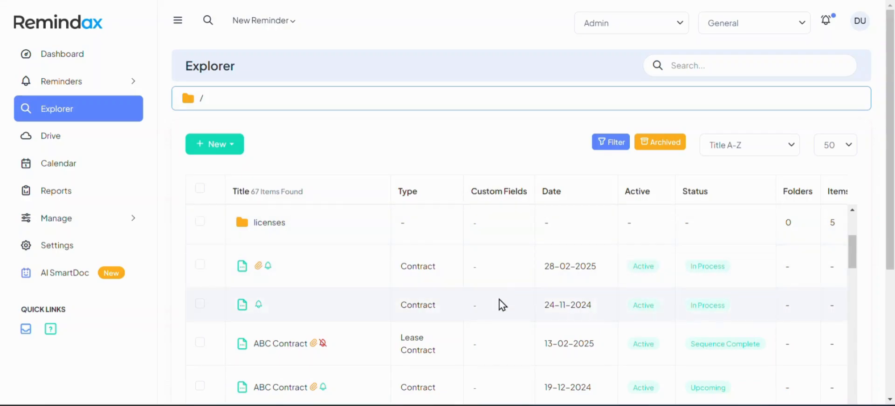
pyautogui.scroll(-10, 499, 304)
pyautogui.scroll(5, 498, 306)
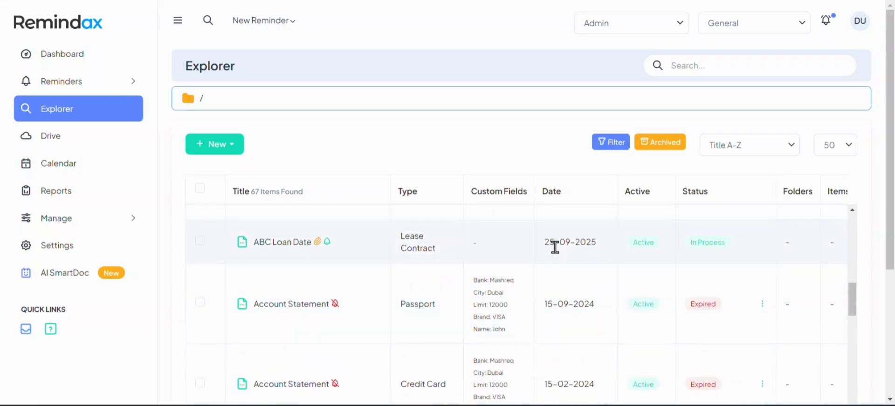
pyautogui.hscroll(3, 555, 243)
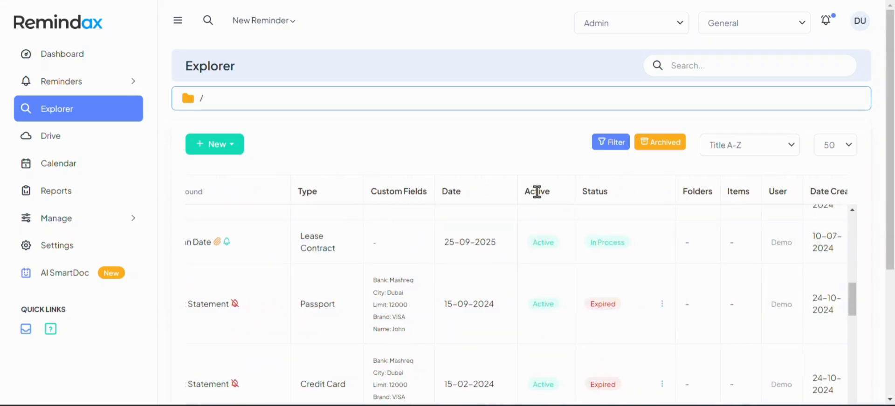
pyautogui.hscroll(-3, 533, 294)
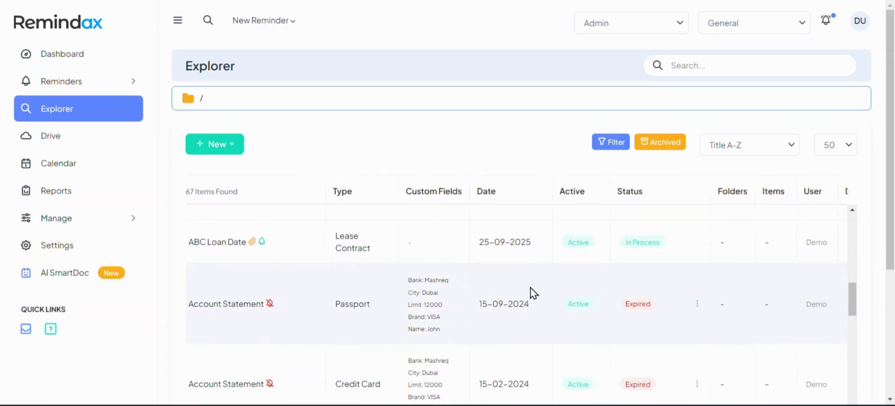
pyautogui.hscroll(3, 533, 294)
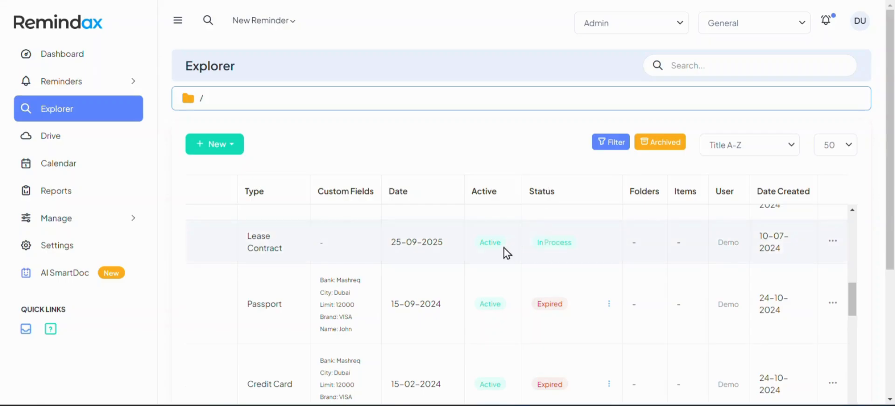
pyautogui.hscroll(-3, 462, 247)
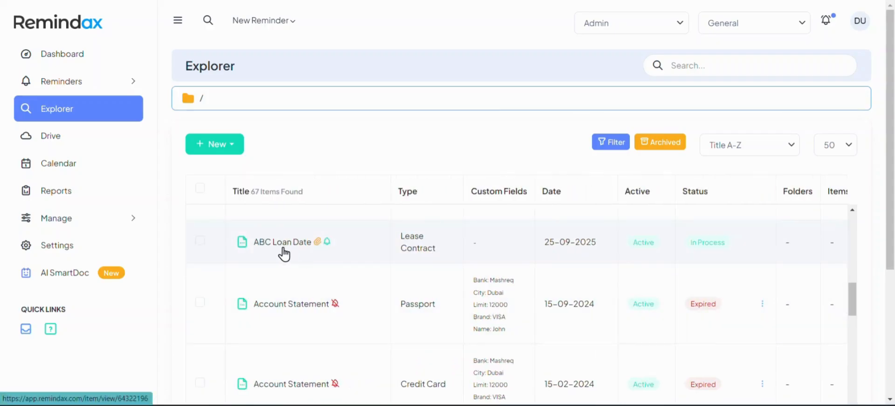
pyautogui.hscroll(5, 405, 268)
pyautogui.scroll(1, 573, 222)
pyautogui.scroll(-1, 548, 298)
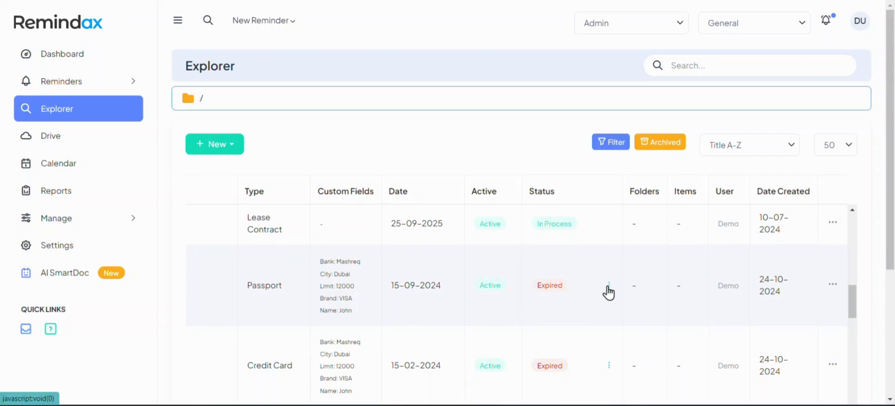
pyautogui.scroll(-5, 608, 293)
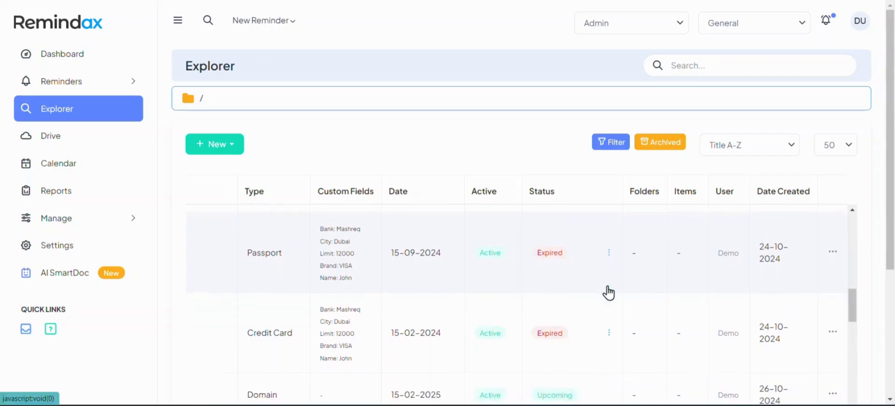
pyautogui.scroll(-5, 611, 293)
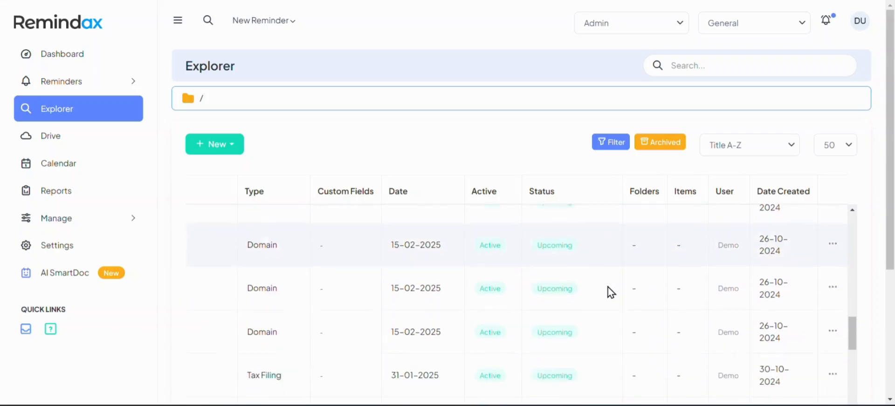
pyautogui.scroll(5, 611, 293)
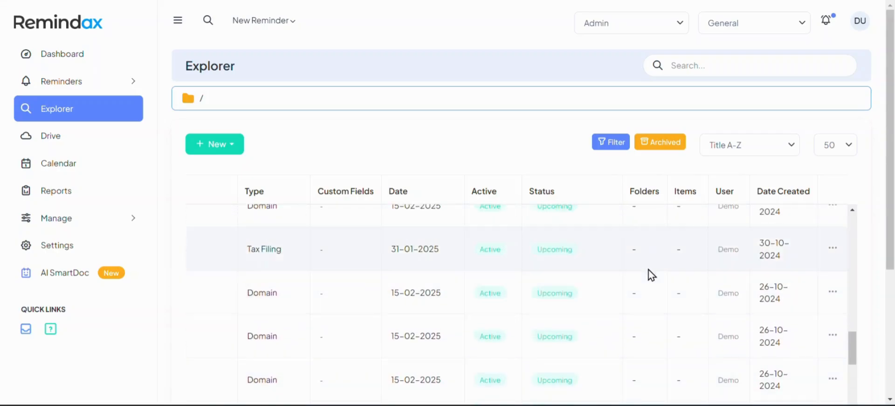
pyautogui.scroll(5, 652, 271)
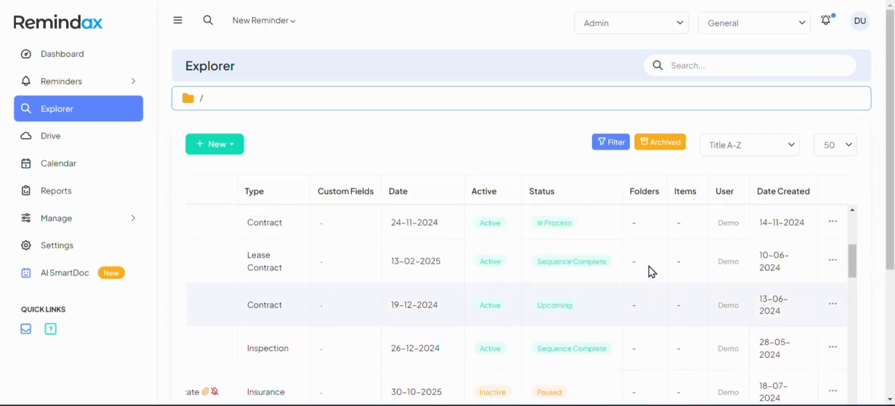
pyautogui.hscroll(-3, 652, 272)
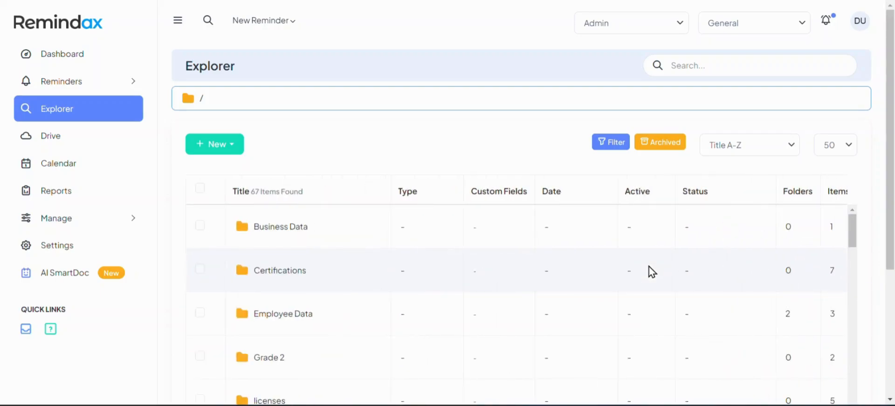
pyautogui.hscroll(3, 661, 270)
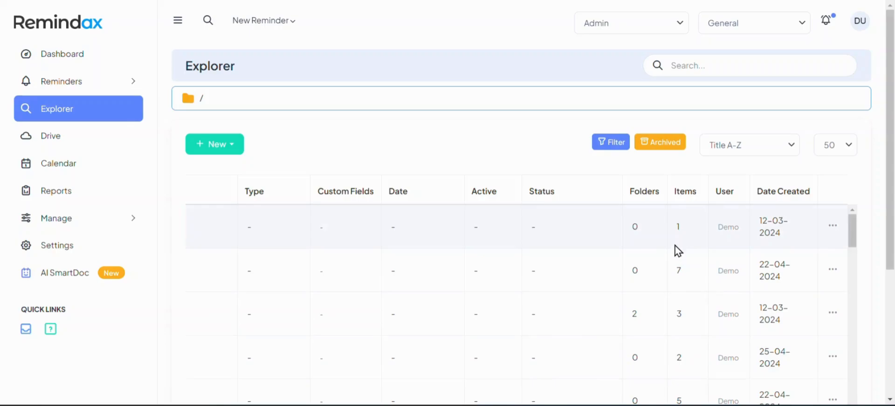
pyautogui.moveTo(675, 271); pyautogui.dragTo(686, 269)
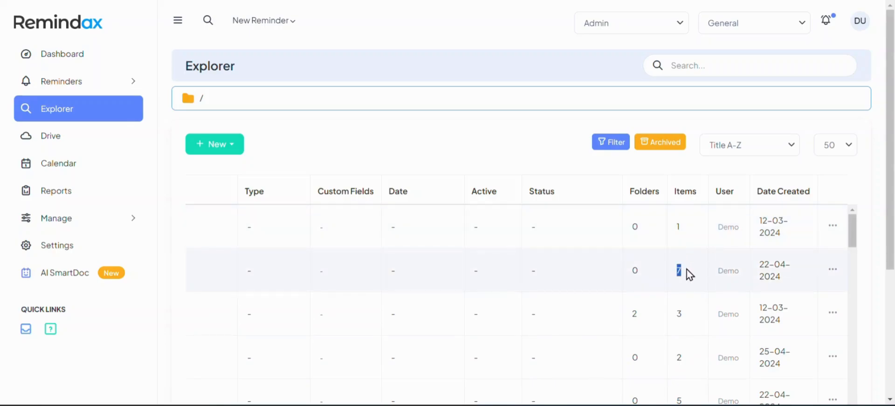
pyautogui.scroll(-1, 686, 274)
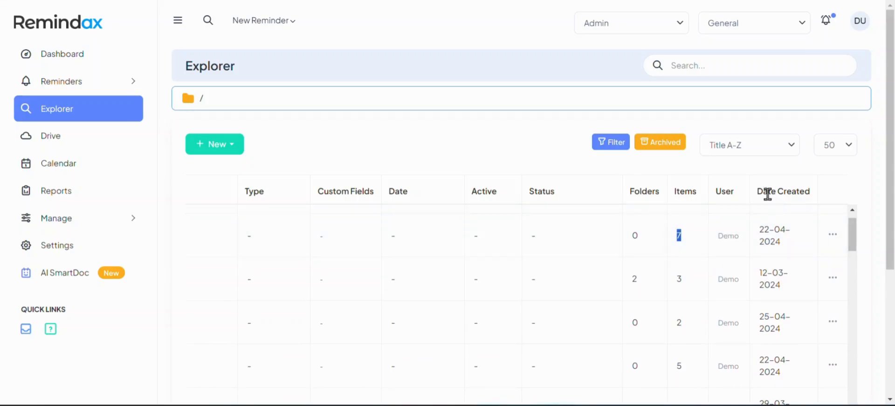
pyautogui.moveTo(759, 195); pyautogui.dragTo(806, 192)
pyautogui.doubleClick(765, 189)
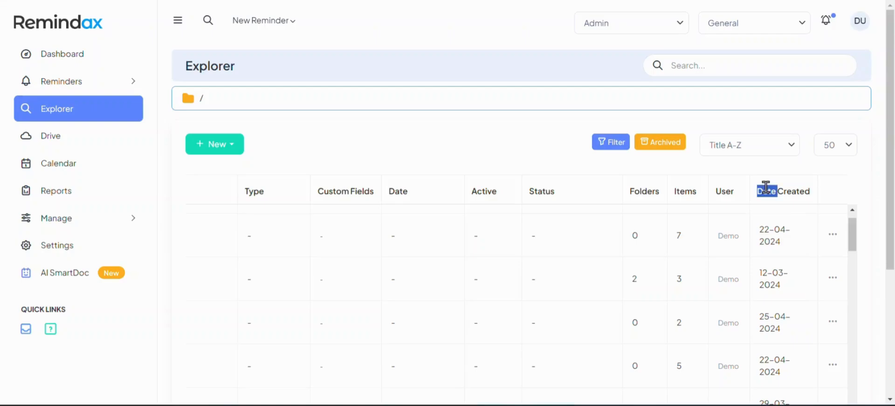
pyautogui.click(832, 235)
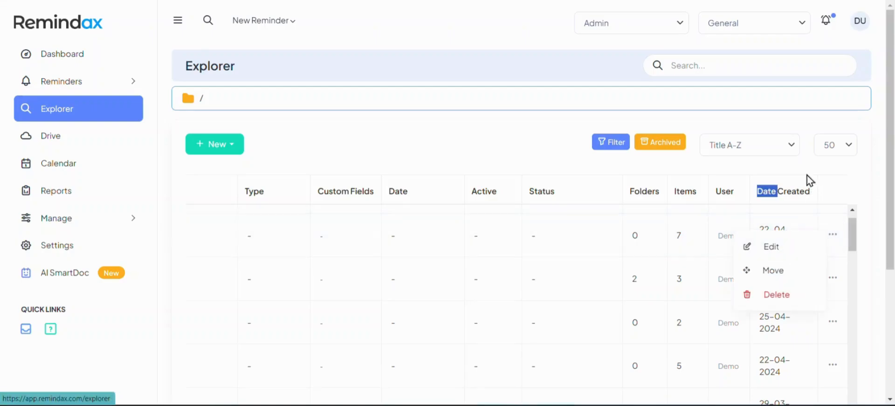
pyautogui.click(848, 175)
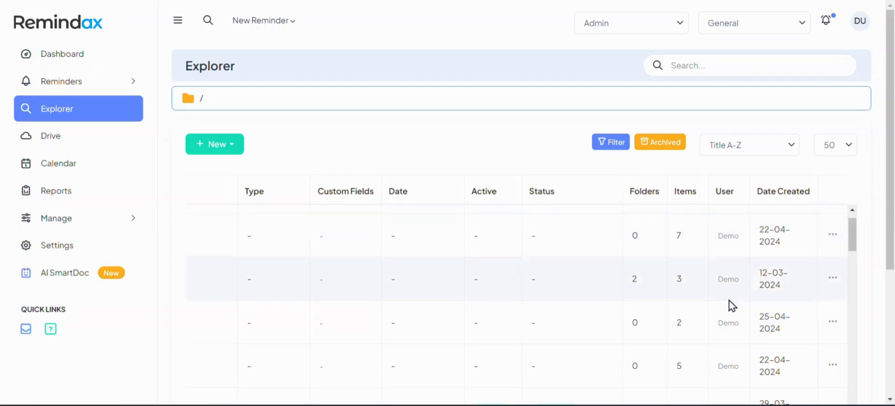
pyautogui.scroll(-4, 729, 305)
pyautogui.click(832, 275)
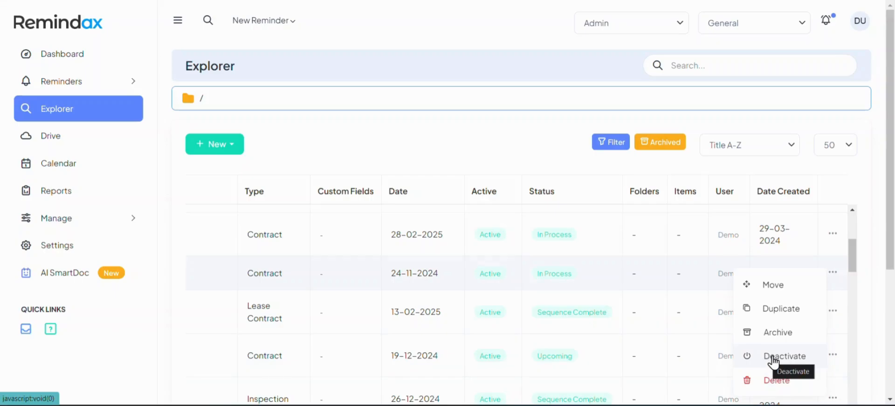
pyautogui.click(636, 333)
pyautogui.hscroll(-3, 637, 335)
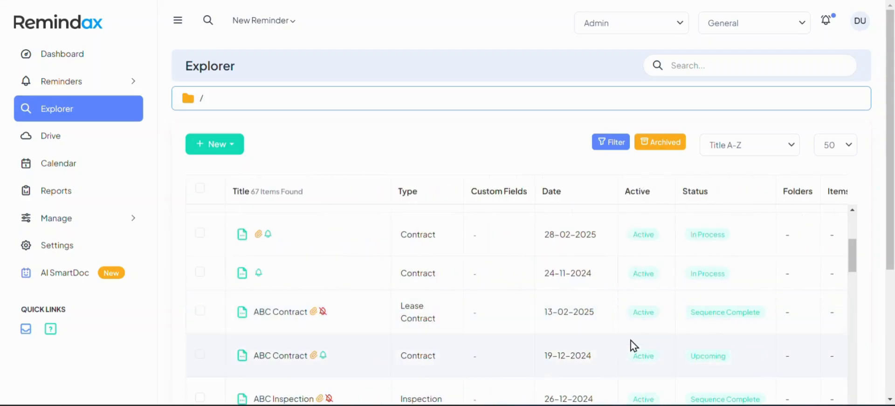
pyautogui.scroll(-10, 632, 344)
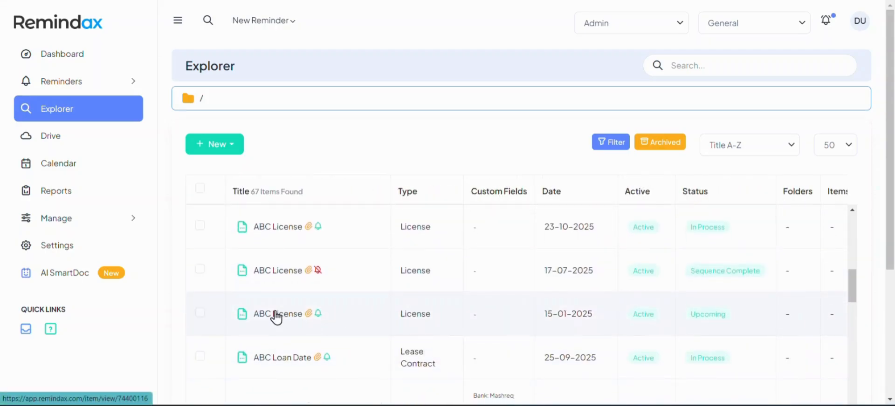
# Open the ABC License reminder due 15-01-2025 and scroll through its details.
pyautogui.click(277, 316)
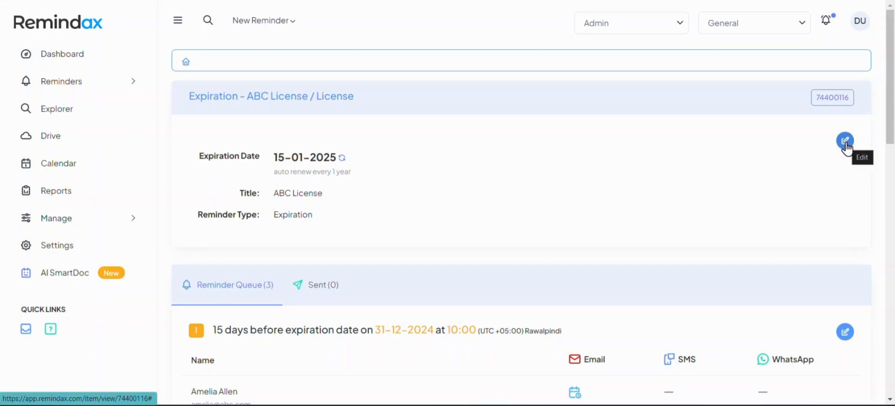
pyautogui.scroll(-3, 350, 235)
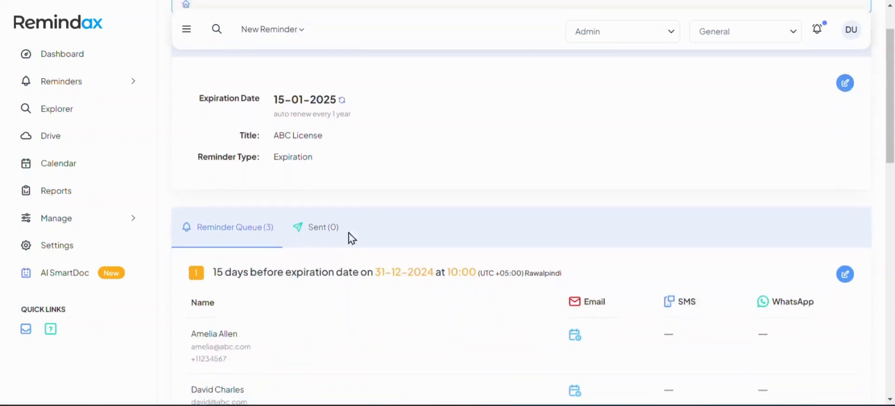
pyautogui.scroll(-1, 246, 187)
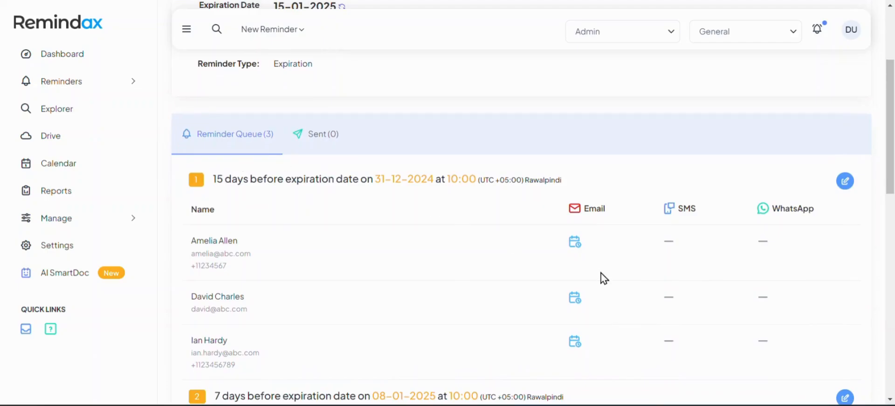
pyautogui.scroll(-1, 573, 256)
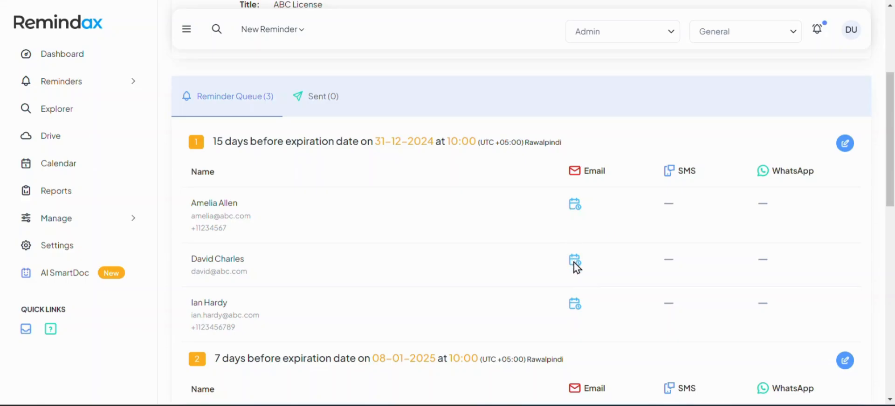
# Review the Sent, Reminder Queue, Reminder Reply and Renew History tabs of the reminder.
pyautogui.click(322, 98)
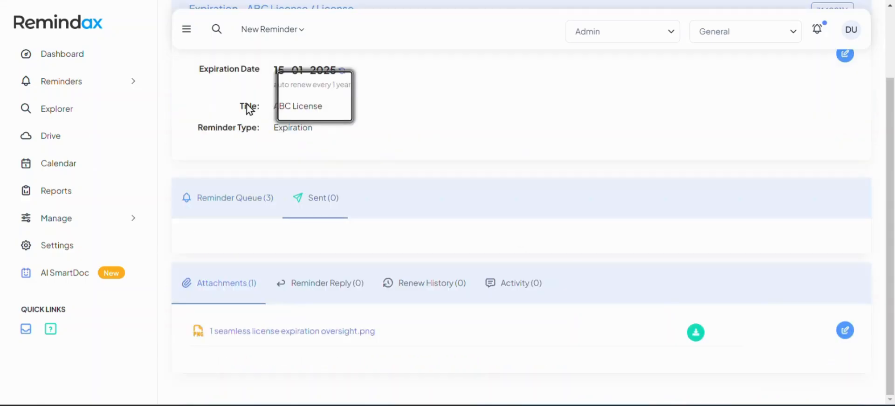
pyautogui.click(223, 198)
pyautogui.scroll(-10, 442, 229)
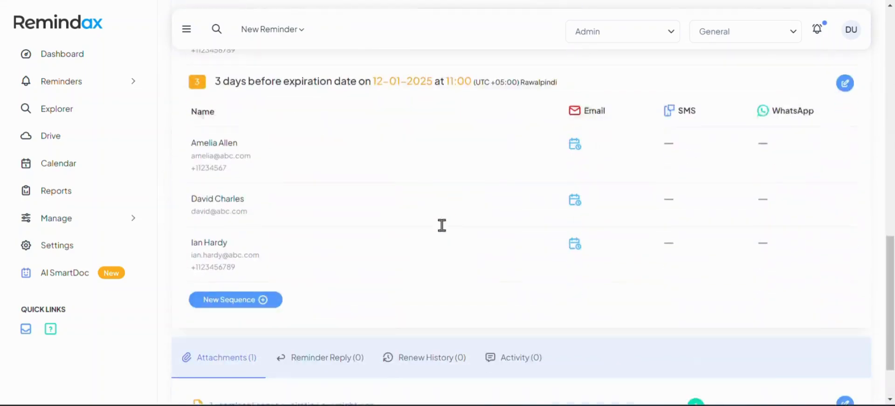
pyautogui.scroll(-2, 441, 227)
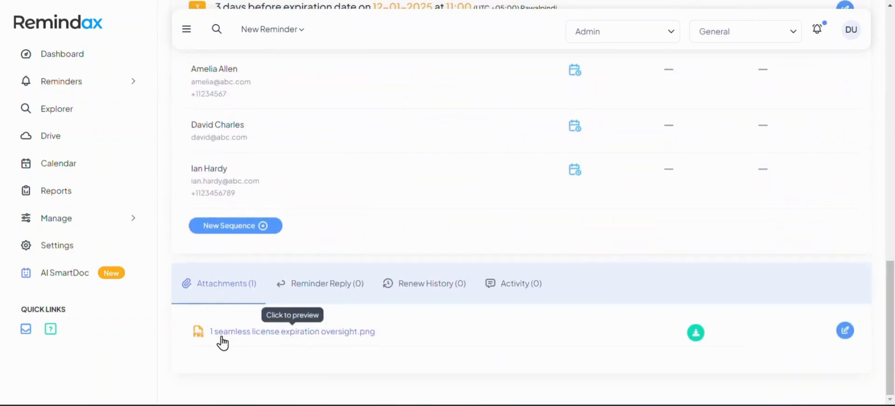
pyautogui.click(334, 284)
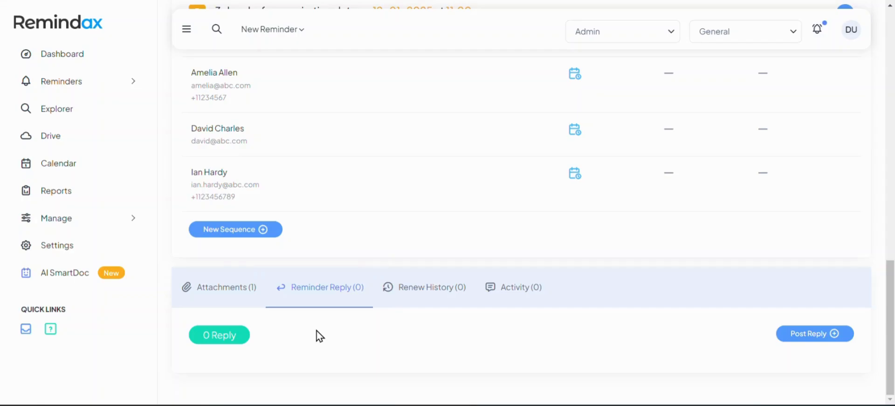
pyautogui.click(405, 304)
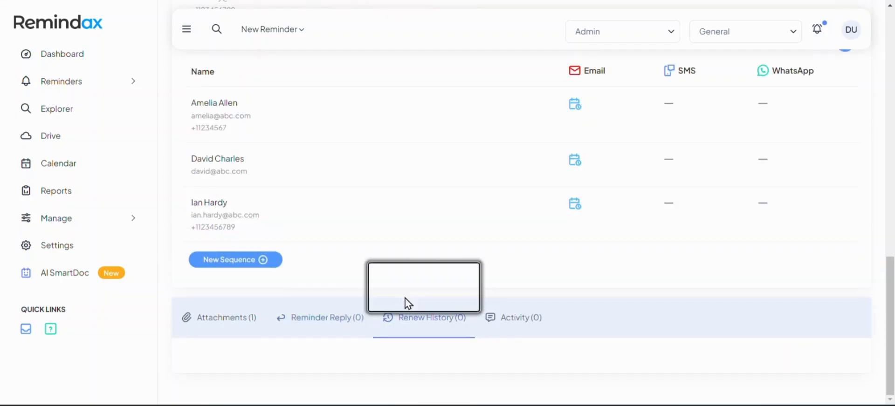
# Post an activity comment saying the document is renewed and we are good to go.
pyautogui.click(525, 334)
pyautogui.scroll(-3, 518, 331)
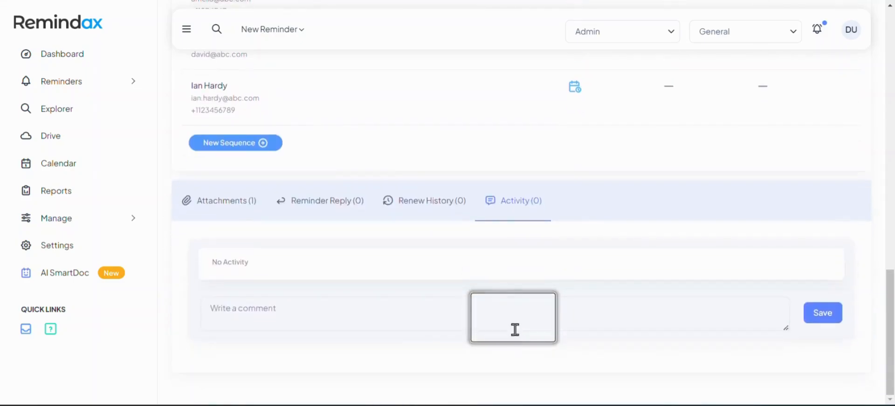
pyautogui.click(385, 315)
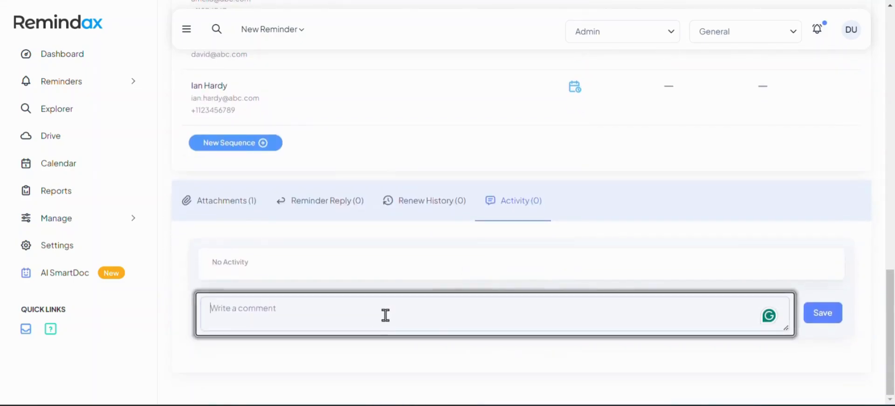
pyautogui.write('th')
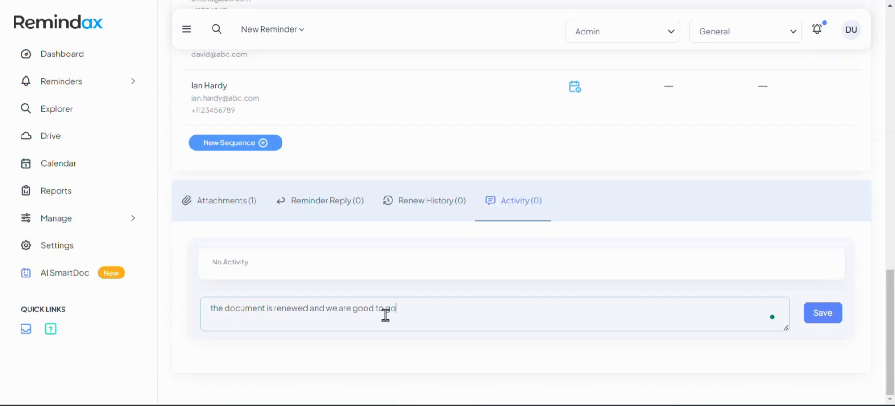
pyautogui.write('.')
pyautogui.click(821, 317)
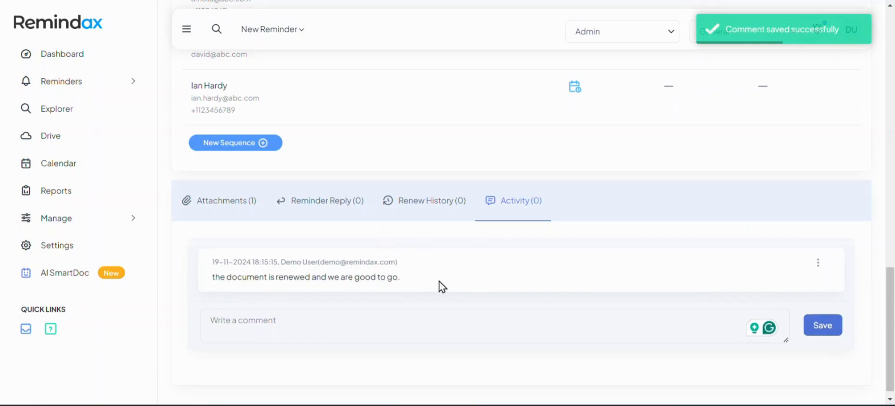
# Open and close the posted comment's options menu, then go to the Drive page.
pyautogui.click(818, 263)
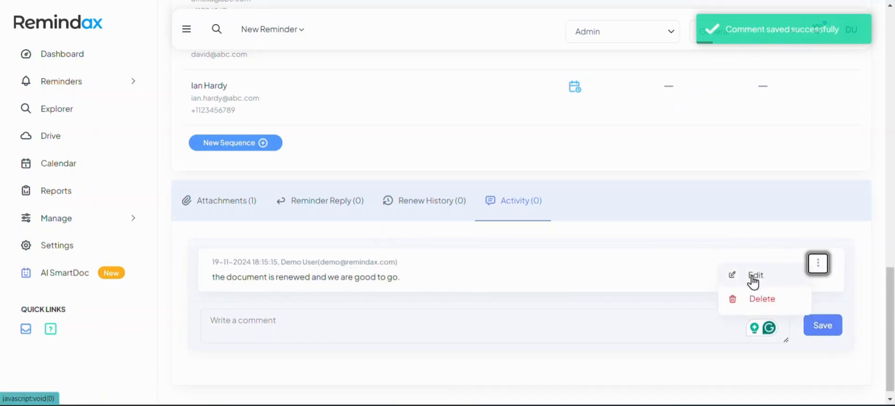
pyautogui.click(542, 197)
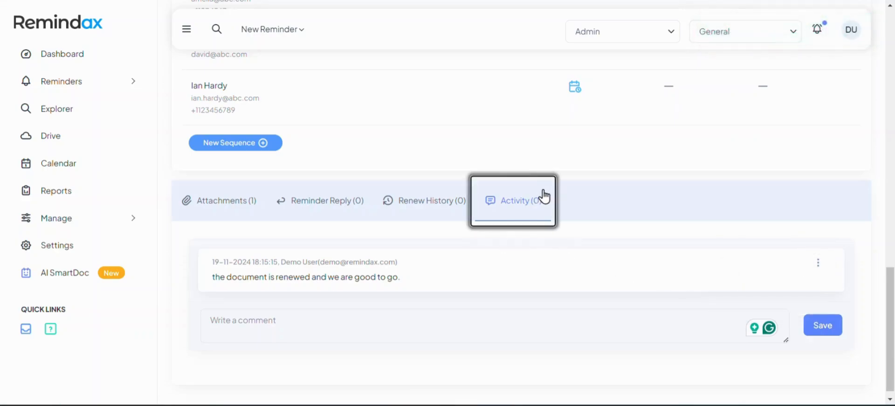
pyautogui.click(96, 145)
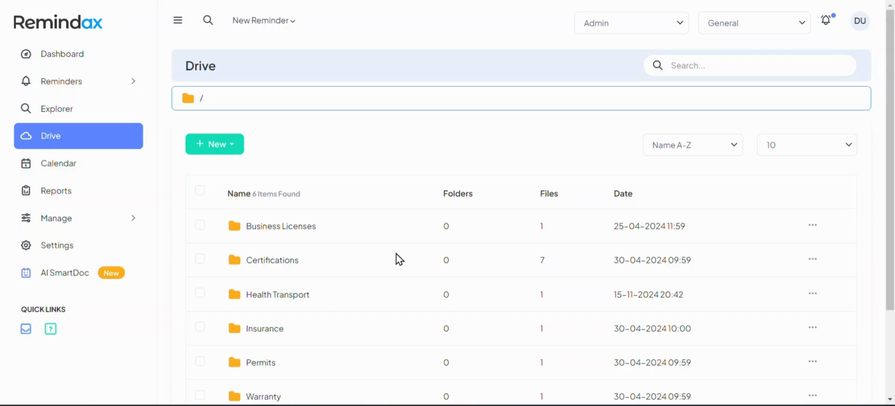
# Open the Certifications folder and look at the New folder/file choices.
pyautogui.scroll(-3, 402, 259)
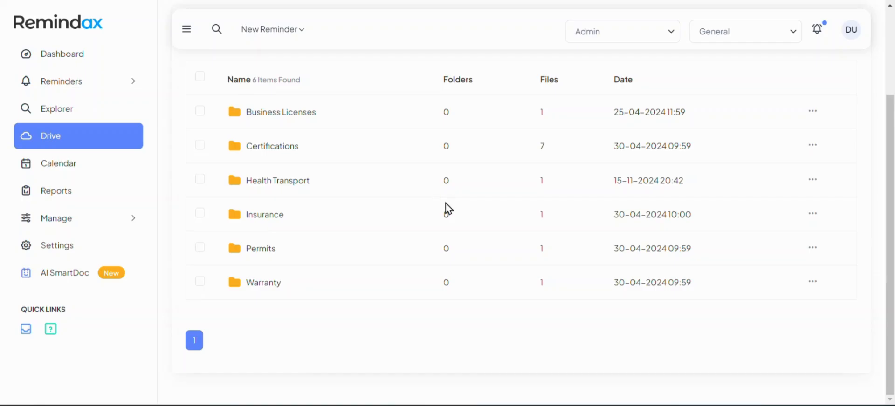
pyautogui.scroll(3, 446, 219)
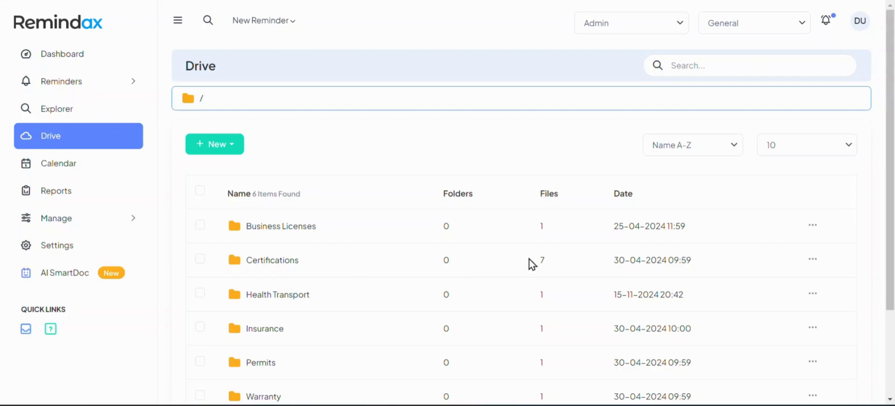
pyautogui.click(273, 262)
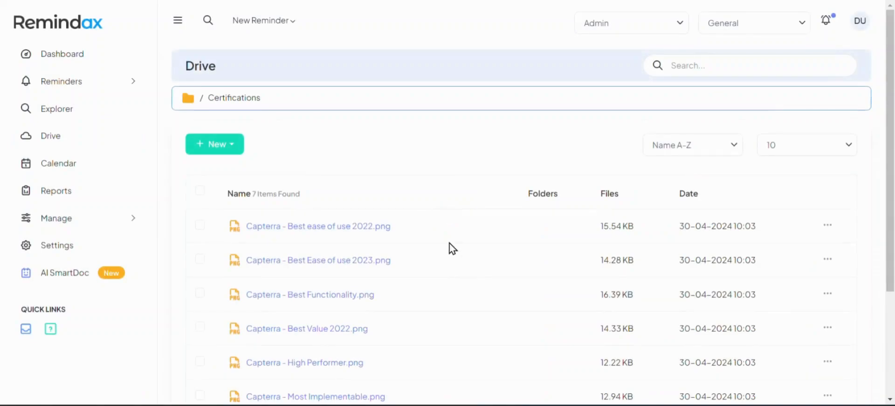
pyautogui.click(235, 146)
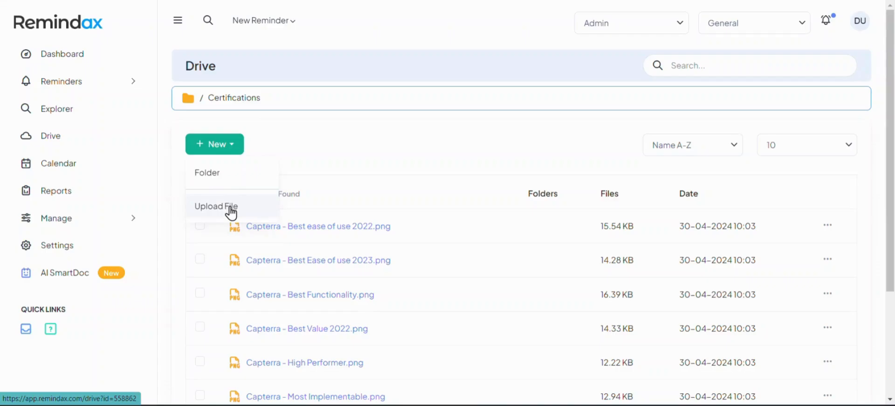
pyautogui.click(394, 132)
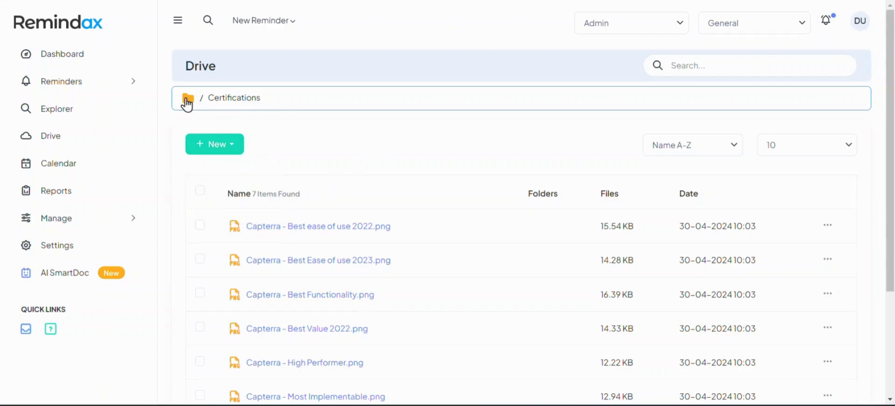
# Return to the Drive root and show Health Transport's edit and delete options.
pyautogui.scroll(-3, 385, 224)
pyautogui.scroll(3, 385, 224)
pyautogui.click(190, 99)
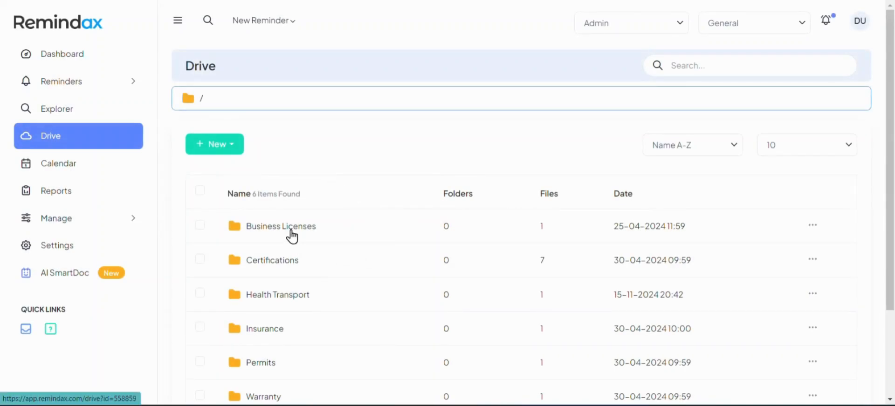
pyautogui.scroll(-3, 326, 233)
pyautogui.click(812, 180)
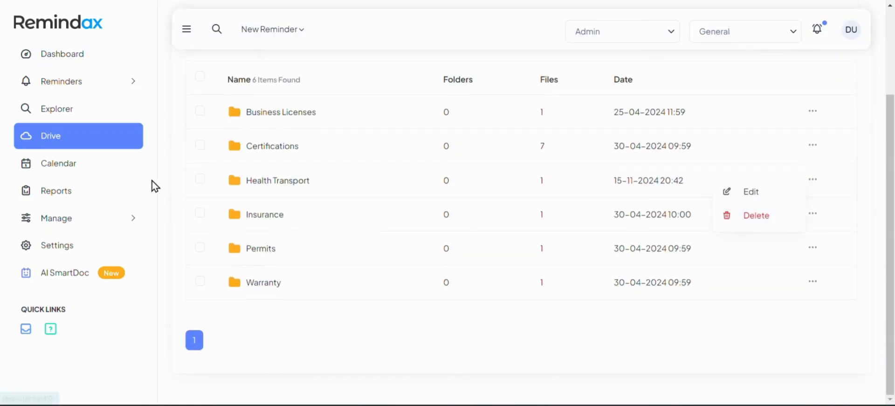
# Open the reminder Calendar and cycle through Day, Week and November 2024 Month views.
pyautogui.click(112, 175)
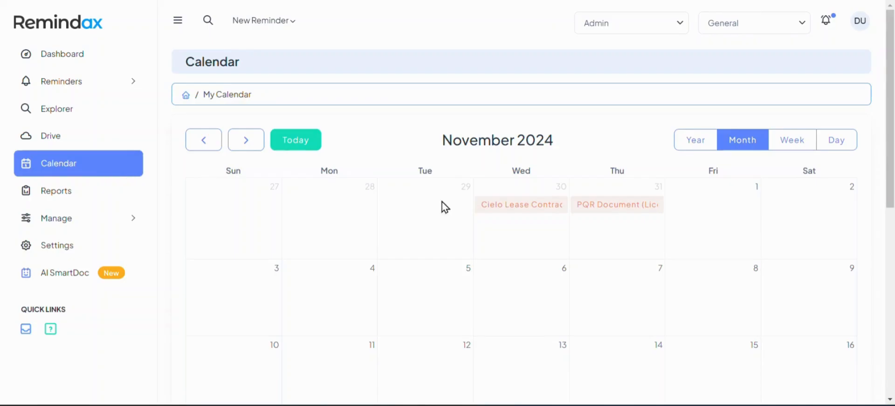
pyautogui.click(832, 145)
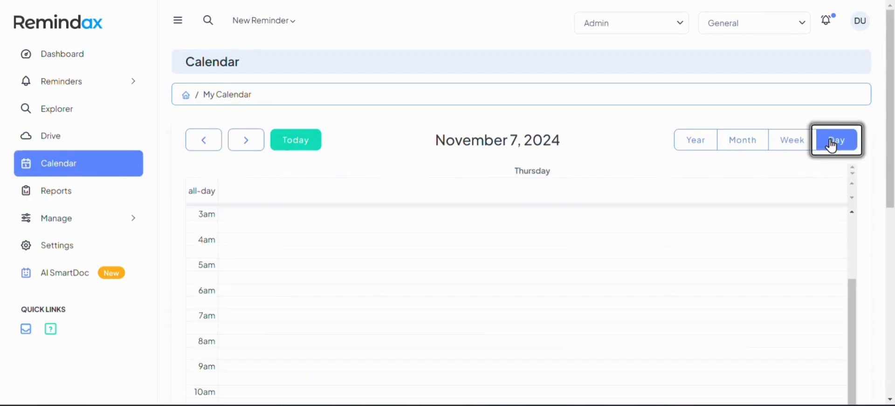
pyautogui.click(788, 150)
pyautogui.click(749, 145)
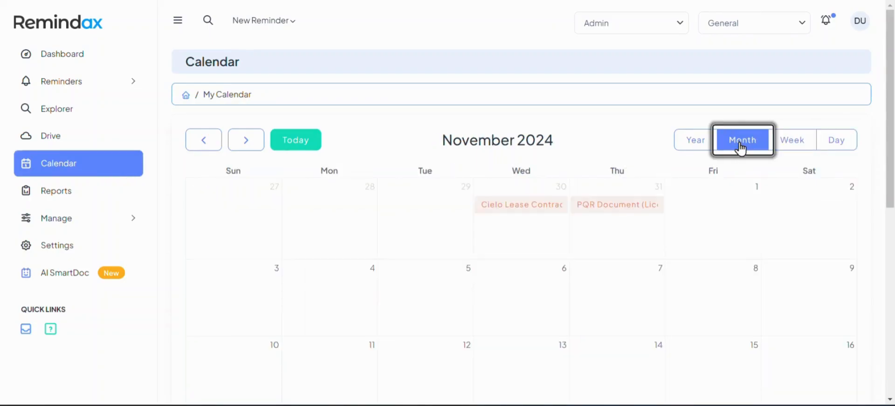
# Switch to the Year view and scroll through the months with their marked reminders.
pyautogui.click(696, 147)
pyautogui.scroll(-5, 495, 159)
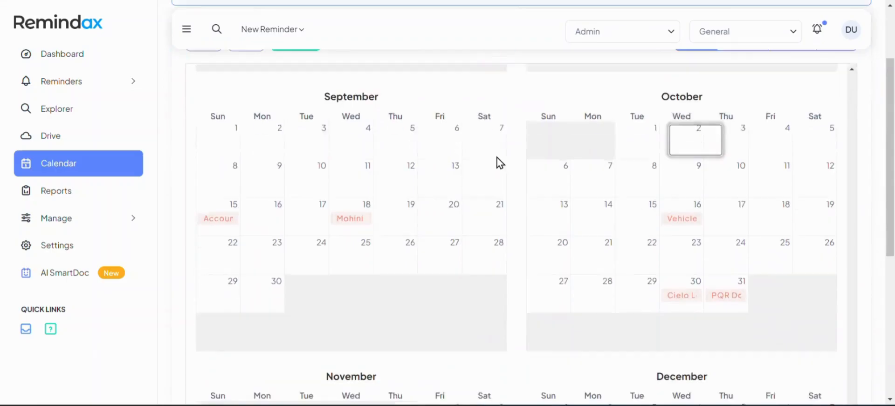
pyautogui.scroll(-3, 521, 187)
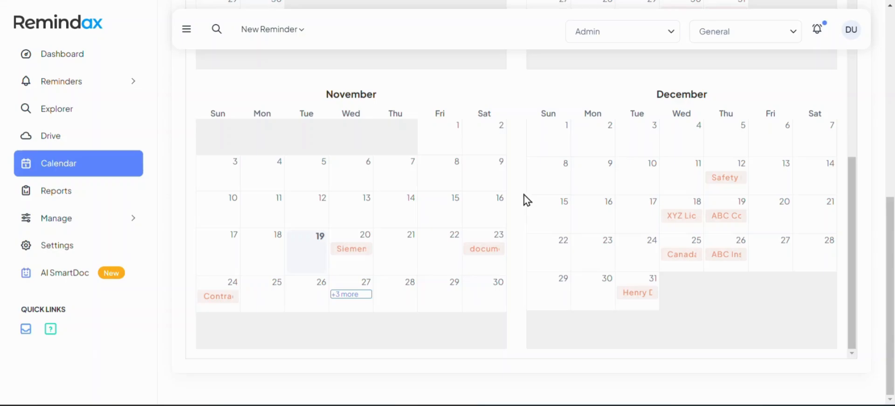
pyautogui.scroll(10, 518, 251)
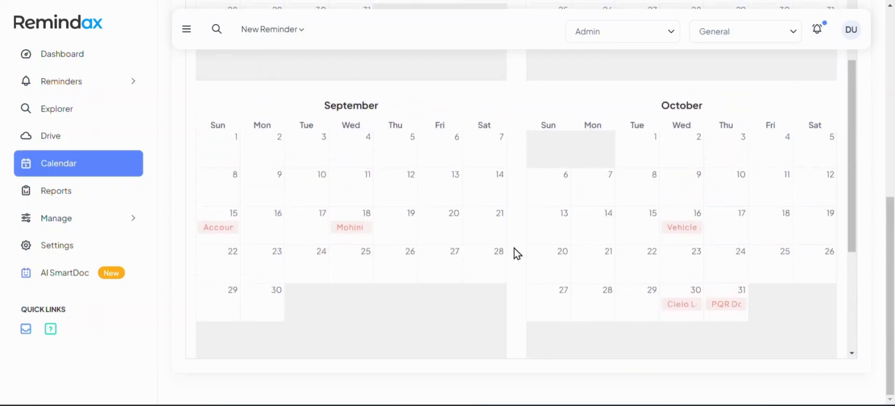
pyautogui.scroll(3, 517, 254)
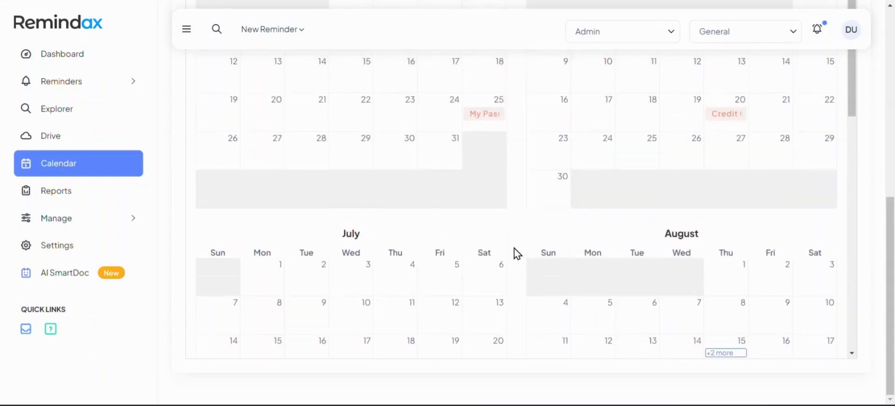
pyautogui.scroll(9, 517, 254)
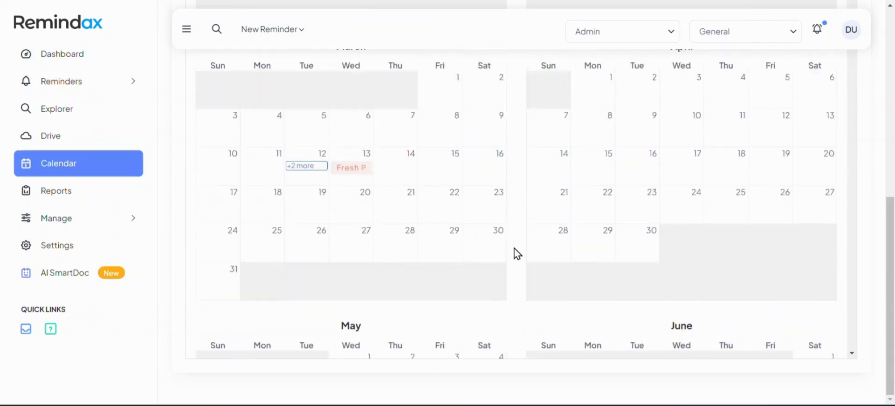
# Start the Reminders Report and browse its results through to the second page.
pyautogui.click(99, 203)
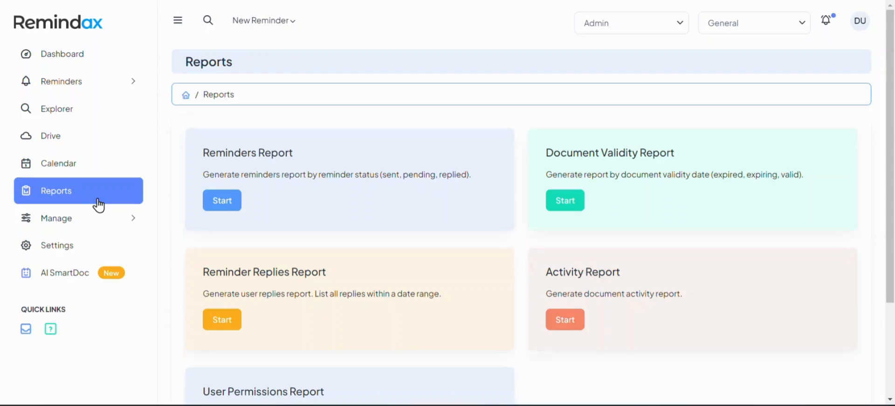
pyautogui.click(214, 203)
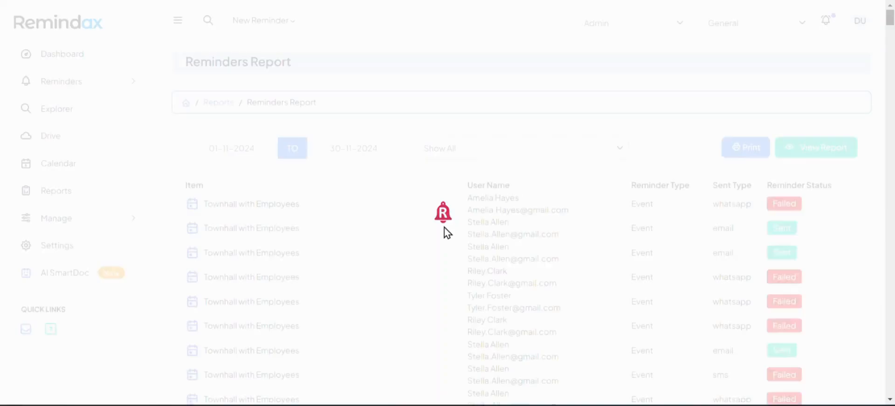
pyautogui.scroll(-6, 640, 293)
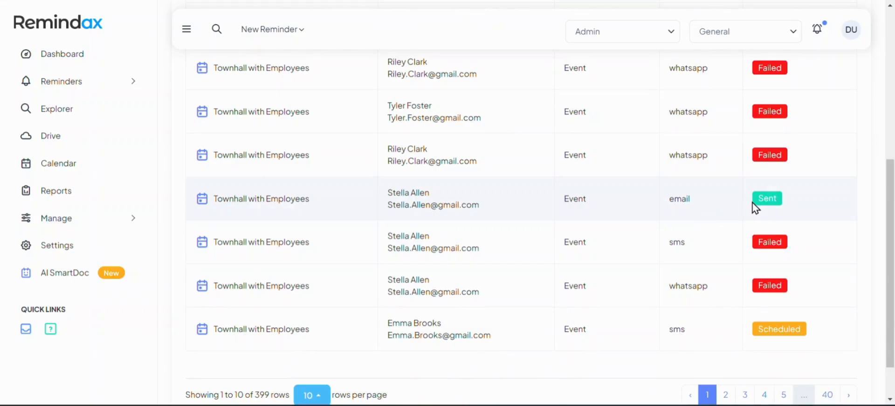
pyautogui.scroll(-1, 745, 287)
pyautogui.click(725, 343)
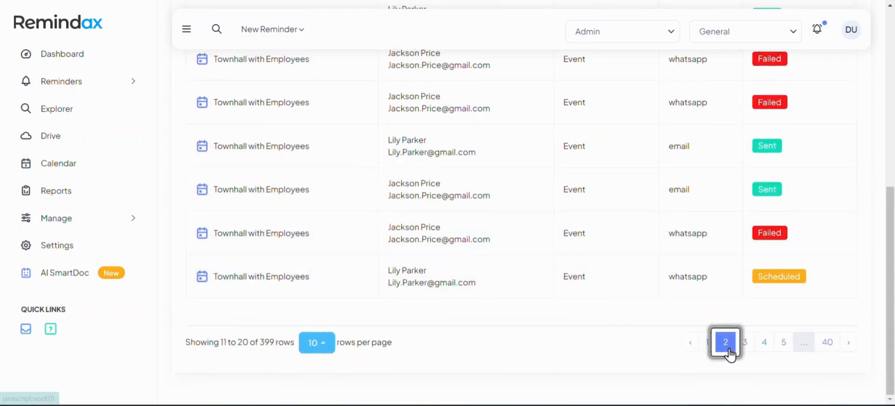
pyautogui.scroll(7, 563, 238)
# Regenerate the Reminders Report for 01-10-2024 to 31-10-2024.
pyautogui.click(245, 150)
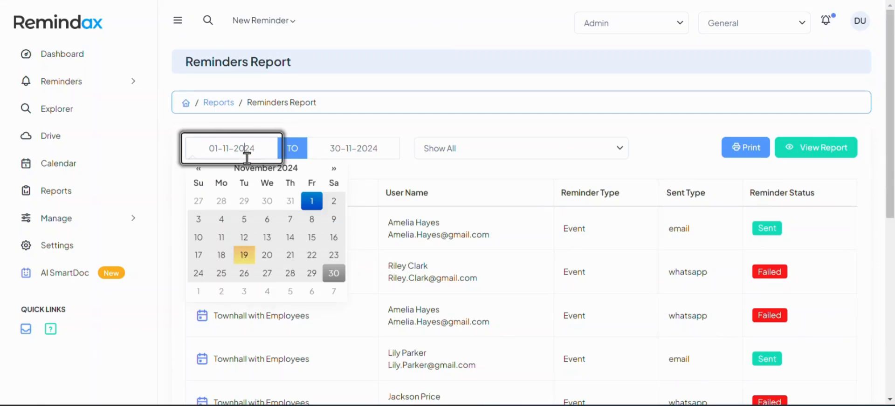
pyautogui.click(312, 201)
pyautogui.click(329, 147)
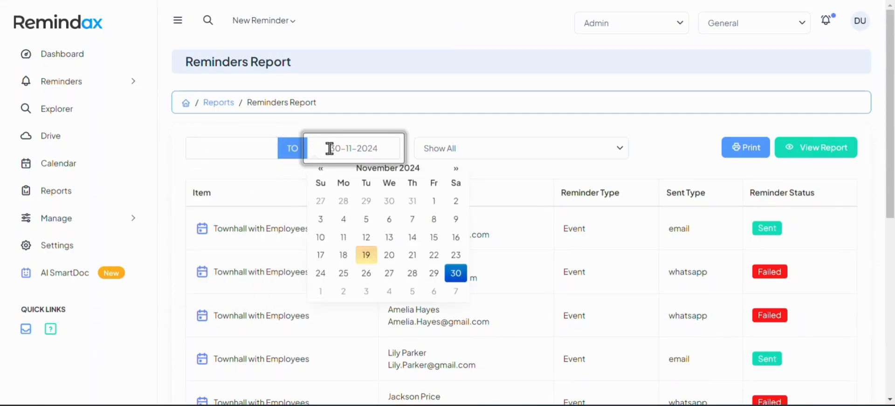
pyautogui.click(459, 275)
pyautogui.click(250, 147)
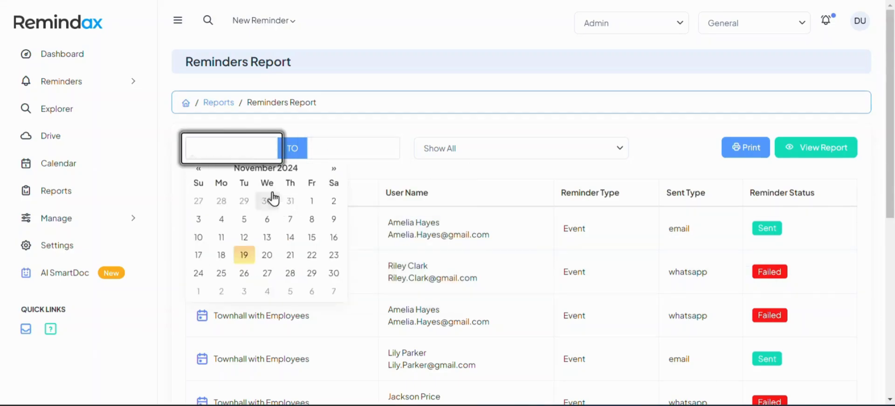
pyautogui.click(200, 169)
pyautogui.click(243, 200)
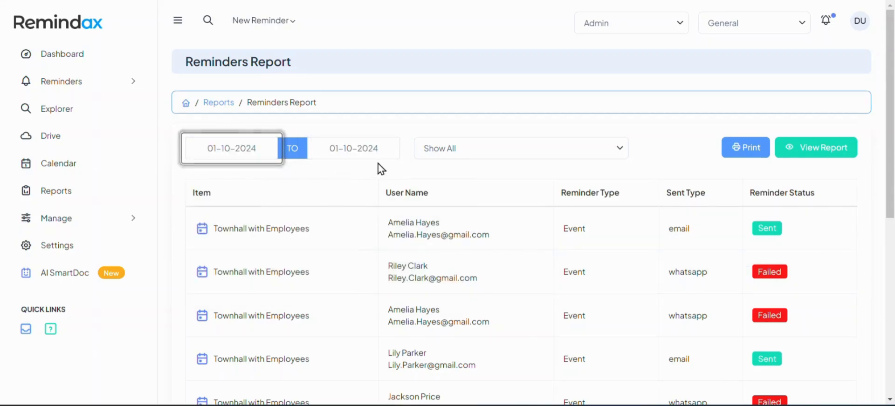
pyautogui.click(379, 150)
pyautogui.click(413, 274)
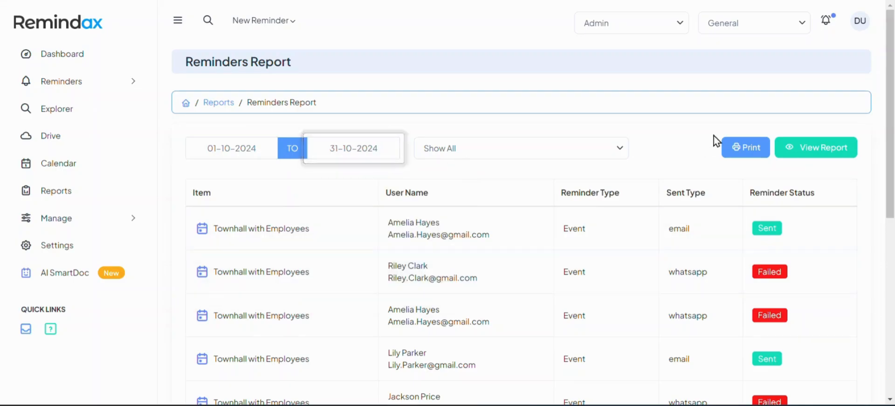
pyautogui.click(805, 158)
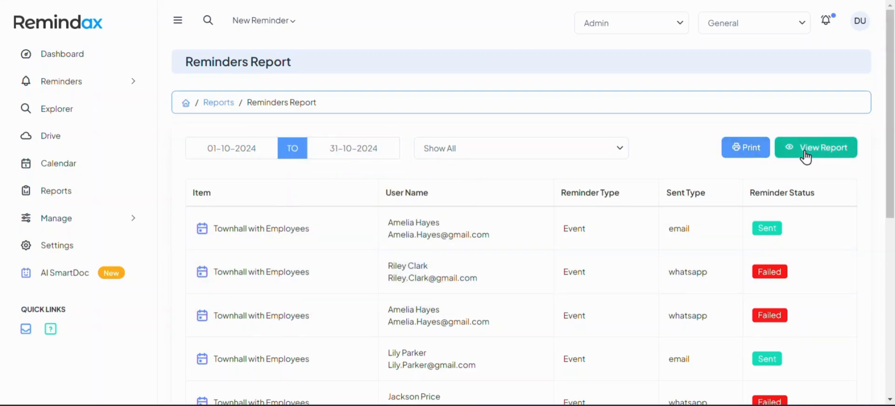
pyautogui.click(98, 197)
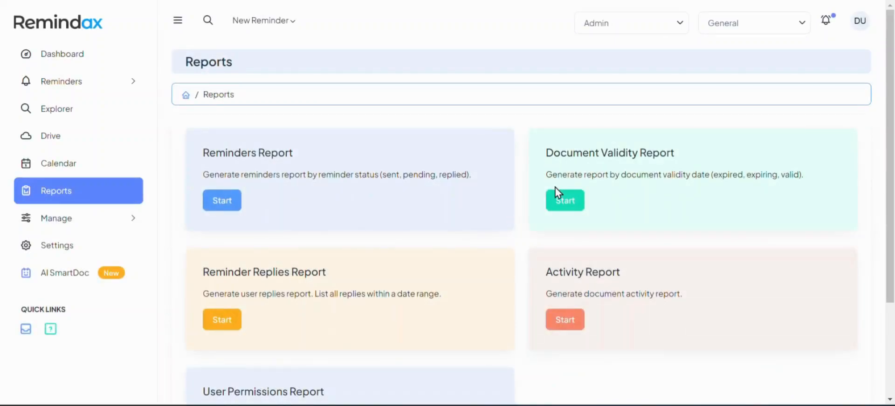
# Open the November 2024 Document Validity Report and check the Valid and Expired statuses.
pyautogui.moveTo(552, 177); pyautogui.dragTo(649, 180)
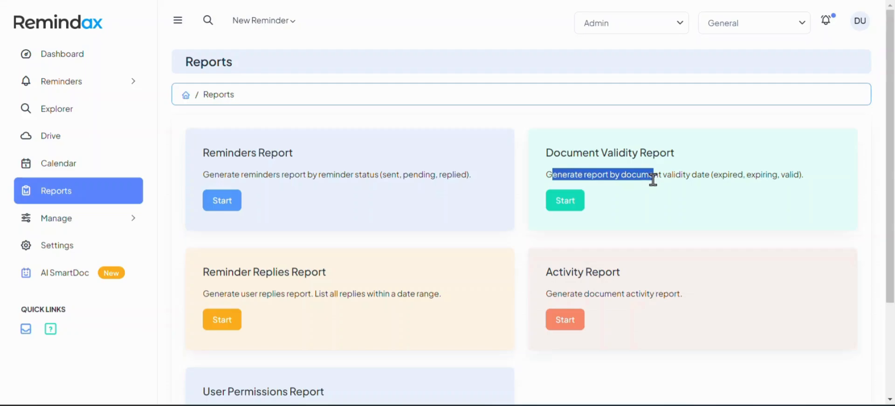
pyautogui.click(565, 206)
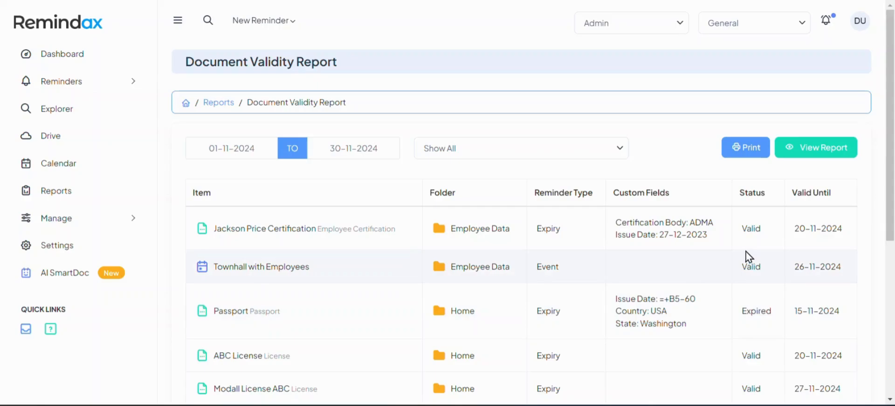
pyautogui.doubleClick(745, 229)
pyautogui.scroll(-5, 759, 274)
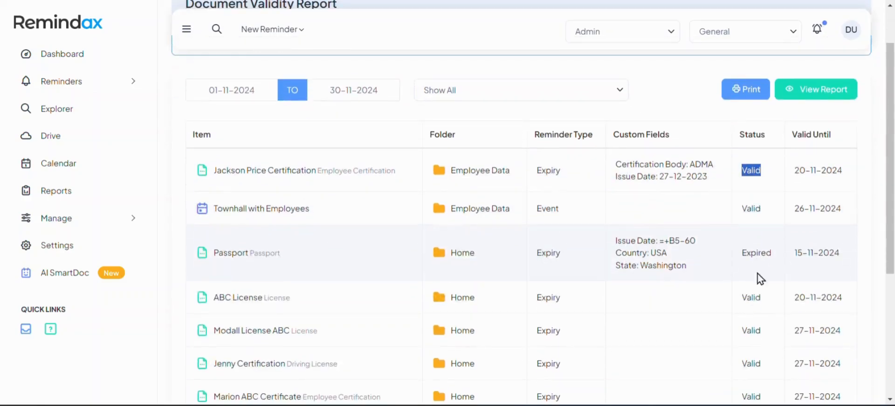
pyautogui.scroll(5, 745, 256)
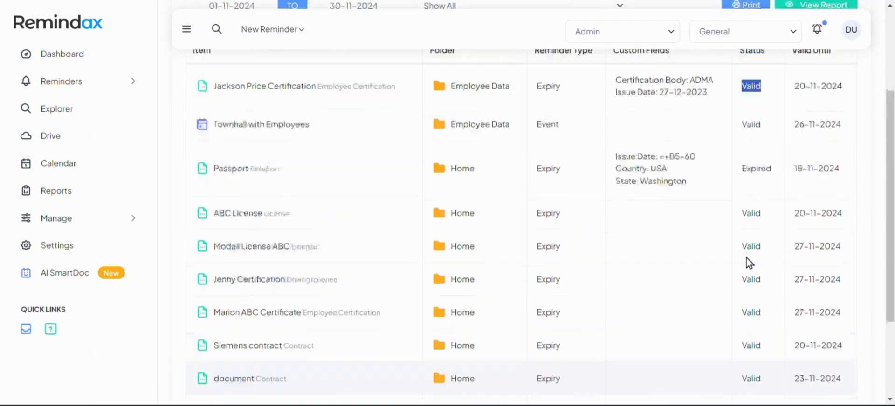
pyautogui.click(271, 145)
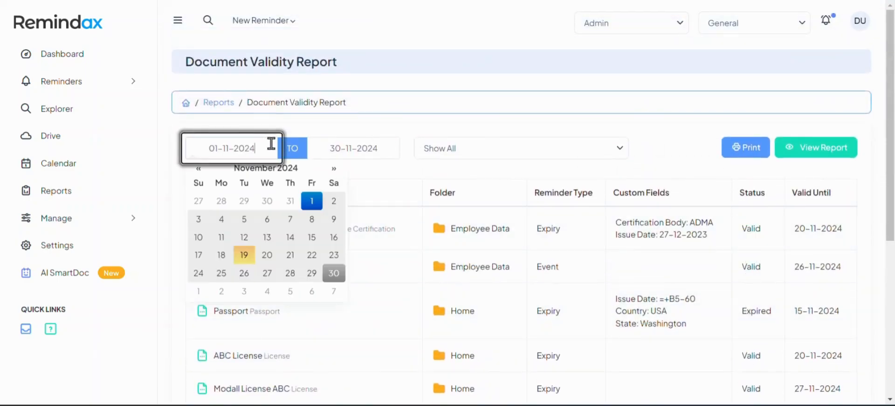
pyautogui.click(410, 134)
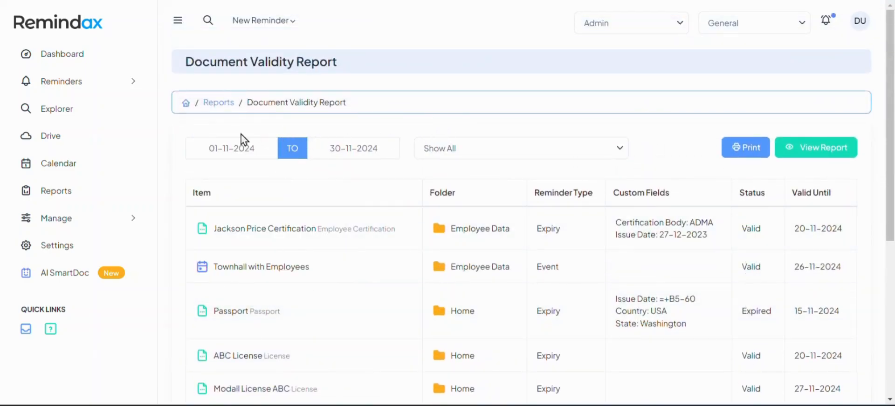
pyautogui.click(100, 189)
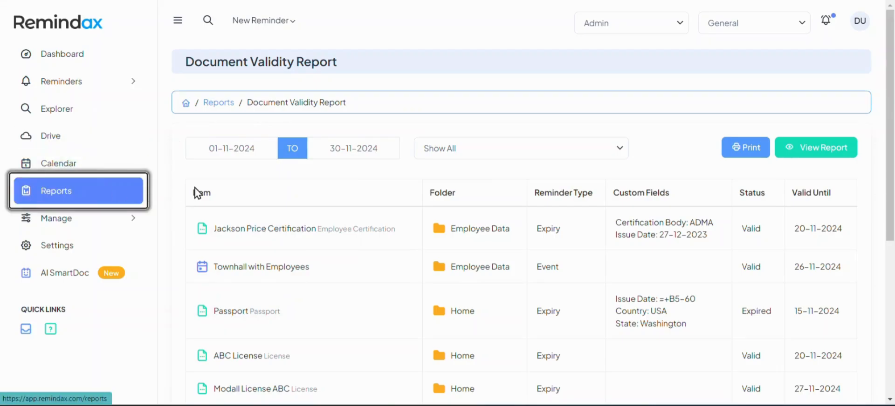
# Open the Activity Report showing three renewal comments from 12 to 19 November 2024.
pyautogui.scroll(-3, 304, 219)
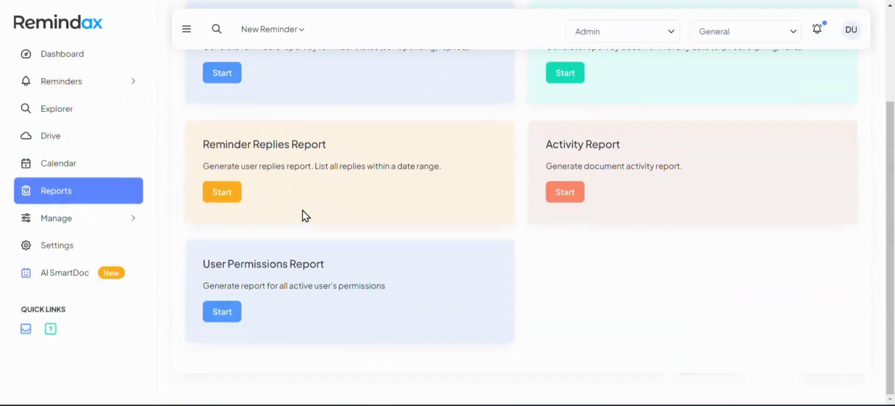
pyautogui.moveTo(208, 148); pyautogui.dragTo(308, 148)
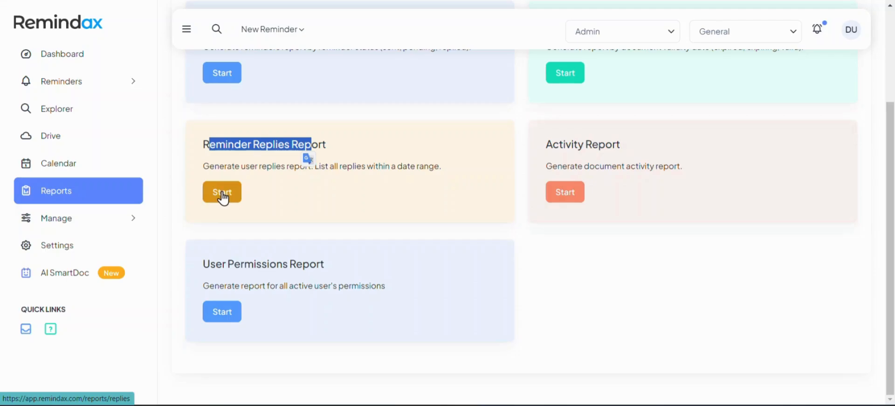
pyautogui.click(230, 159)
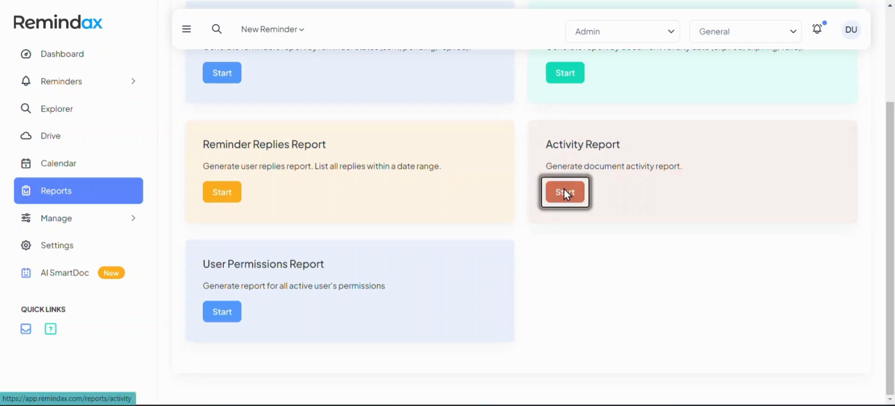
pyautogui.click(547, 188)
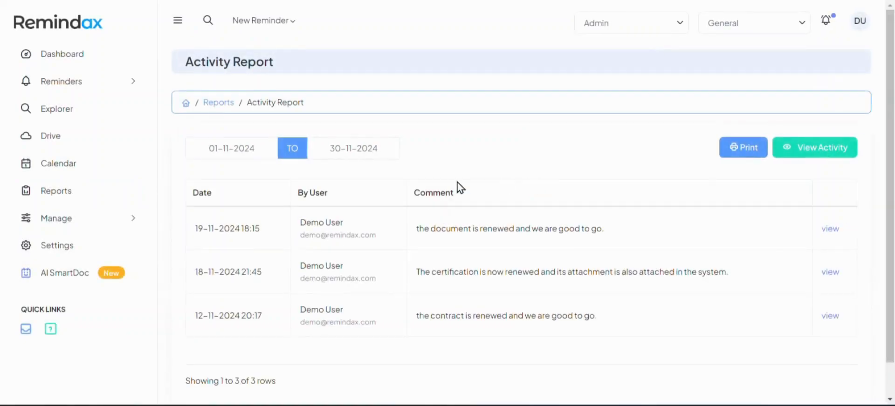
pyautogui.click(258, 153)
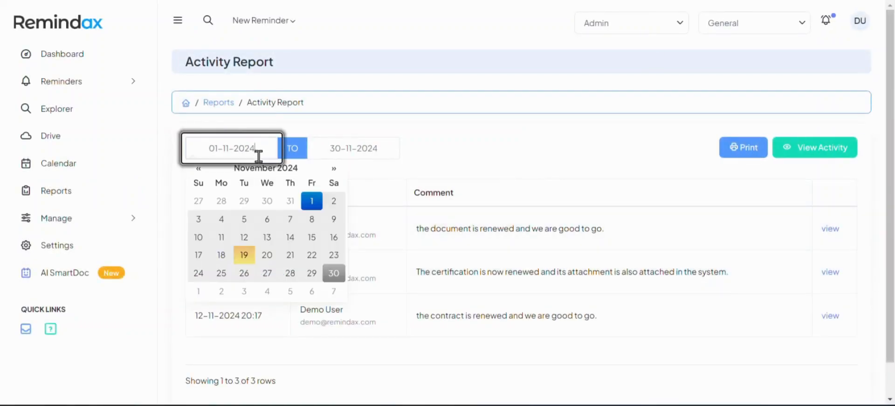
pyautogui.click(453, 301)
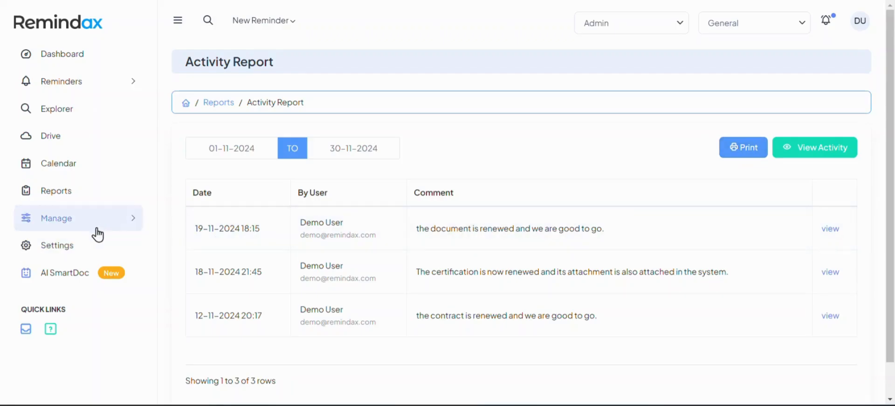
pyautogui.click(79, 201)
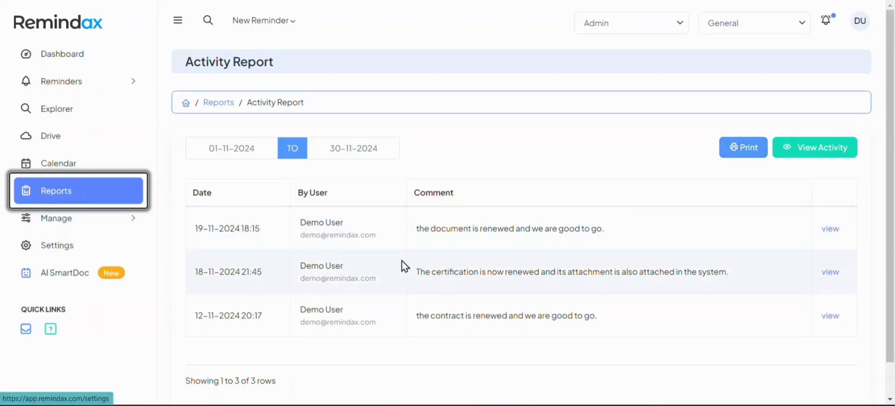
# Open the User Permissions Report and locate the user's entry.
pyautogui.scroll(-3, 412, 267)
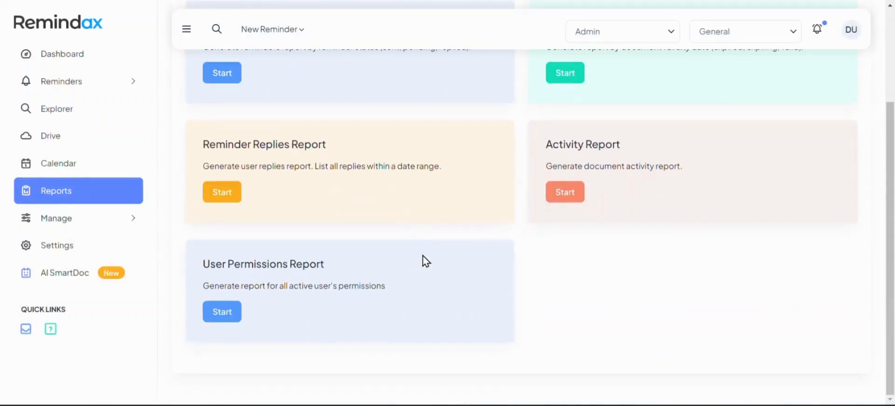
pyautogui.click(221, 315)
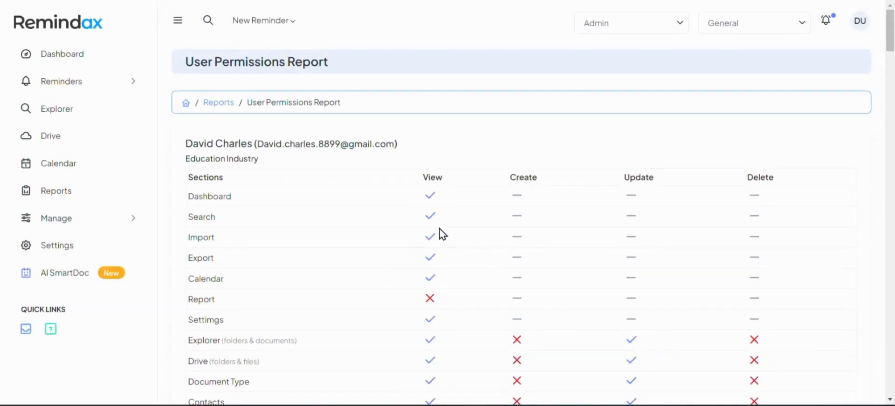
pyautogui.moveTo(200, 146); pyautogui.dragTo(231, 145)
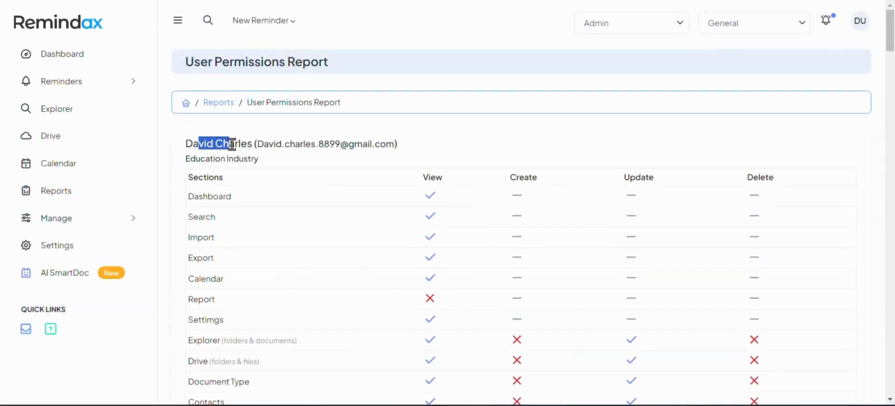
pyautogui.scroll(-4, 350, 195)
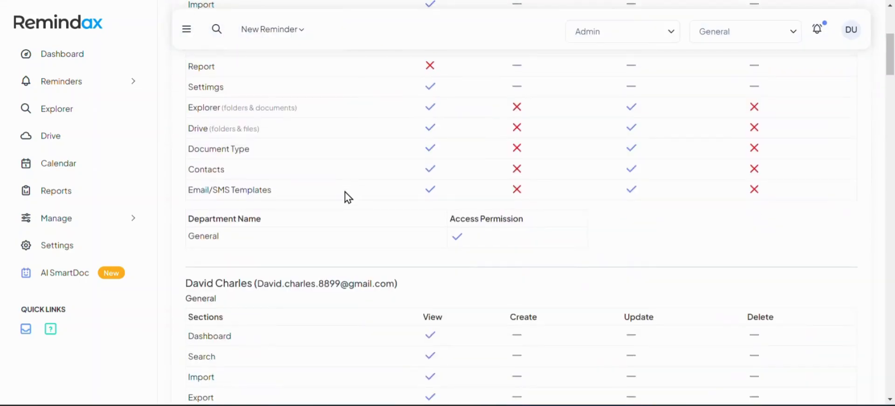
pyautogui.scroll(3, 348, 197)
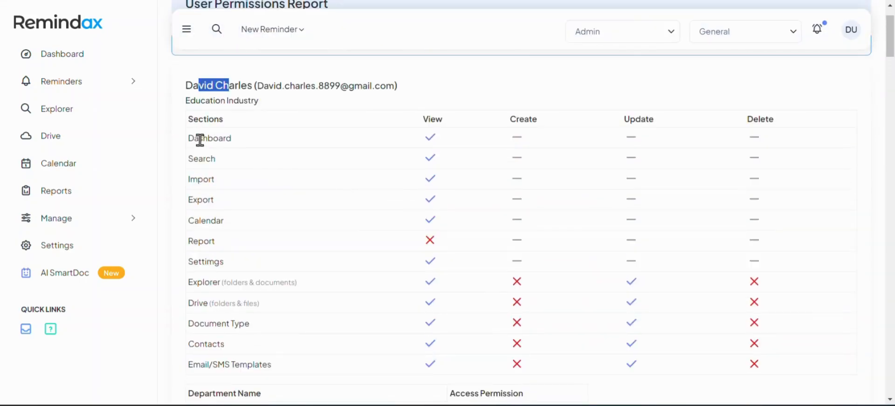
# Review the Dashboard View rights and the Education Industry department access table.
pyautogui.moveTo(187, 138); pyautogui.dragTo(388, 139)
pyautogui.moveTo(419, 117); pyautogui.dragTo(448, 123)
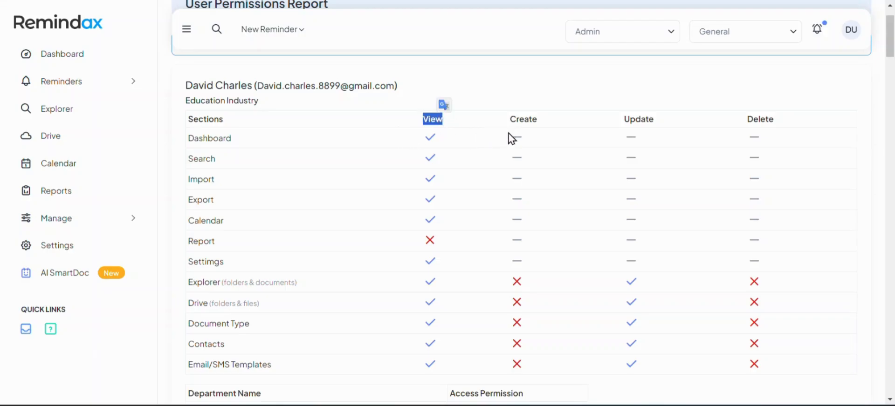
pyautogui.scroll(-7, 505, 158)
pyautogui.scroll(8, 462, 184)
pyautogui.scroll(-2, 462, 185)
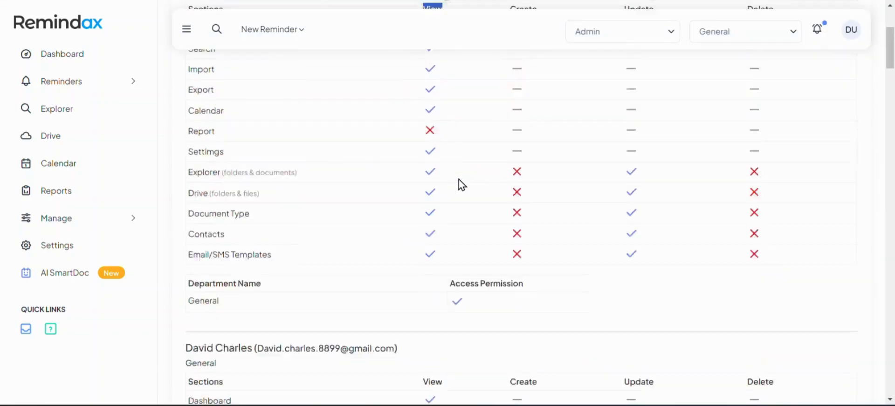
pyautogui.scroll(3, 462, 185)
pyautogui.moveTo(196, 160); pyautogui.dragTo(239, 160)
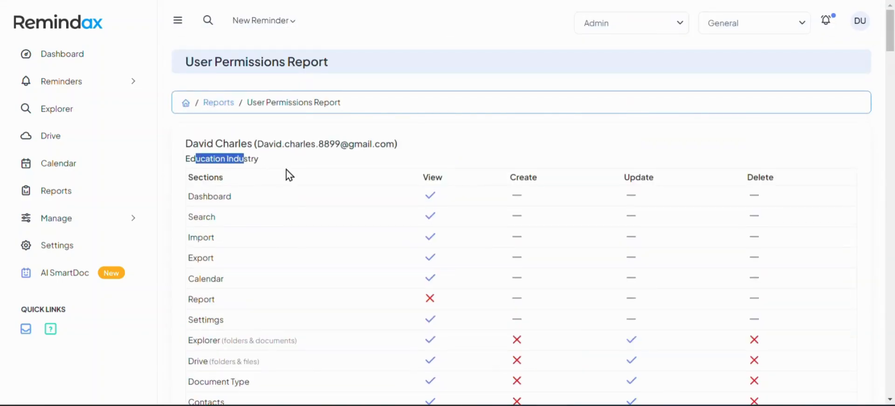
pyautogui.scroll(-3, 289, 175)
pyautogui.moveTo(233, 296); pyautogui.dragTo(256, 282)
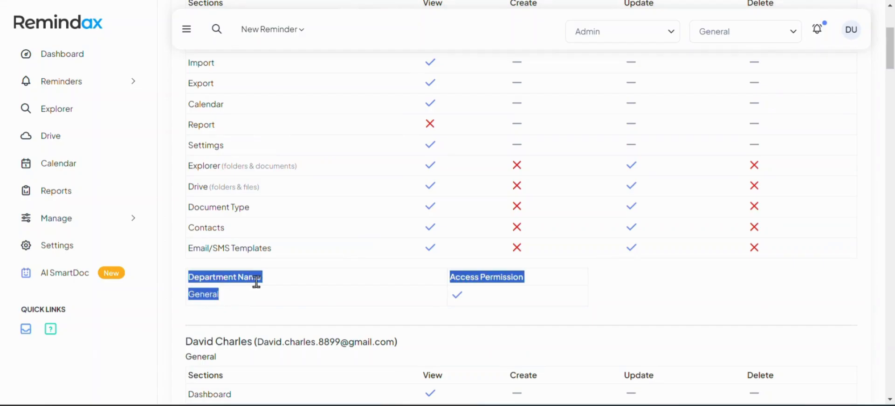
pyautogui.click(93, 224)
# Open Document Types, then select and deselect all 29 types.
pyautogui.click(93, 246)
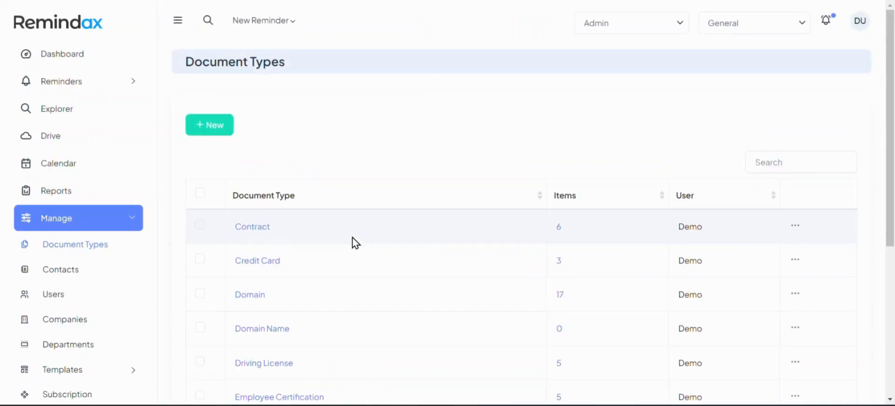
pyautogui.click(200, 193)
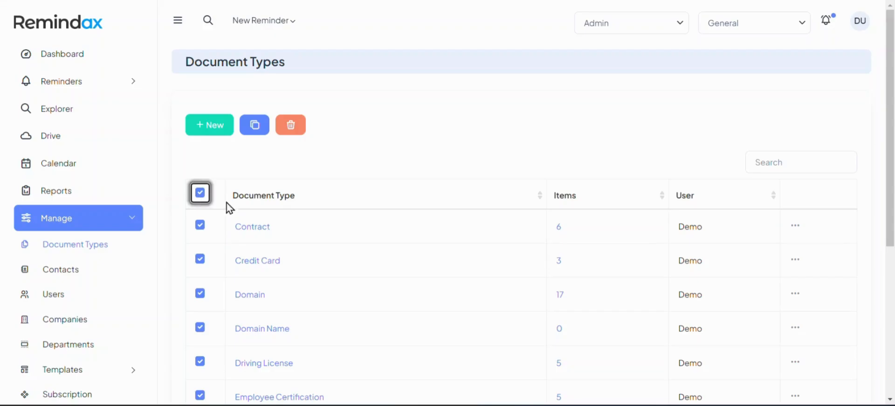
pyautogui.scroll(-5, 333, 282)
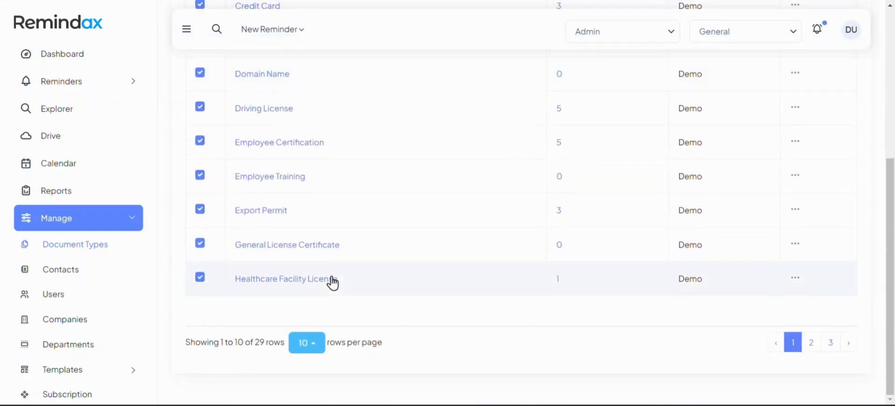
pyautogui.scroll(3, 331, 283)
pyautogui.scroll(2, 334, 281)
pyautogui.click(199, 193)
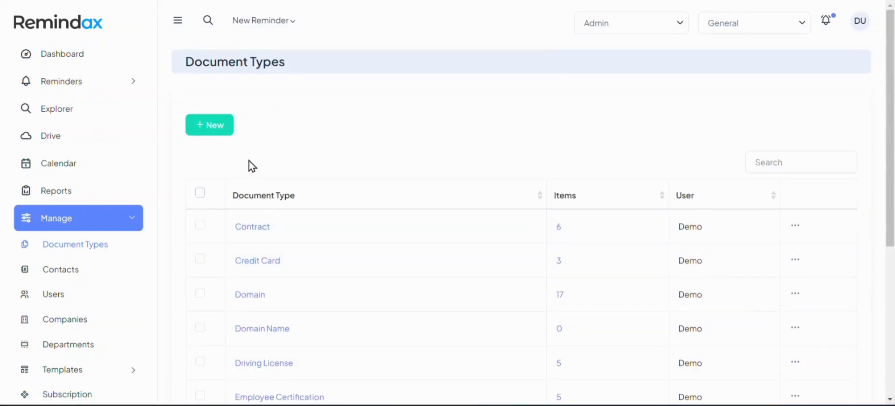
# Preview the new document type form with its suggested names, then return to the list.
pyautogui.click(214, 136)
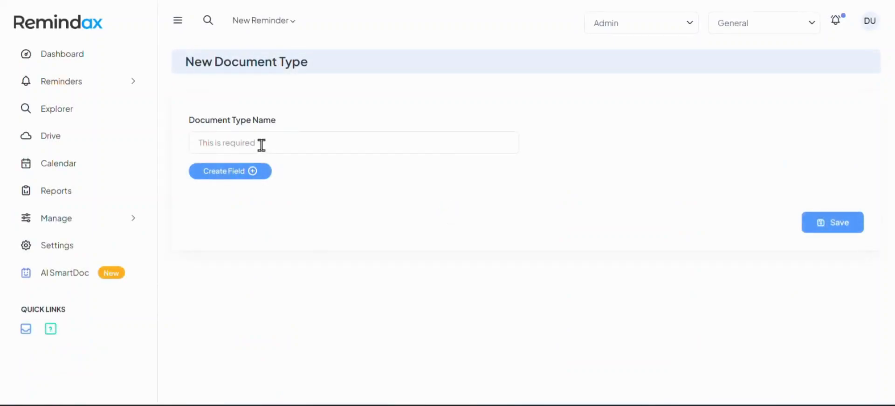
pyautogui.click(261, 145)
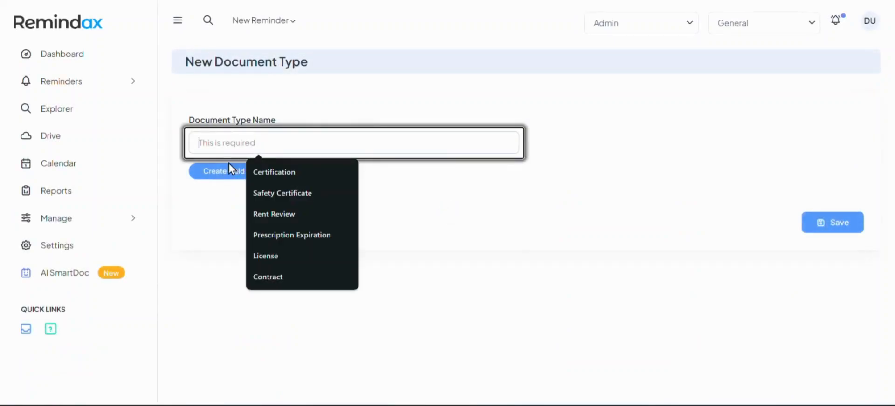
pyautogui.click(111, 215)
pyautogui.click(94, 243)
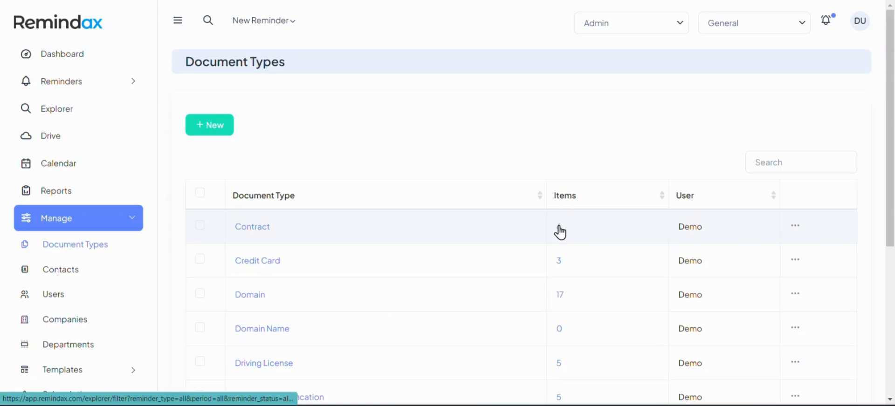
# Open Contacts and scroll the Default Group's seven contacts.
pyautogui.click(109, 282)
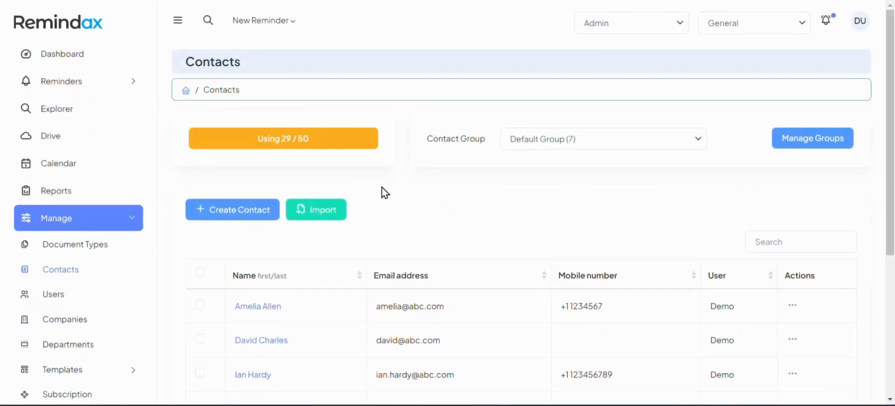
pyautogui.scroll(-4, 383, 192)
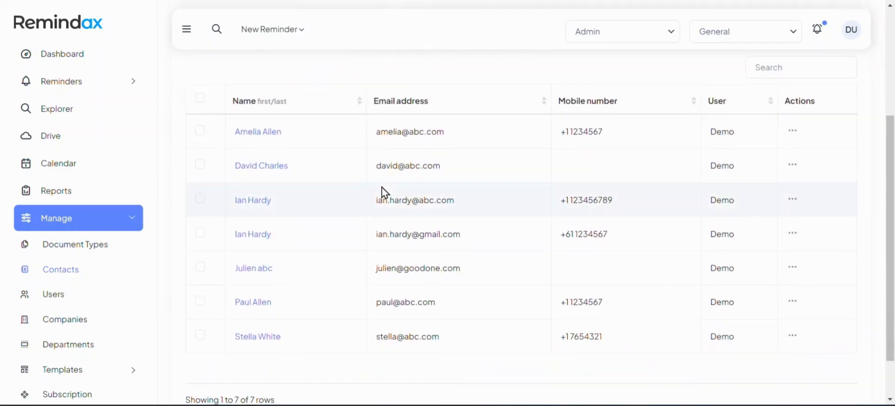
pyautogui.scroll(3, 380, 191)
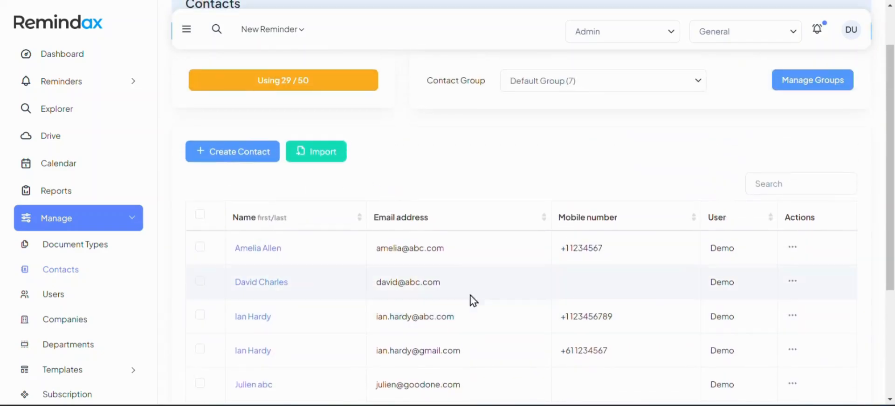
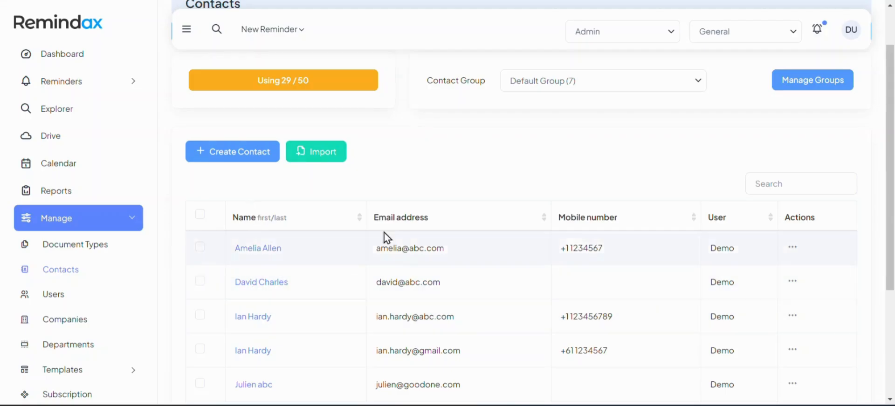
# Preview the new contact form and the contact group choices, leaving them unchanged.
pyautogui.click(253, 169)
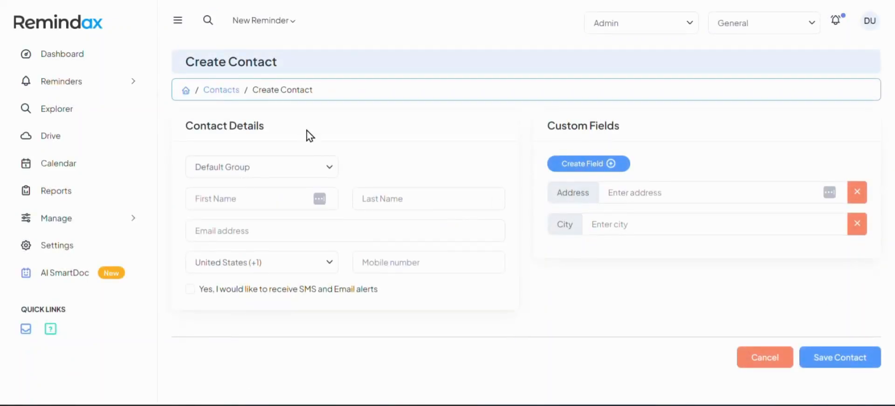
pyautogui.click(221, 90)
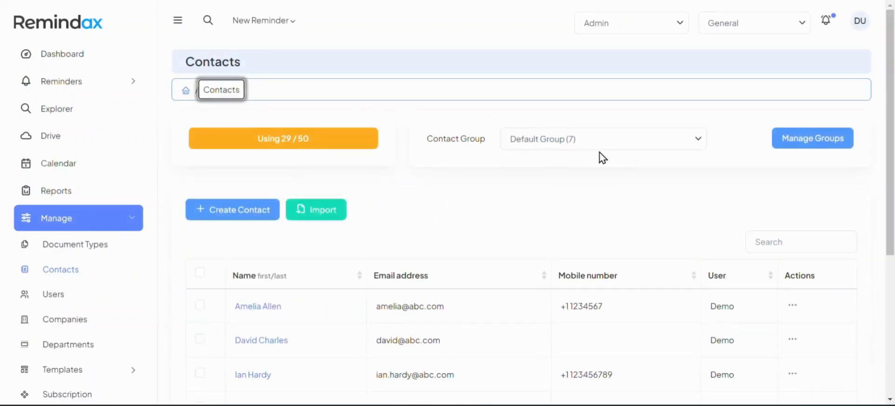
pyautogui.click(626, 145)
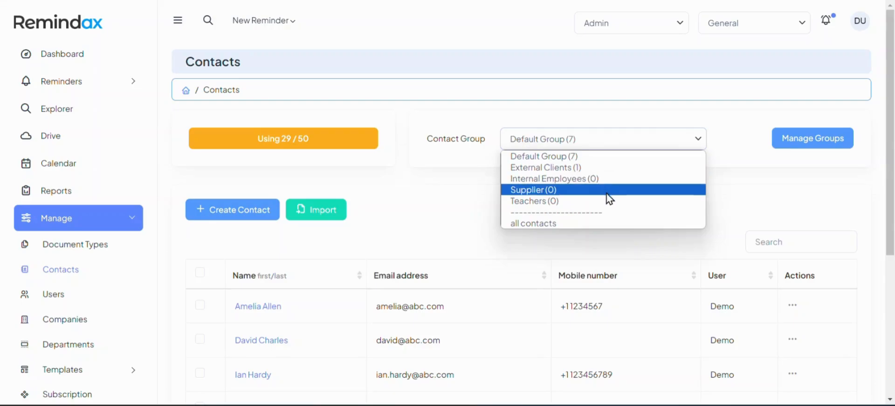
pyautogui.click(758, 194)
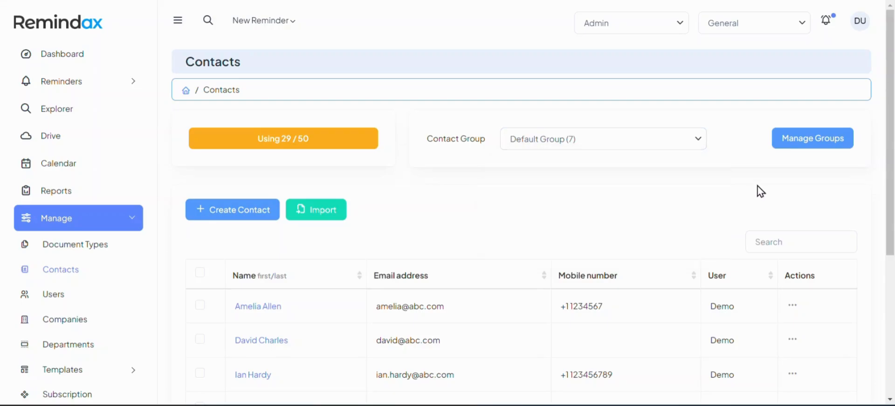
# Look over the contact groups management page, then return to the contacts list.
pyautogui.click(789, 148)
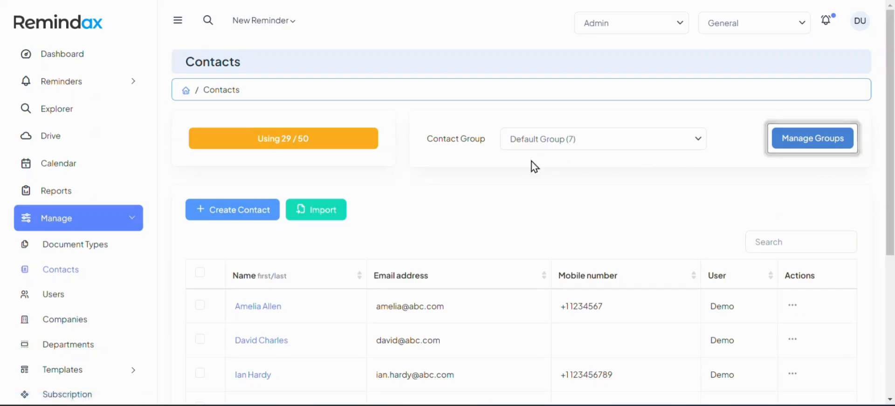
pyautogui.scroll(-2, 326, 240)
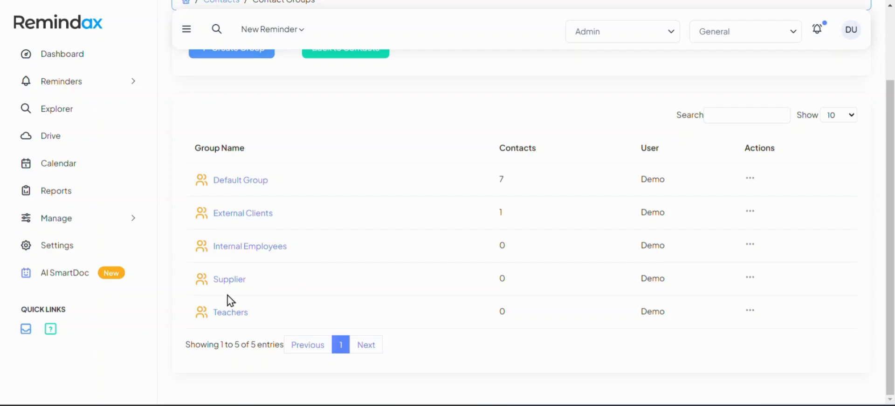
pyautogui.scroll(2, 380, 209)
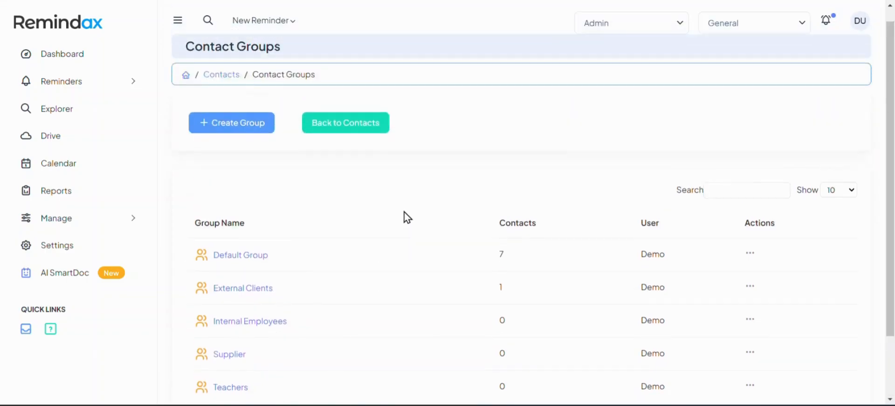
pyautogui.click(344, 142)
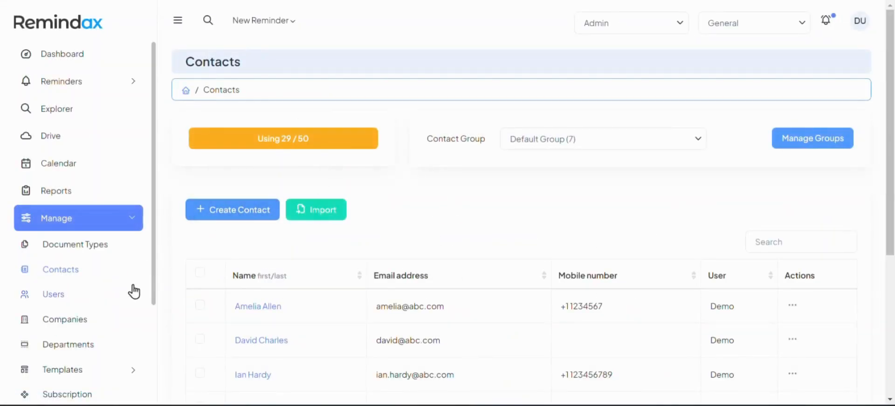
# Open Users and bring up the actions menu for the last Editor user.
pyautogui.click(61, 298)
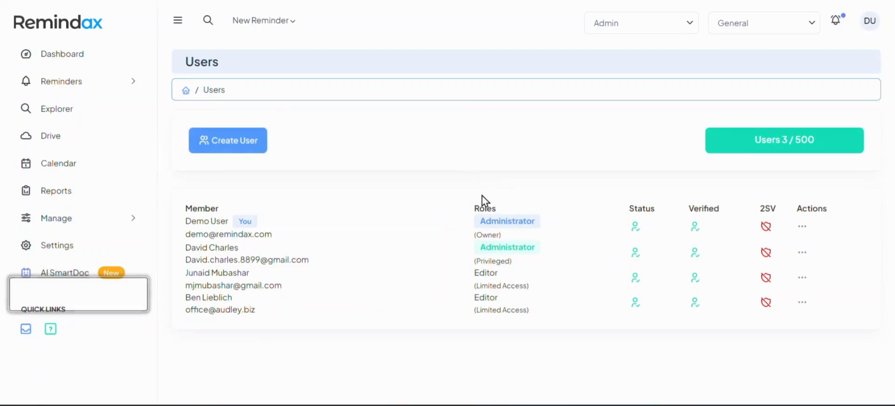
pyautogui.scroll(-2, 487, 201)
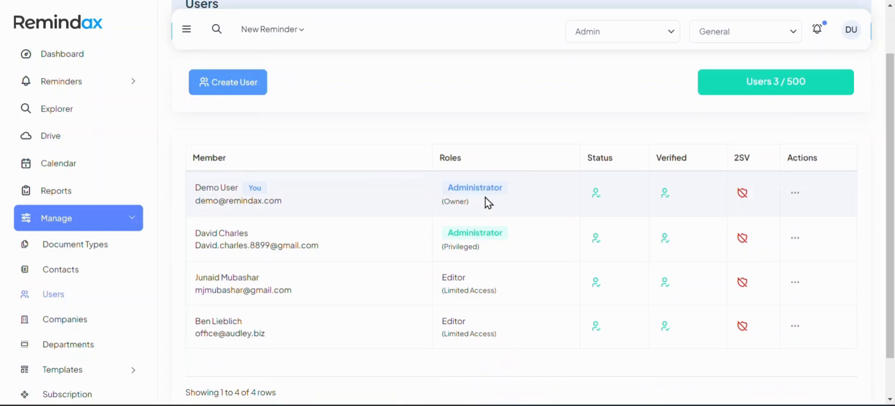
pyautogui.click(795, 328)
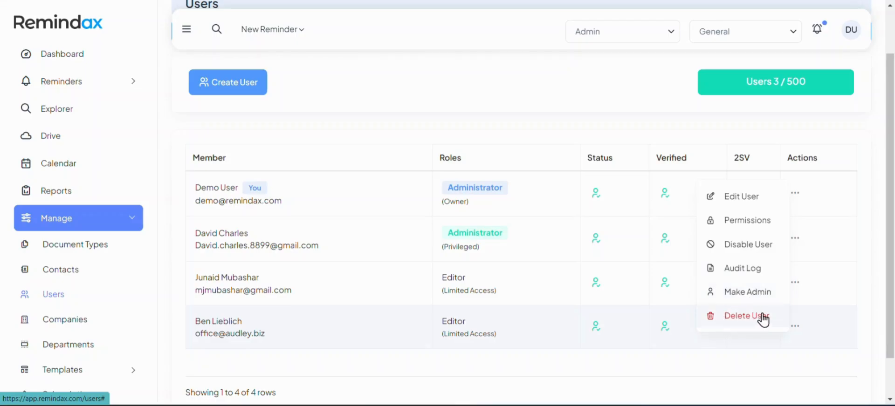
# Open the Editor user's permissions and keep General as the company.
pyautogui.click(748, 220)
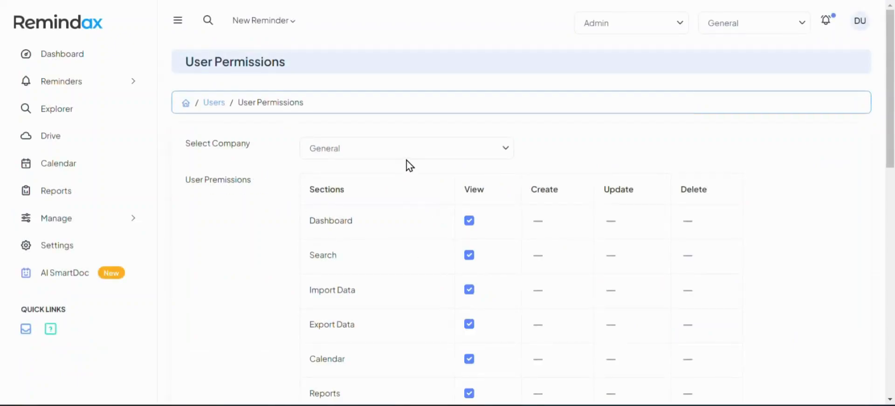
pyautogui.click(408, 154)
pyautogui.click(263, 210)
pyautogui.scroll(-3, 264, 211)
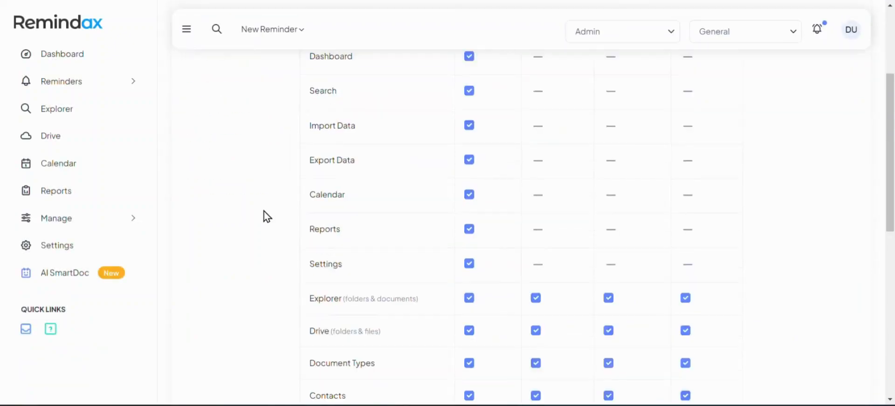
pyautogui.scroll(3, 265, 216)
pyautogui.click(402, 154)
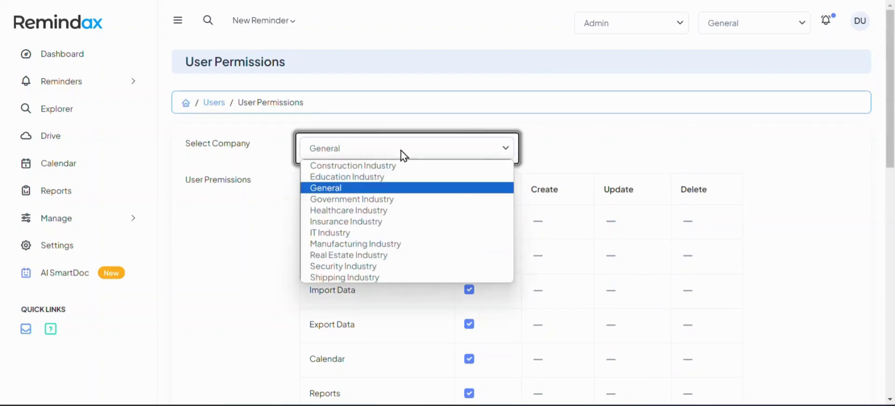
pyautogui.click(368, 189)
pyautogui.click(242, 216)
pyautogui.scroll(-10, 242, 216)
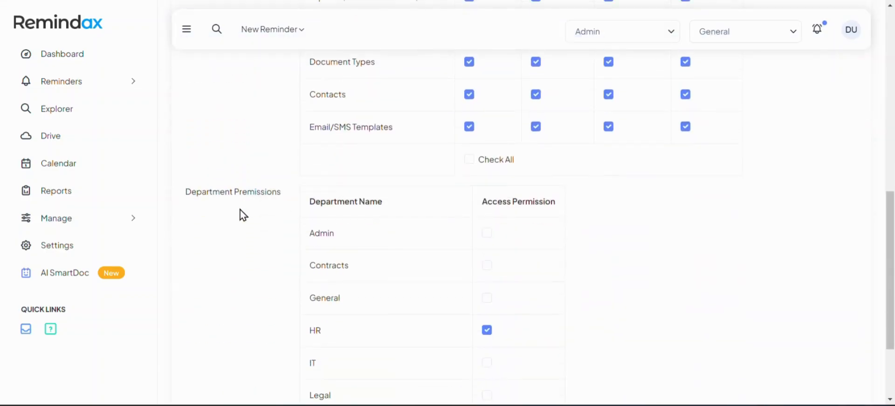
pyautogui.scroll(-3, 200, 205)
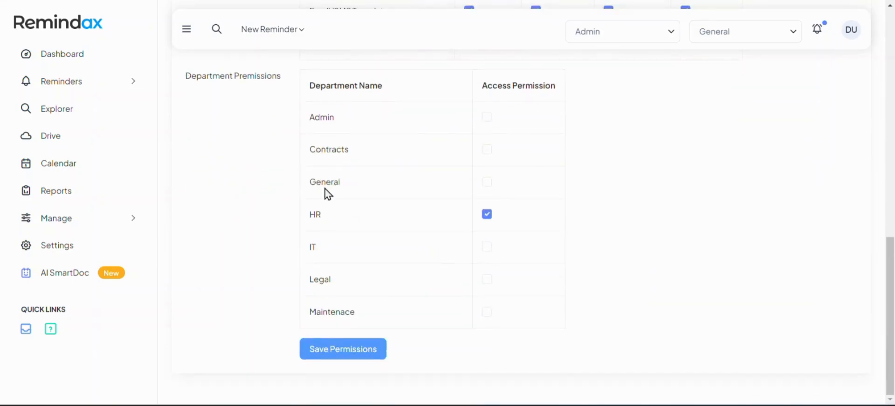
pyautogui.scroll(15, 488, 223)
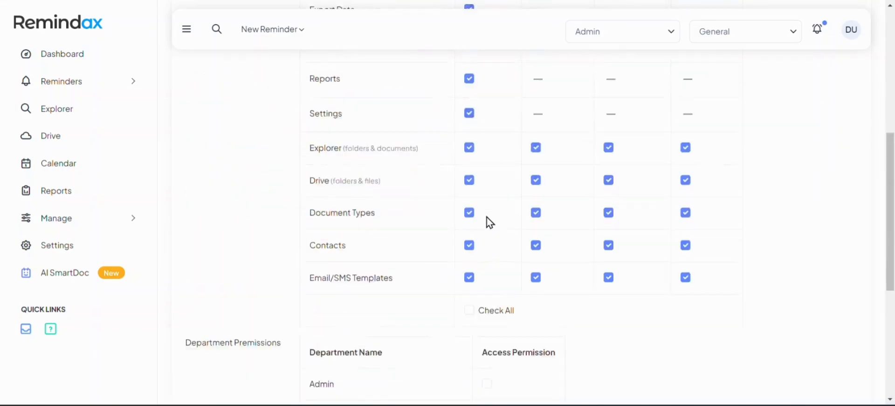
pyautogui.moveTo(461, 191); pyautogui.dragTo(545, 191)
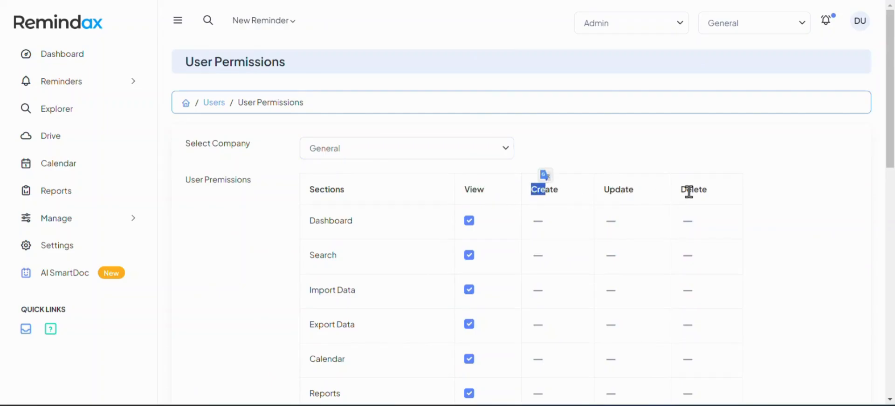
pyautogui.scroll(-8, 659, 254)
# Revoke Update and Delete rights on Explorer, Drive, Document Types, Contacts and Email/SMS Templates.
pyautogui.click(682, 247)
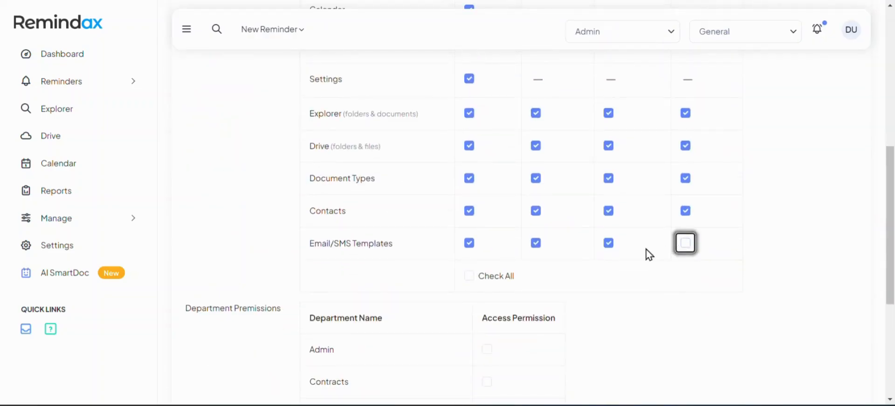
pyautogui.click(608, 247)
pyautogui.click(611, 215)
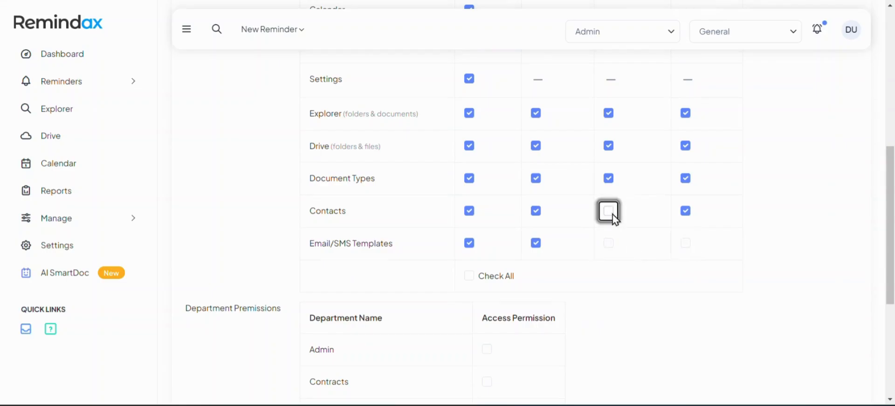
pyautogui.click(686, 212)
pyautogui.click(686, 179)
pyautogui.click(609, 180)
pyautogui.click(608, 147)
pyautogui.click(608, 114)
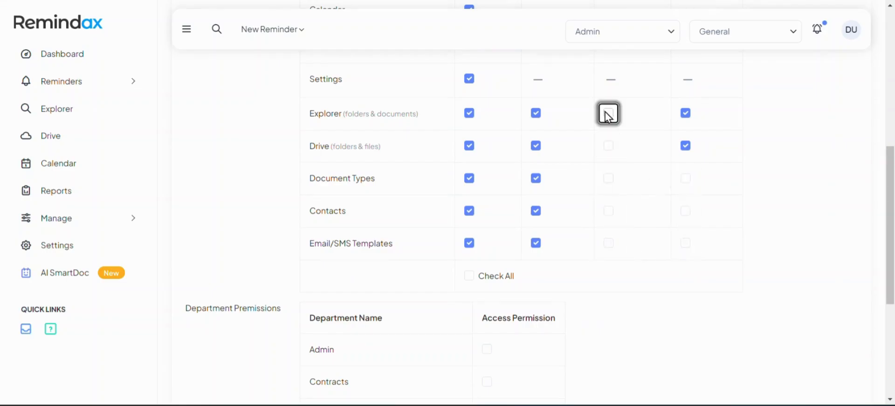
pyautogui.click(683, 115)
pyautogui.click(686, 146)
pyautogui.scroll(8, 443, 266)
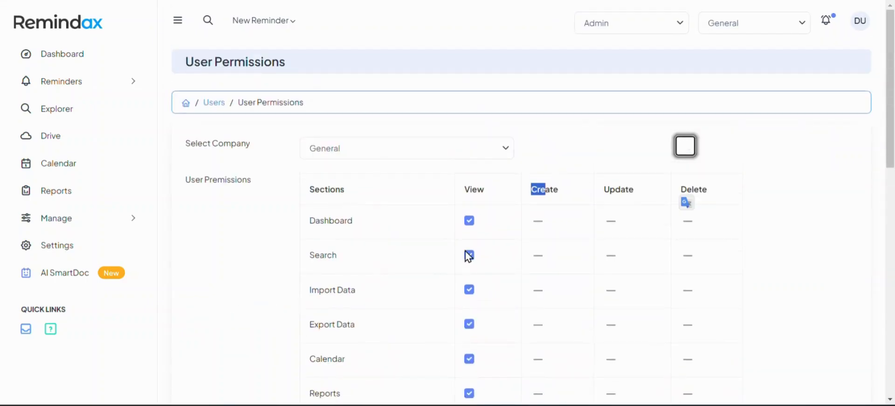
pyautogui.scroll(-8, 468, 256)
# Revoke Create rights on those same five modules and save the permissions.
pyautogui.click(536, 114)
pyautogui.click(535, 146)
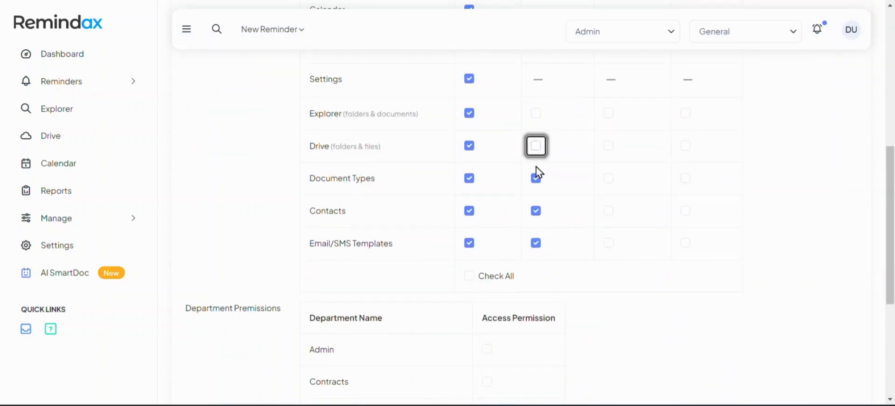
pyautogui.click(536, 178)
pyautogui.click(536, 211)
pyautogui.click(535, 242)
pyautogui.scroll(-5, 511, 256)
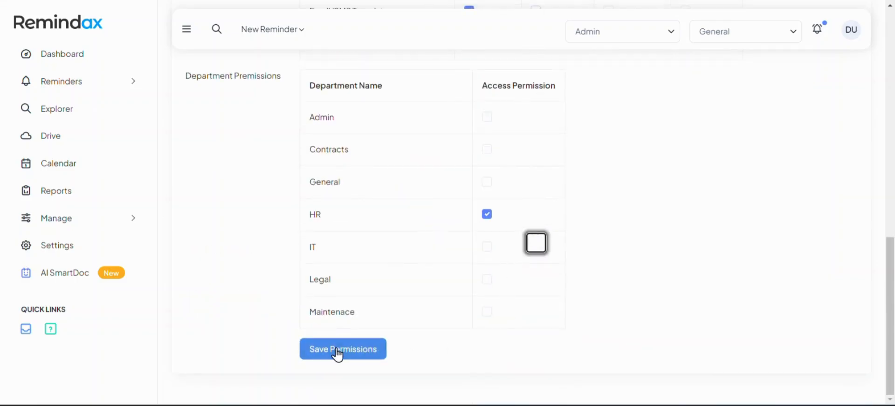
pyautogui.click(338, 354)
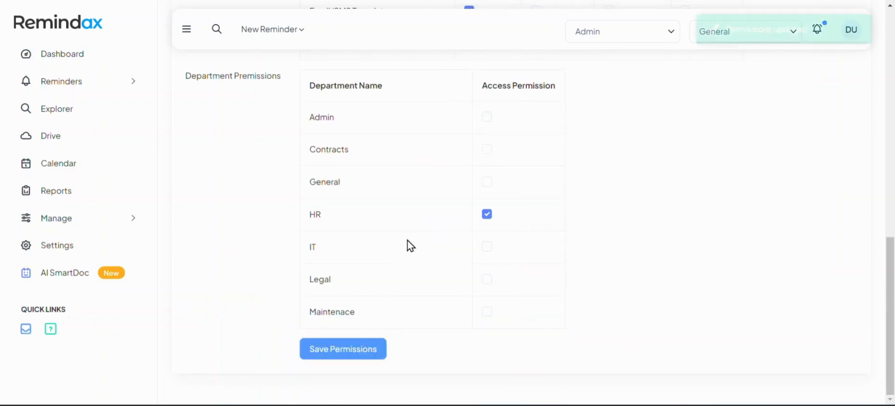
# Open Companies and scroll through the 11 companies' item, contact and drive limits and usage.
pyautogui.scroll(-3, 410, 246)
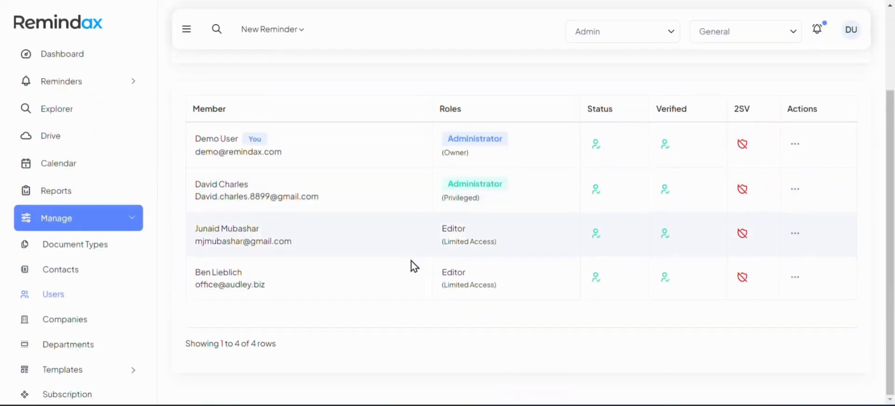
pyautogui.moveTo(438, 282); pyautogui.dragTo(512, 280)
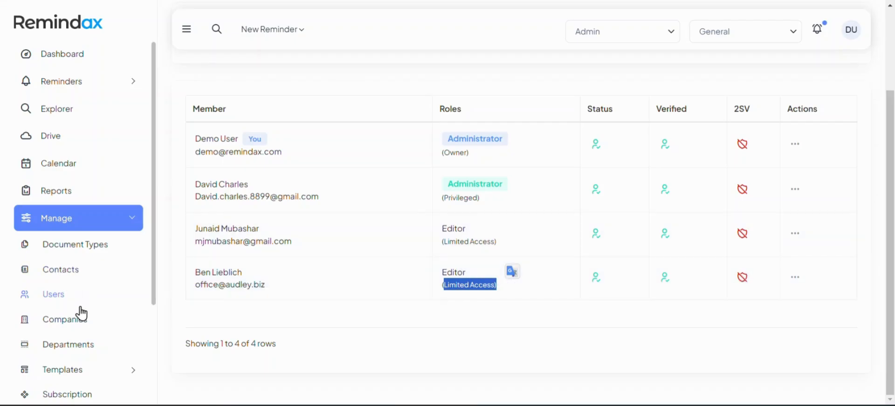
pyautogui.click(64, 321)
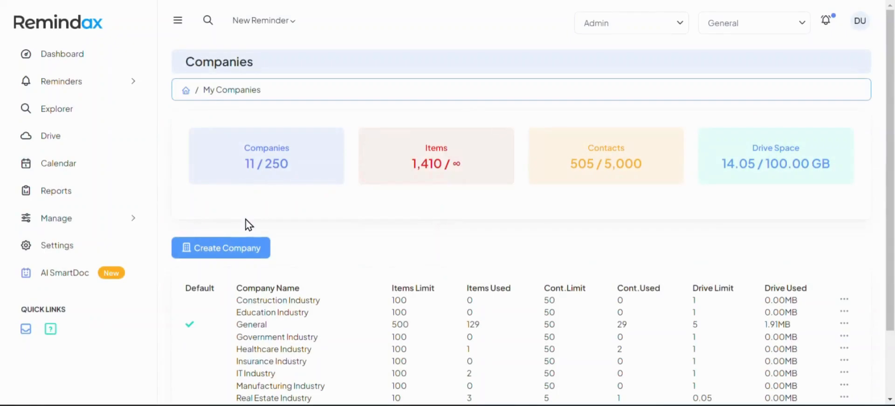
pyautogui.scroll(-4, 248, 225)
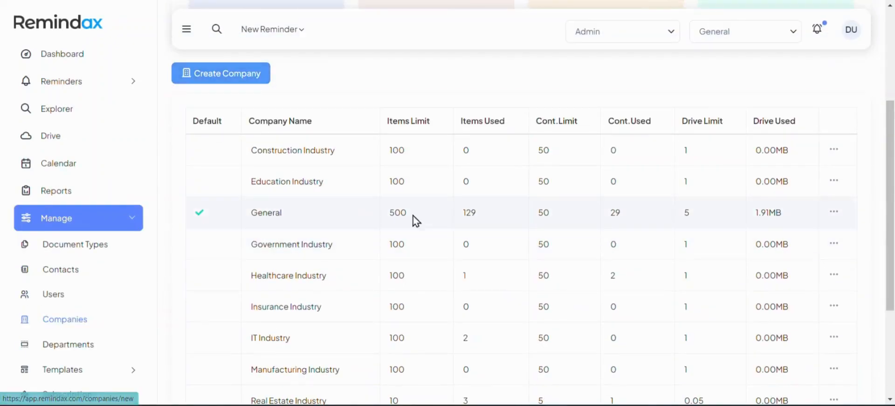
pyautogui.moveTo(386, 121); pyautogui.dragTo(558, 120)
pyautogui.scroll(3, 606, 163)
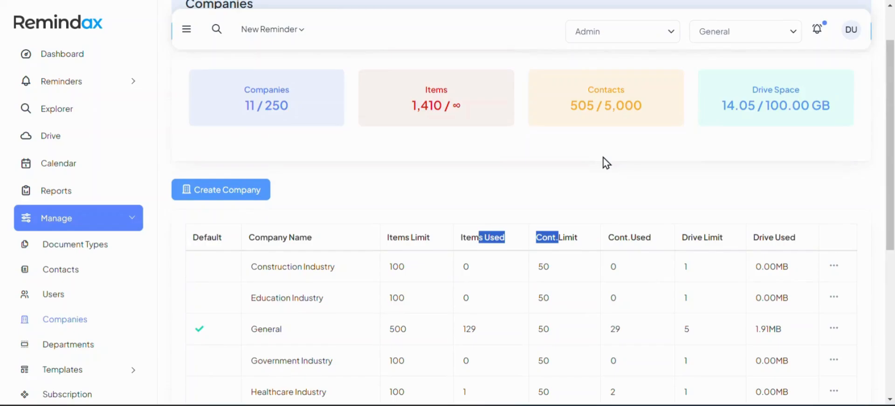
pyautogui.scroll(-3, 424, 200)
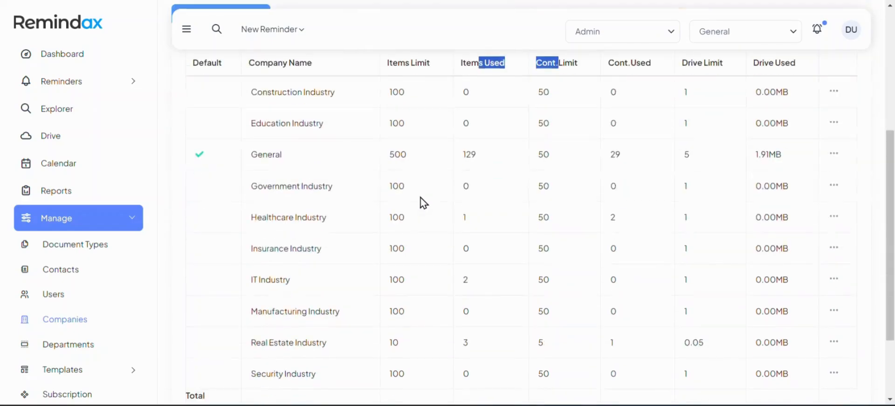
# Open Departments to list Admin, Contracts, General, HR, IT, Legal and Maintenace.
pyautogui.click(76, 350)
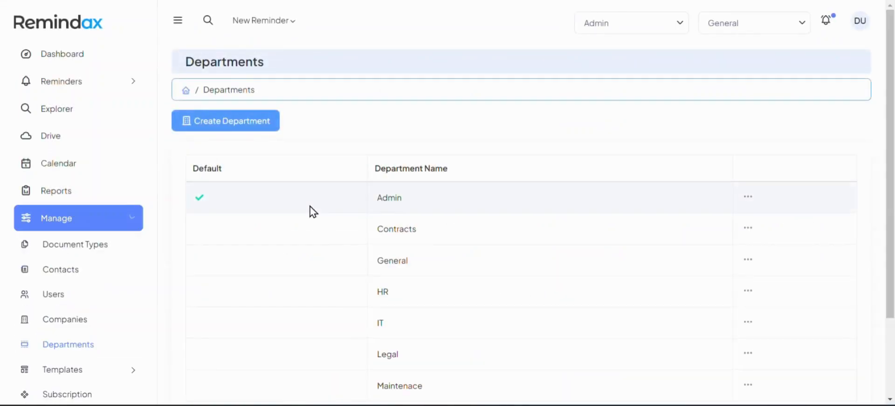
pyautogui.scroll(-3, 120, 270)
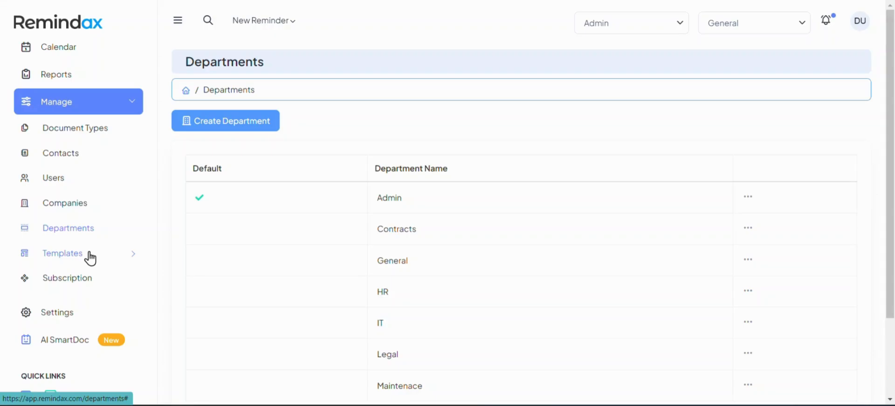
# Go to Email templates and start a new template prefilled with sender Remindax and the Expiration Reminder layout.
pyautogui.click(90, 258)
pyautogui.click(78, 282)
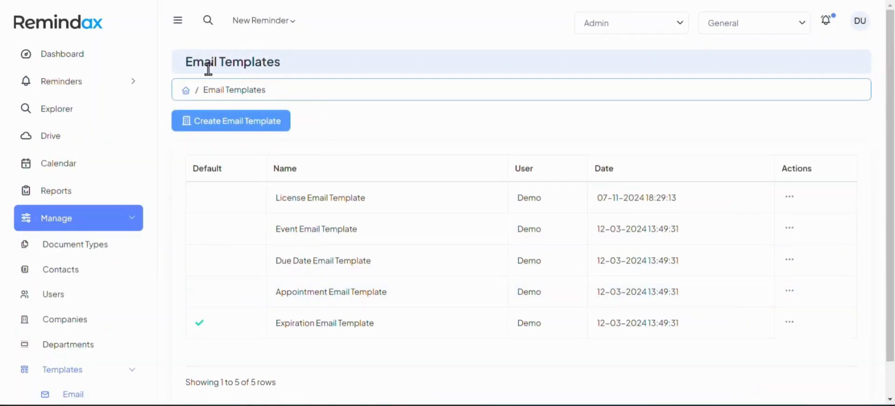
pyautogui.moveTo(209, 69); pyautogui.dragTo(267, 61)
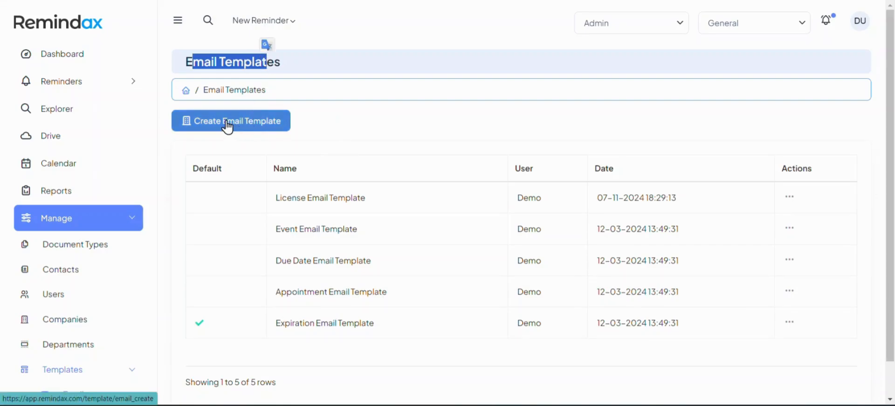
pyautogui.click(797, 325)
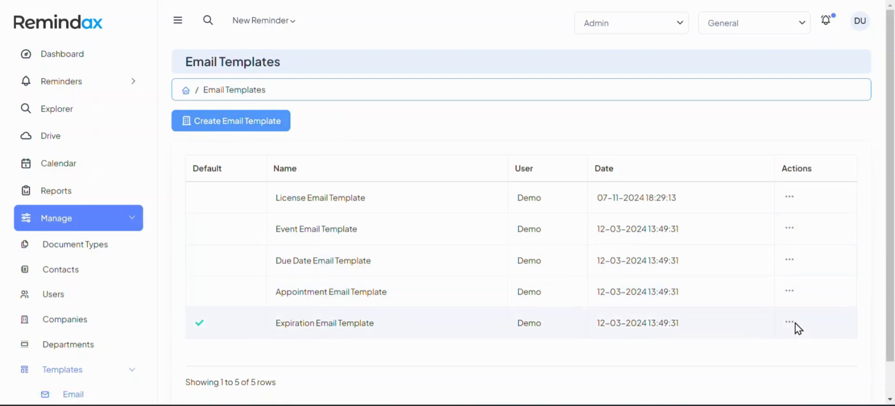
pyautogui.click(272, 127)
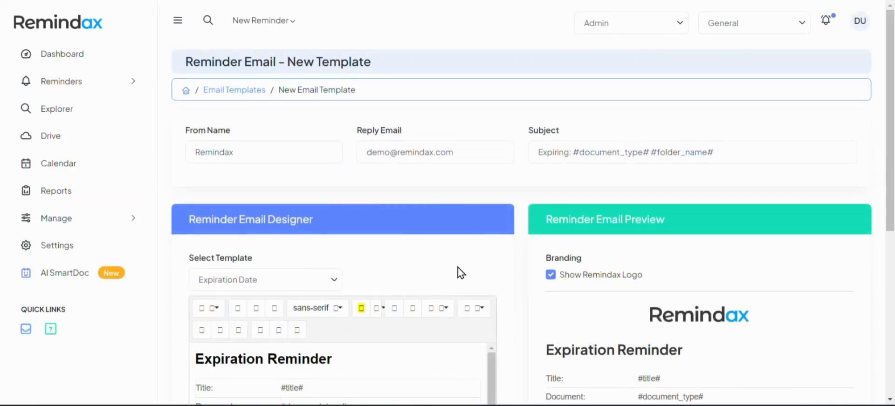
pyautogui.click(274, 152)
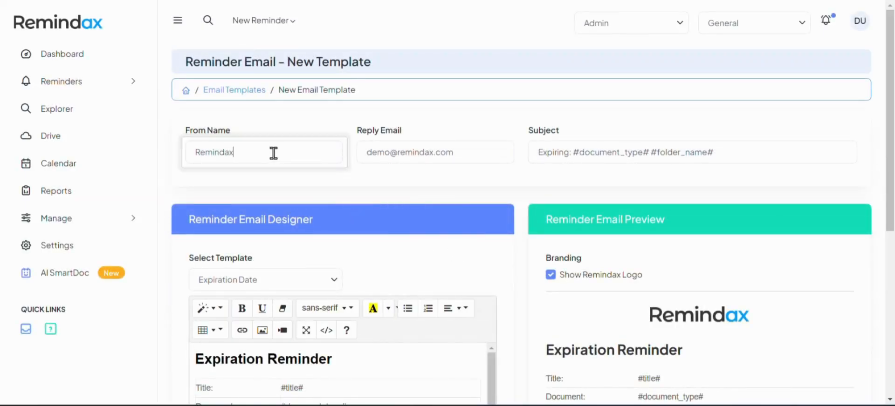
pyautogui.click(169, 151)
pyautogui.scroll(-5, 168, 152)
# Change the sender name to Amazon and overwrite the reply e-mail with the new company address.
pyautogui.scroll(3, 170, 156)
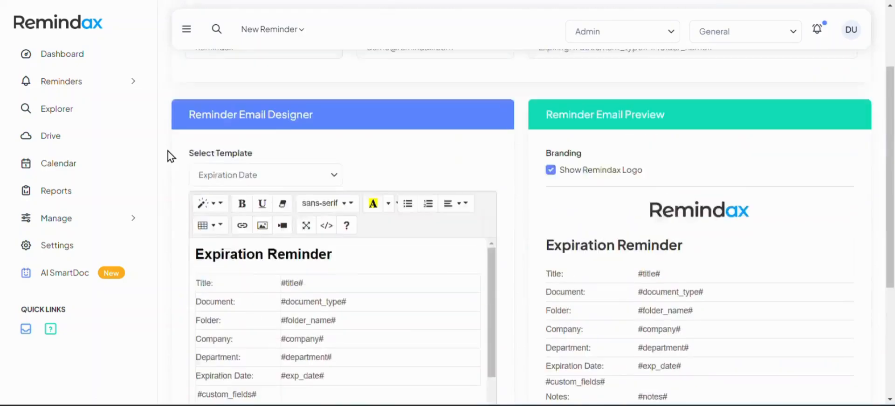
pyautogui.scroll(1, 169, 157)
pyautogui.scroll(1, 169, 156)
pyautogui.click(226, 153)
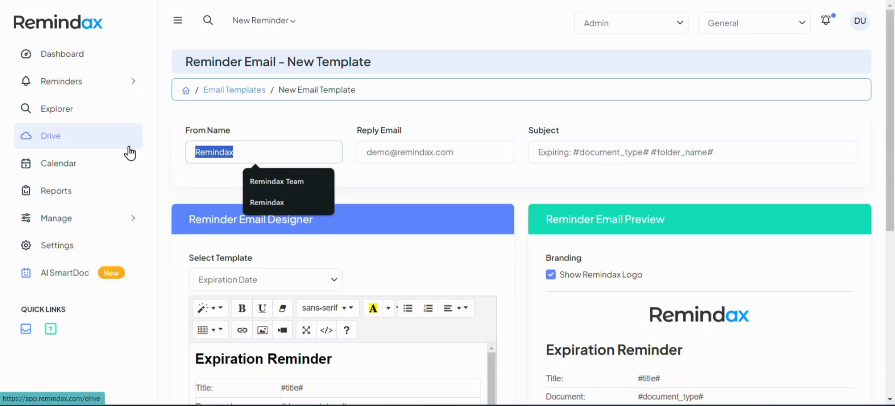
pyautogui.write('Amazon')
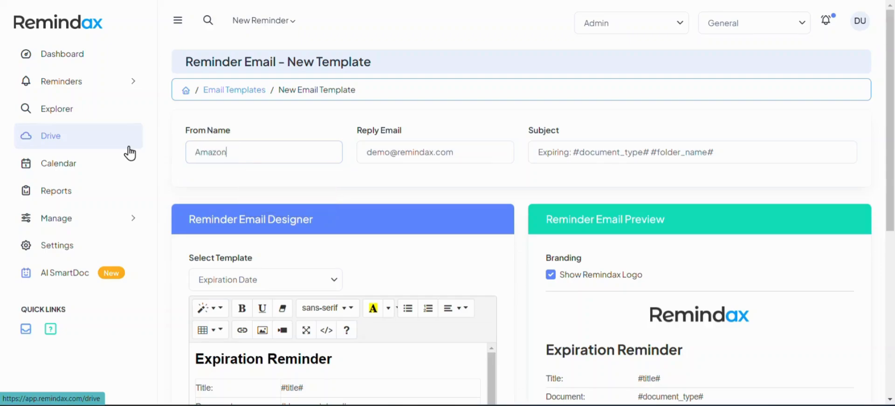
pyautogui.doubleClick(391, 152)
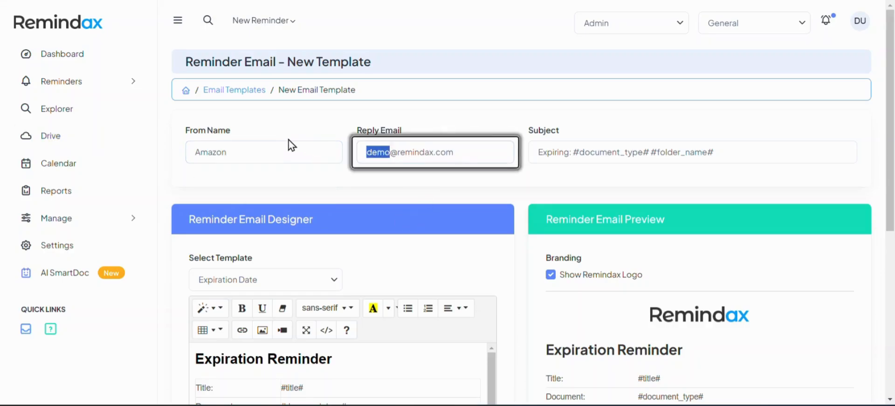
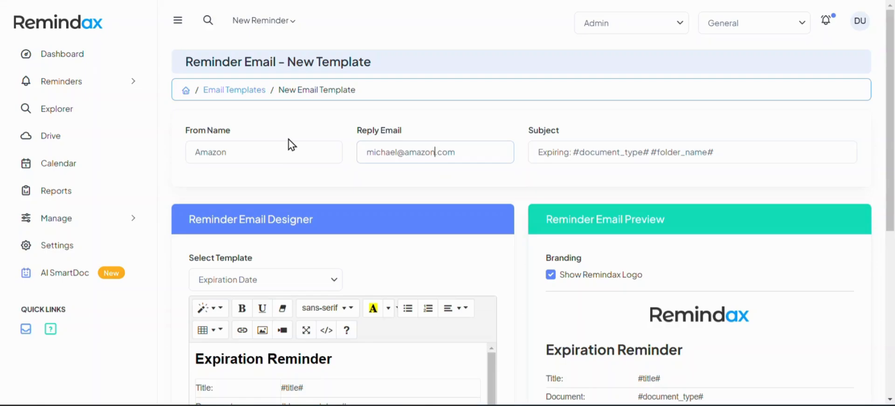
pyautogui.moveTo(290, 149); pyautogui.dragTo(194, 147)
pyautogui.click(274, 159)
pyautogui.click(575, 154)
# Replace #folder_name# at the end of the subject with 'on #exp_date#'.
pyautogui.scroll(-5, 498, 254)
pyautogui.scroll(-2, 499, 254)
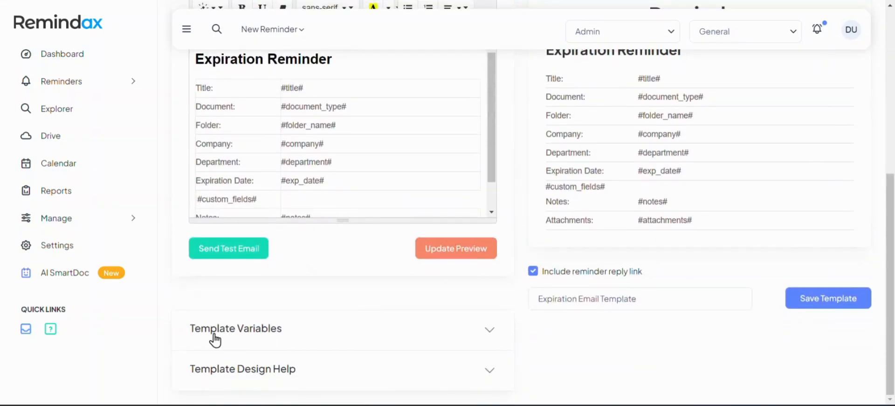
pyautogui.click(270, 326)
pyautogui.scroll(-7, 270, 326)
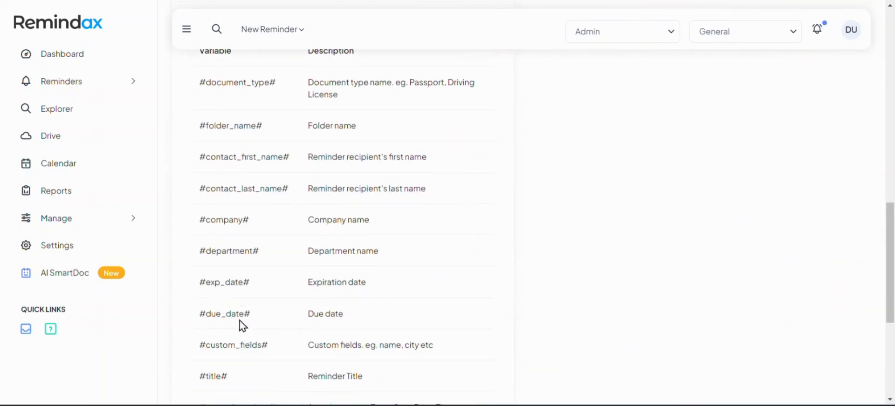
pyautogui.moveTo(271, 283); pyautogui.dragTo(190, 279)
pyautogui.scroll(10, 571, 282)
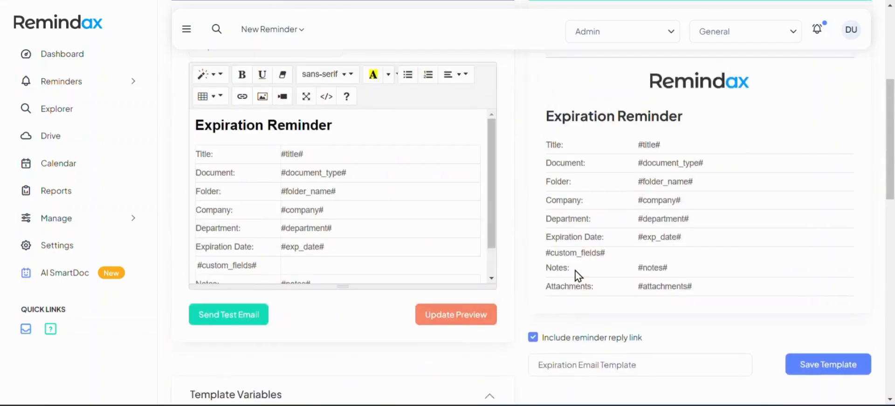
pyautogui.click(758, 158)
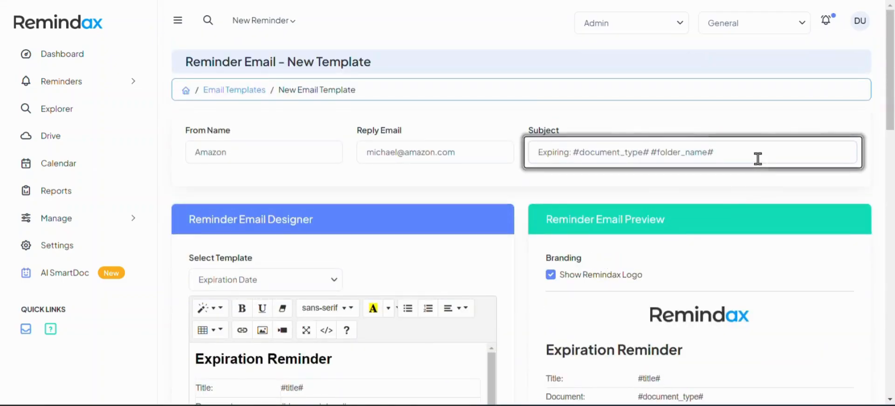
pyautogui.hotkey('shift', 'Left')
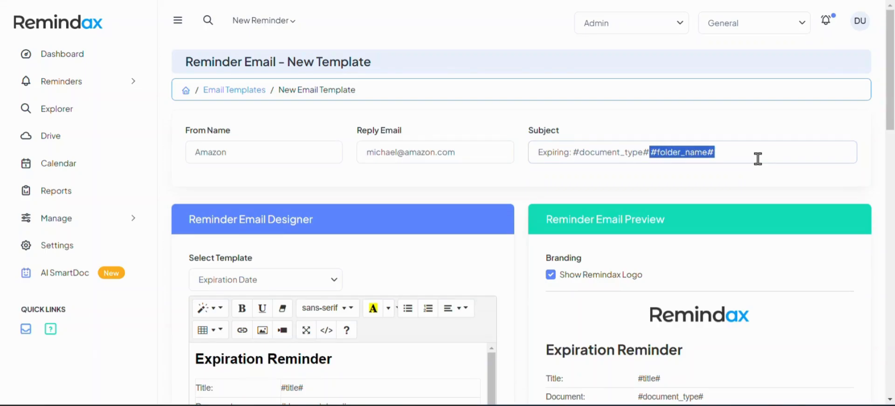
pyautogui.press('BackSpace')
pyautogui.write('on #exp_date#')
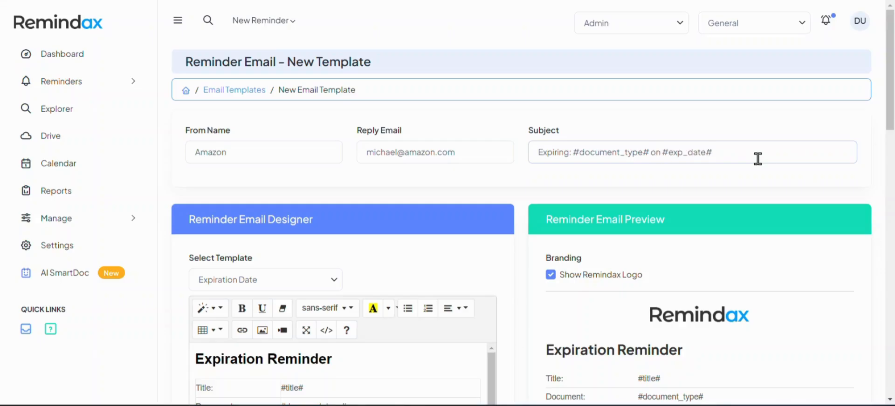
# Delete the #custom_fields#, Notes, Department and Company rows from the body table.
pyautogui.scroll(-3, 313, 221)
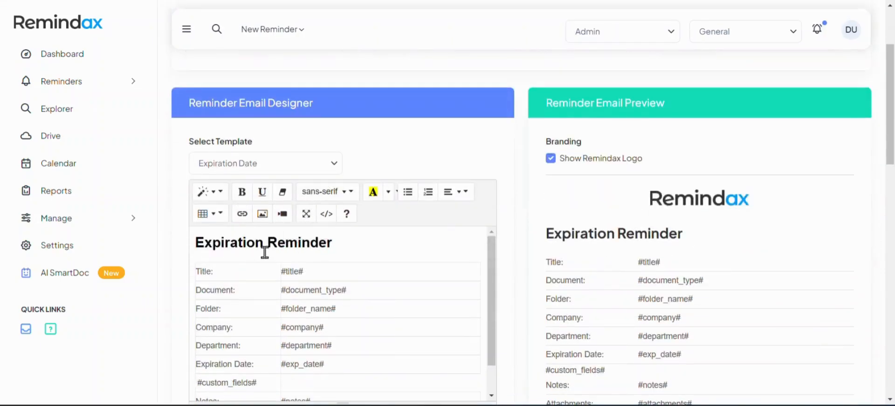
pyautogui.scroll(1, 280, 282)
pyautogui.click(447, 367)
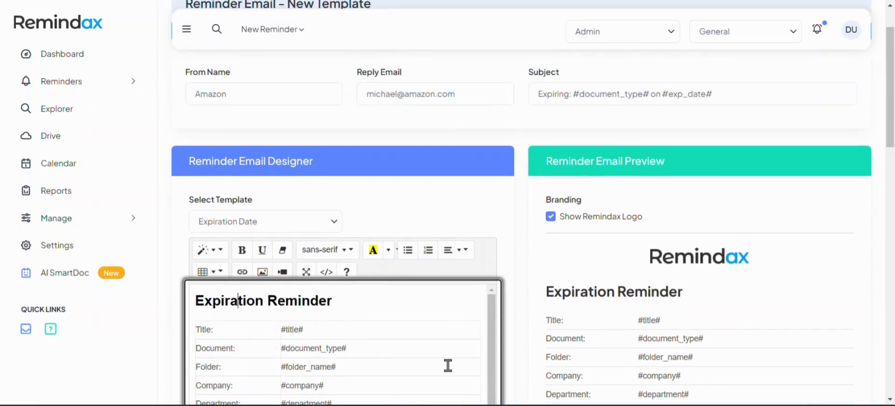
pyautogui.scroll(-1, 419, 310)
pyautogui.scroll(-2, 343, 247)
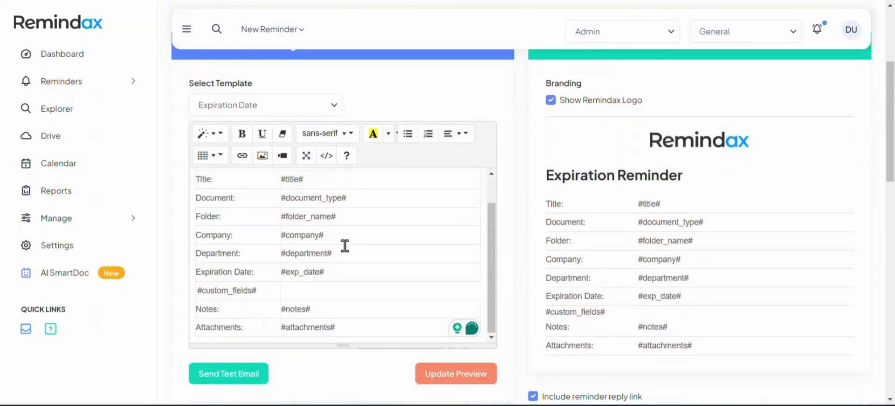
pyautogui.click(307, 289)
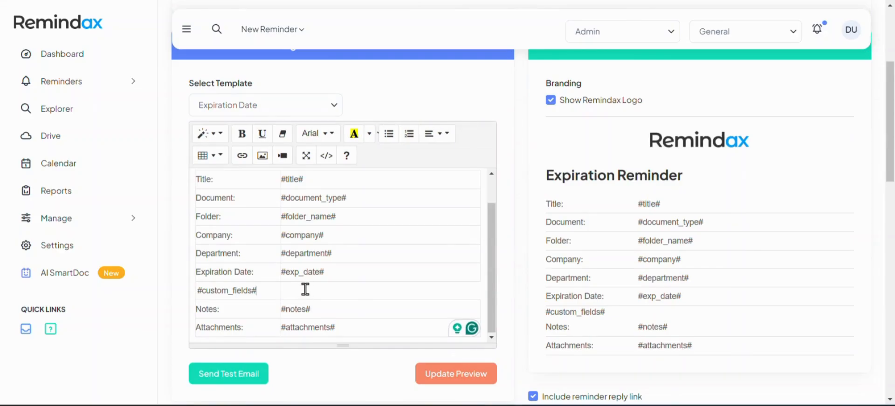
pyautogui.click(257, 291)
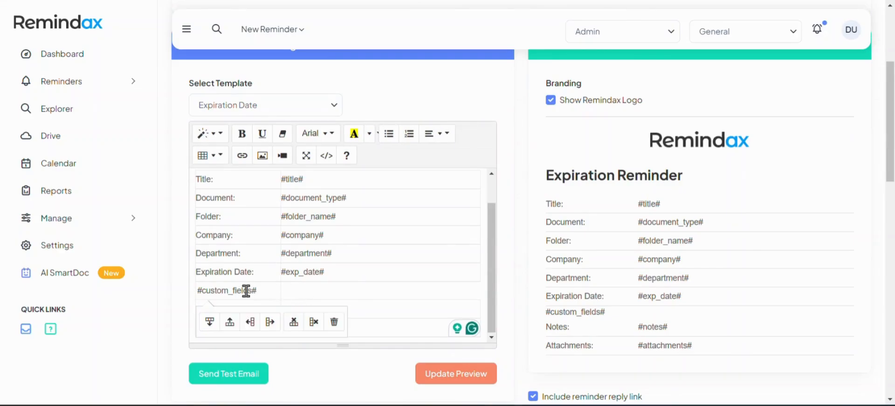
pyautogui.click(293, 326)
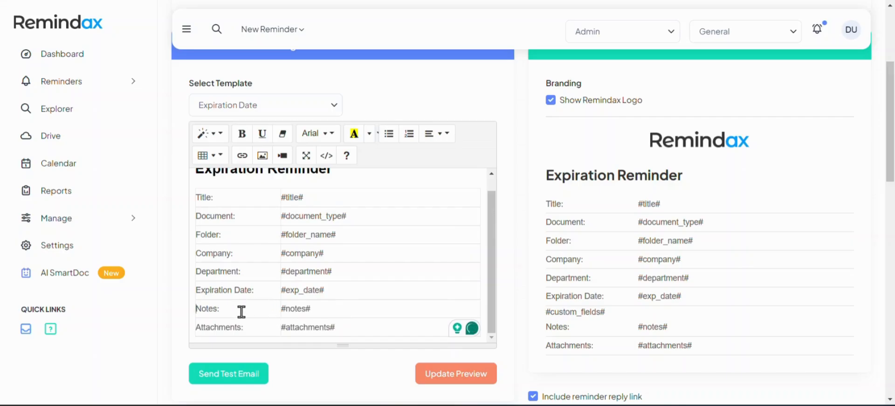
pyautogui.click(232, 313)
pyautogui.click(294, 340)
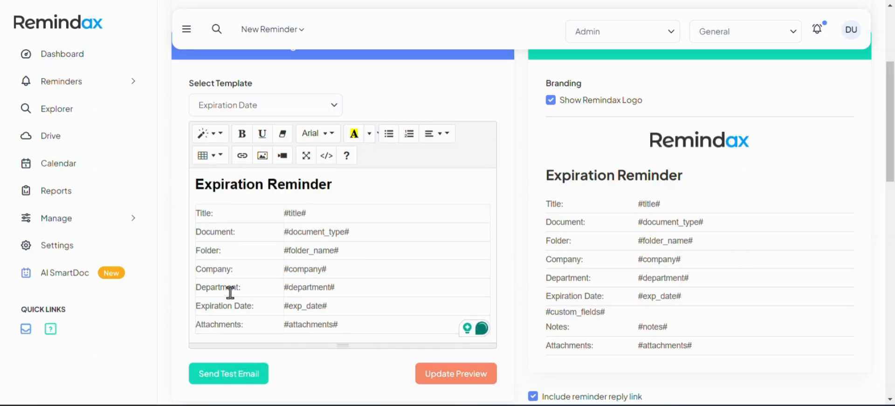
pyautogui.click(224, 287)
pyautogui.click(293, 319)
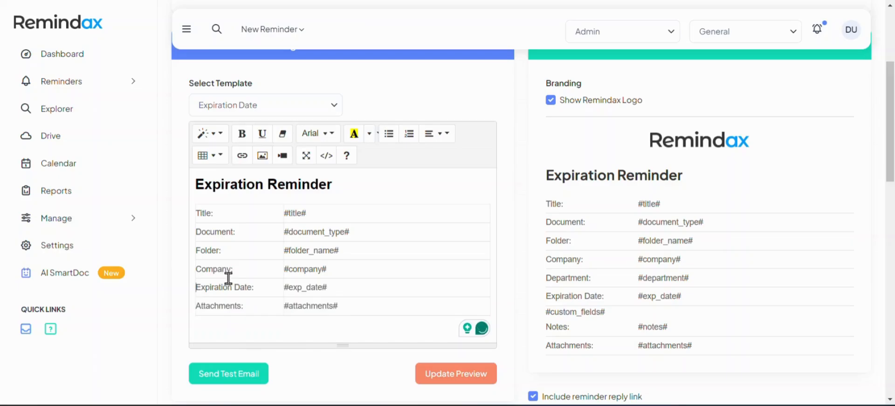
pyautogui.click(221, 269)
pyautogui.click(294, 301)
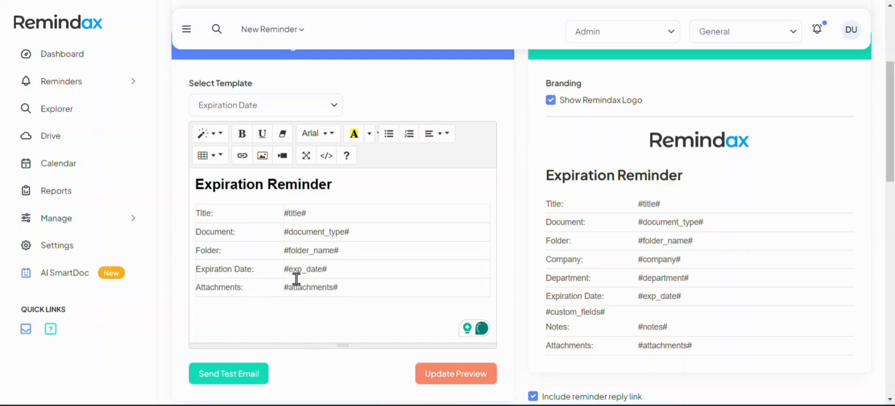
pyautogui.click(338, 271)
# Make the #exp_date# value in the body bold.
pyautogui.moveTo(339, 271); pyautogui.dragTo(278, 275)
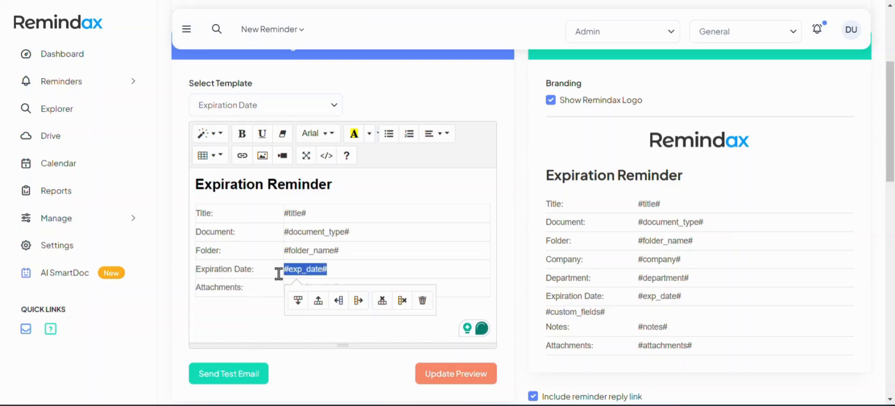
pyautogui.click(370, 134)
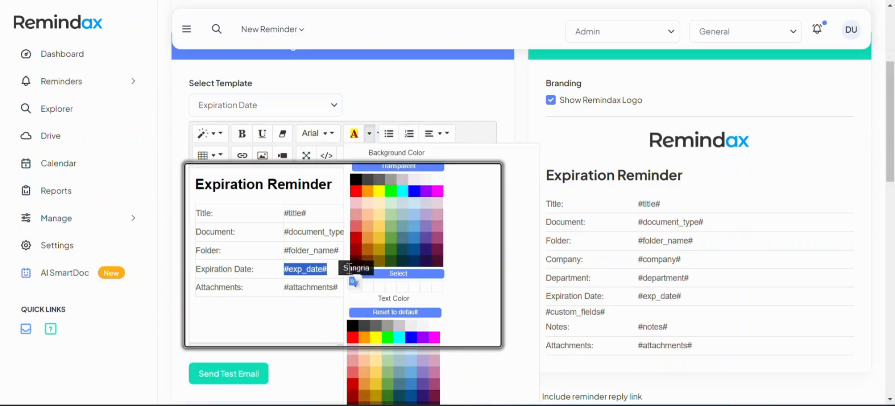
pyautogui.click(246, 137)
pyautogui.click(292, 284)
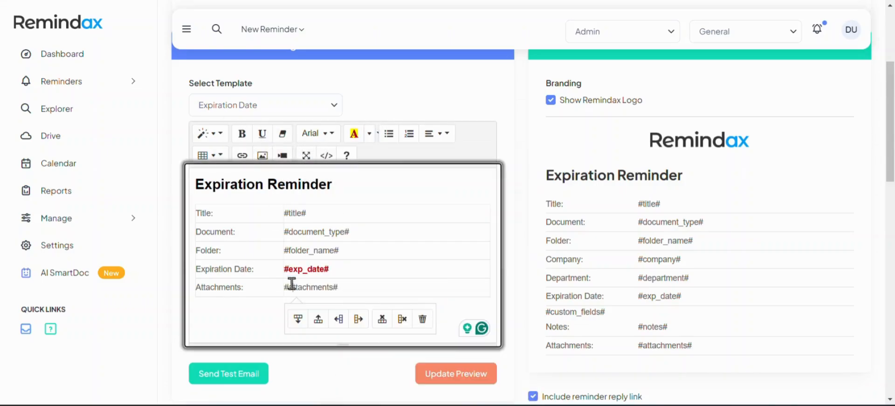
# Colour the Expiration Reminder heading red, append '!' and start a new line beneath it.
pyautogui.moveTo(333, 186); pyautogui.dragTo(195, 185)
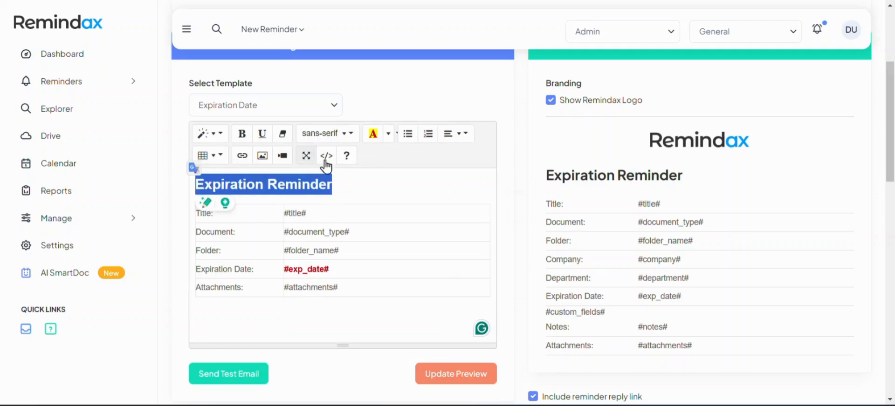
pyautogui.click(388, 138)
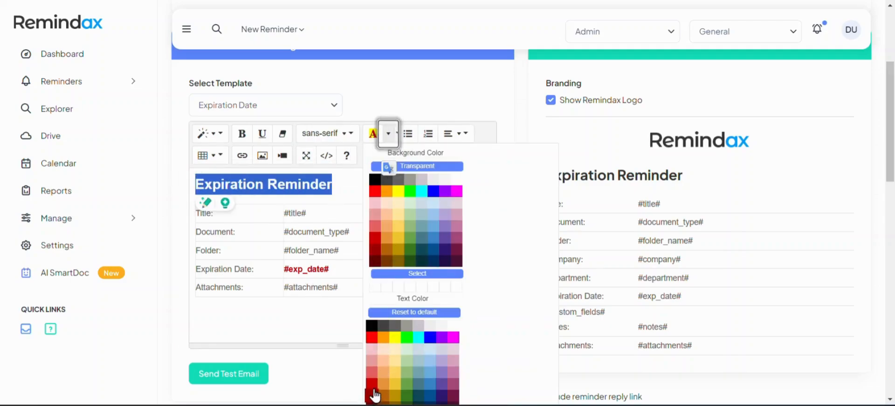
pyautogui.click(368, 224)
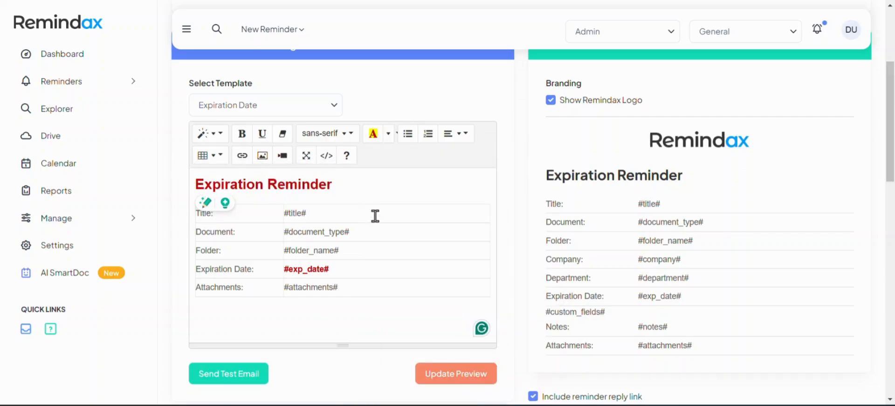
pyautogui.write('!')
pyautogui.press('Return')
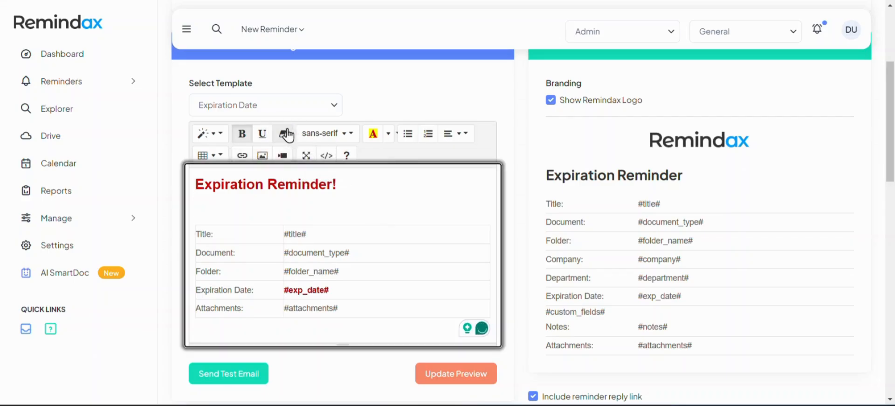
# Type a plain 'Dear' greeting with the heading styling removed.
pyautogui.write('Dear')
pyautogui.moveTo(227, 206); pyautogui.dragTo(191, 209)
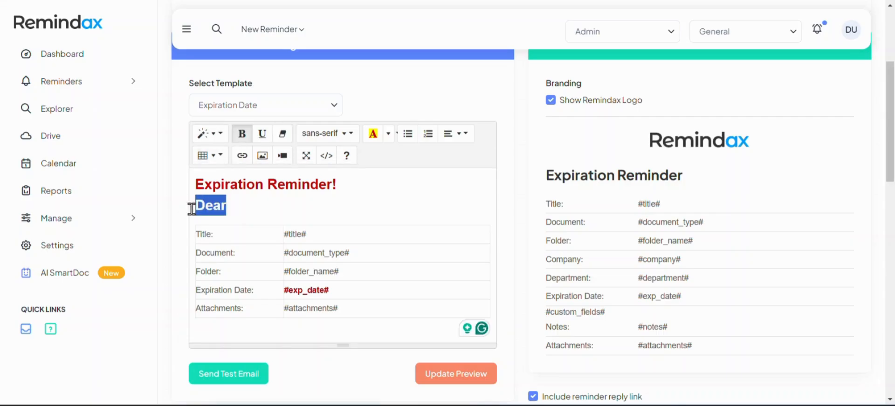
pyautogui.click(282, 134)
pyautogui.click(235, 202)
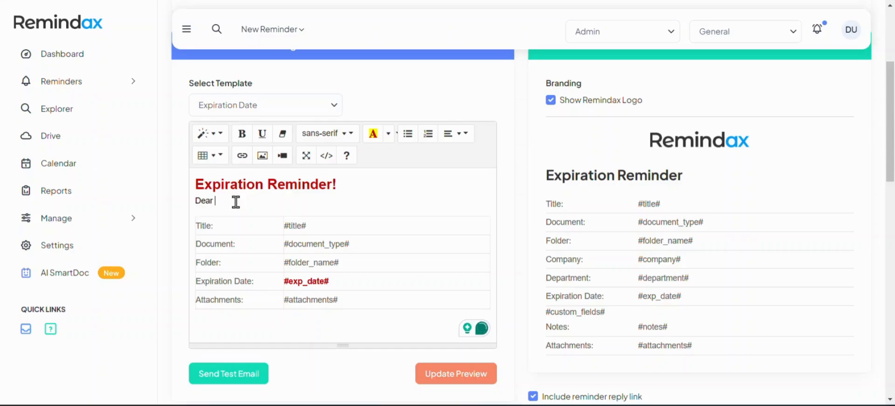
# Complete the greeting as 'Dear #contact_first_name#,' using the copied template variable, then start a new line.
pyautogui.write('#Cu')
pyautogui.scroll(-10, 246, 219)
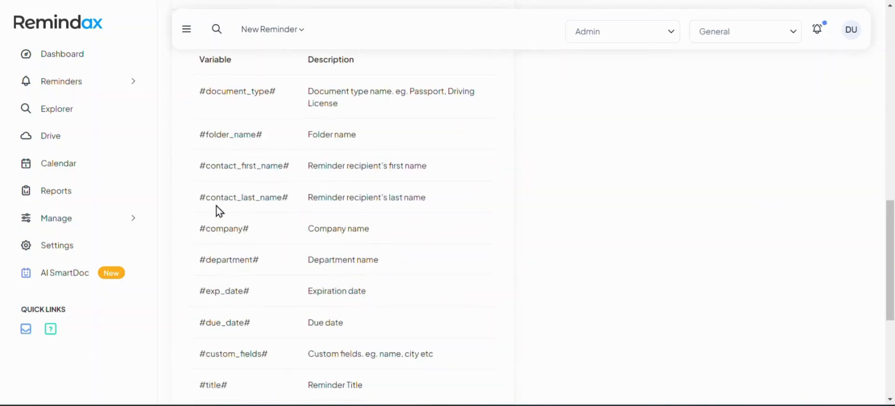
pyautogui.moveTo(199, 166); pyautogui.dragTo(293, 165)
pyautogui.hotkey('ctrl', 'c')
pyautogui.scroll(6, 291, 180)
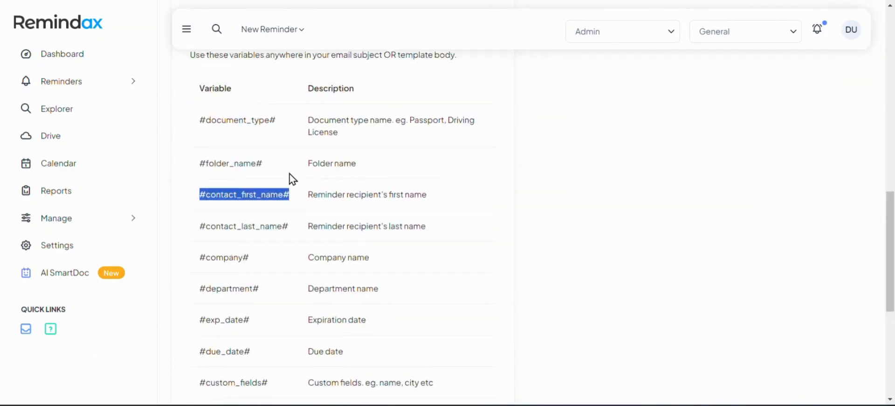
pyautogui.scroll(5, 287, 182)
pyautogui.scroll(-2, 242, 326)
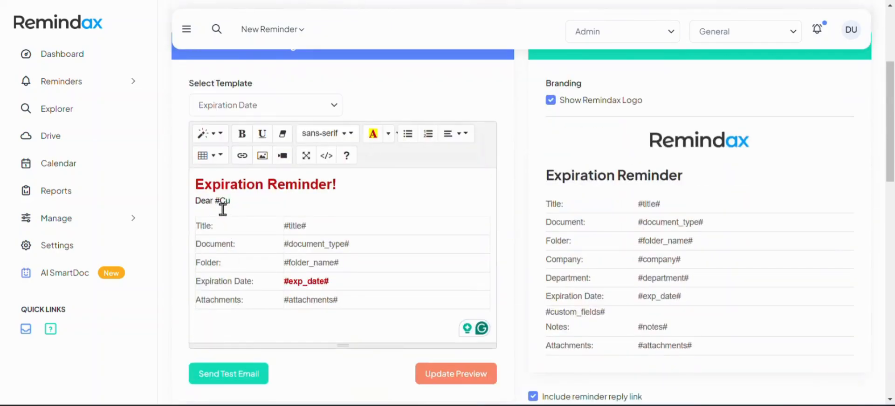
pyautogui.doubleClick(218, 202)
pyautogui.hotkey('ctrl', 'v')
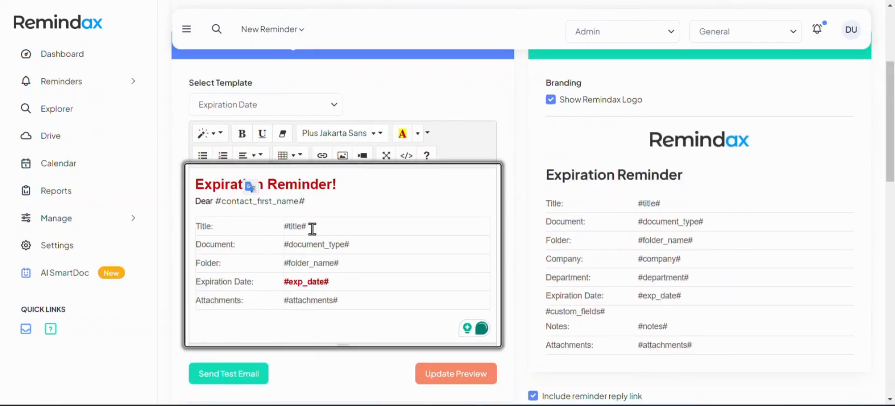
pyautogui.write(',')
pyautogui.press('Return')
pyautogui.press('Return')
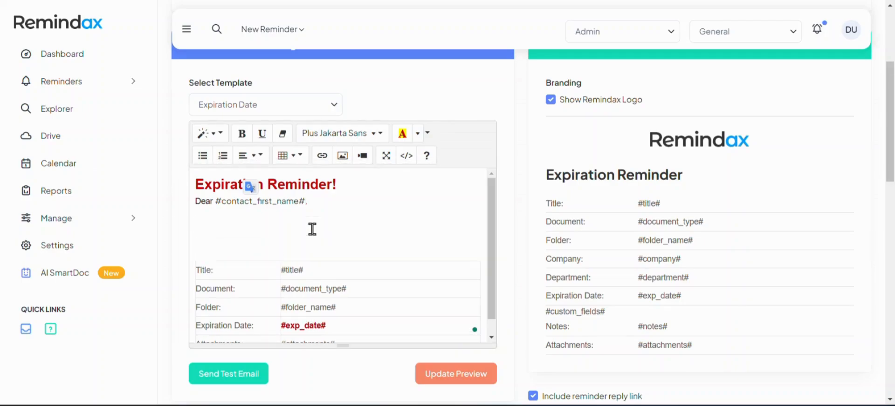
pyautogui.press('BackSpace')
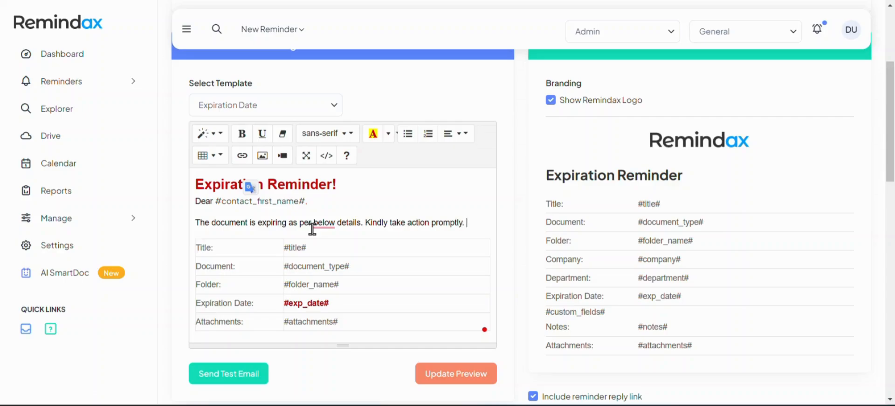
# Refresh the email preview, add a blank line under the red heading, and refresh it again.
pyautogui.scroll(-4, 489, 230)
pyautogui.click(480, 200)
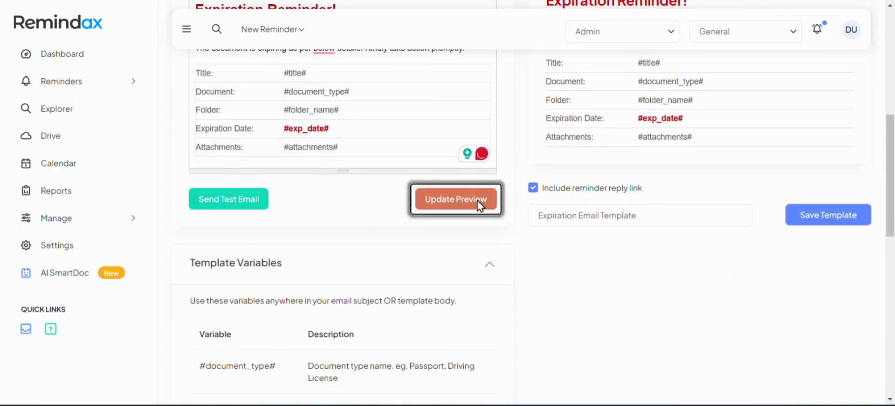
pyautogui.scroll(2, 503, 289)
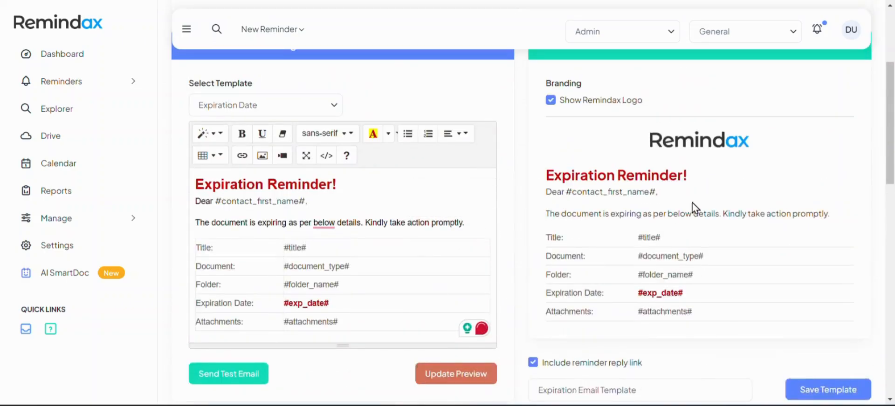
pyautogui.click(389, 186)
pyautogui.press('Return')
pyautogui.press('Return')
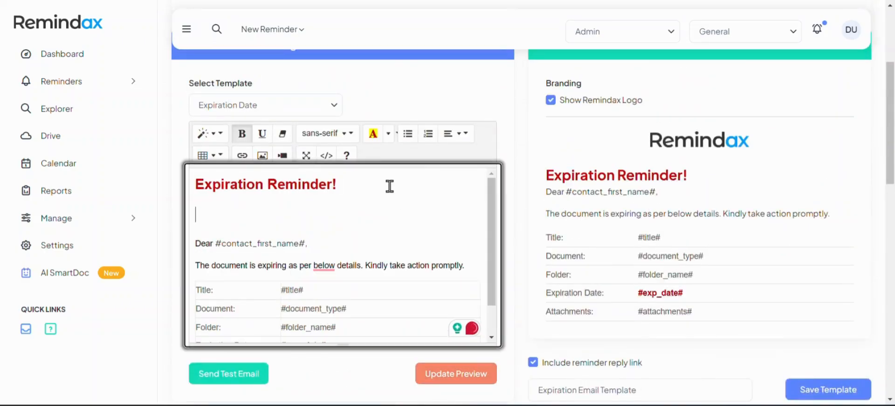
pyautogui.click(439, 375)
pyautogui.scroll(-4, 591, 247)
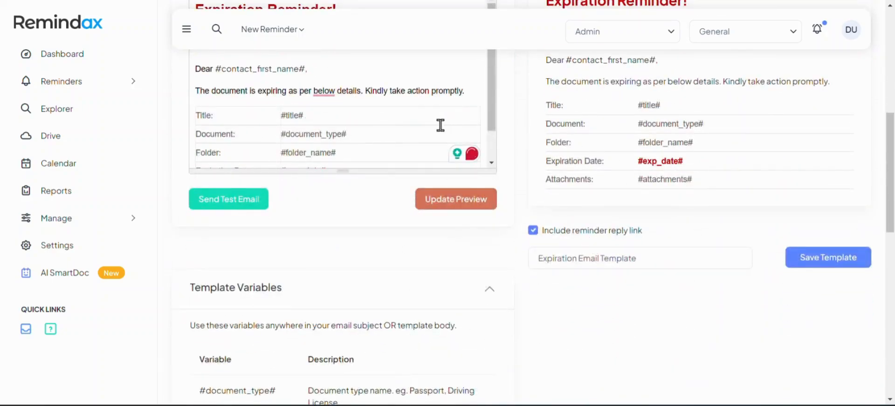
# Hide the Remindax logo from the email, then start inserting an image on the editor's first line.
pyautogui.scroll(-1, 429, 122)
pyautogui.scroll(1, 332, 138)
pyautogui.scroll(-1, 333, 130)
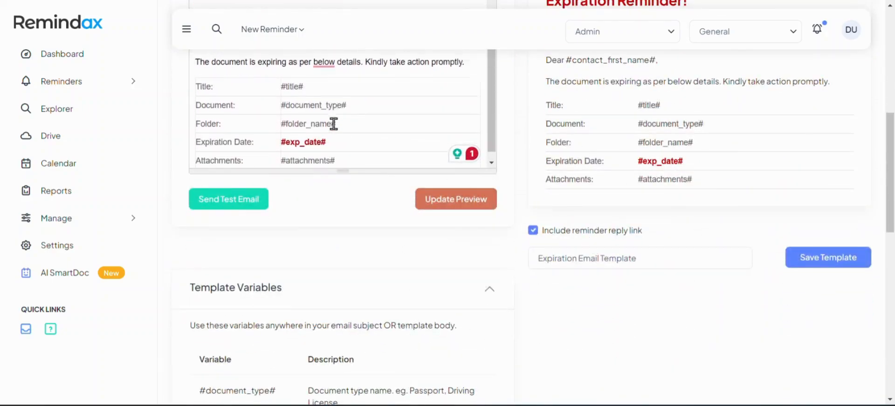
pyautogui.scroll(5, 312, 208)
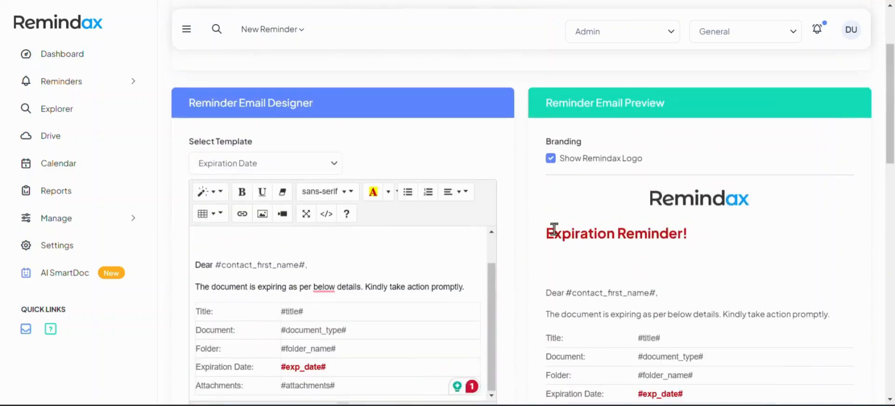
pyautogui.scroll(-2, 580, 292)
pyautogui.scroll(2, 579, 289)
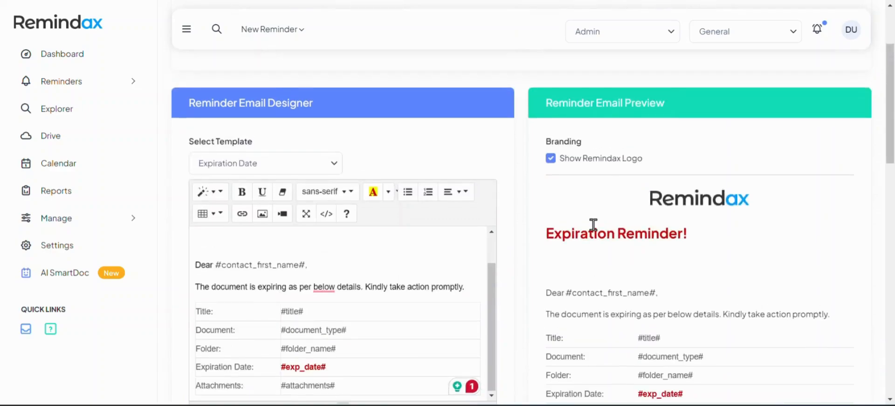
pyautogui.click(550, 160)
pyautogui.click(260, 232)
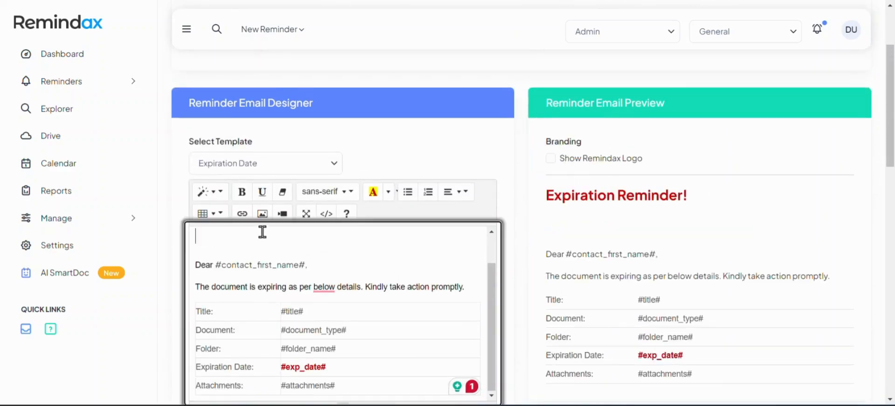
pyautogui.click(262, 214)
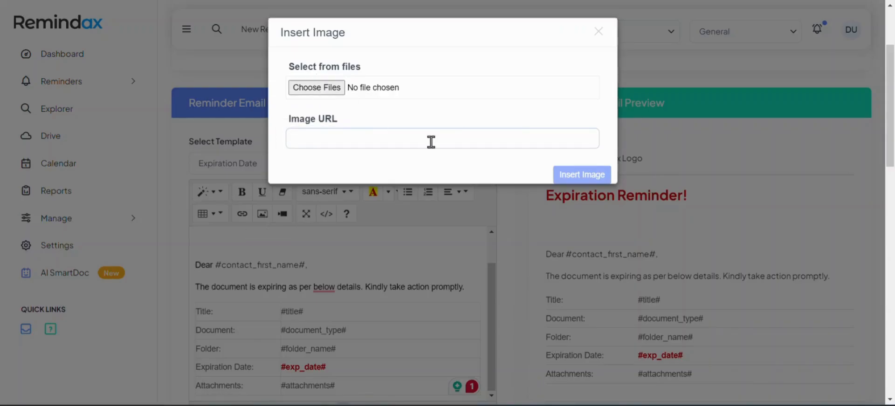
# Close the Insert Image dialog without adding an image and return to the template buttons.
pyautogui.click(599, 31)
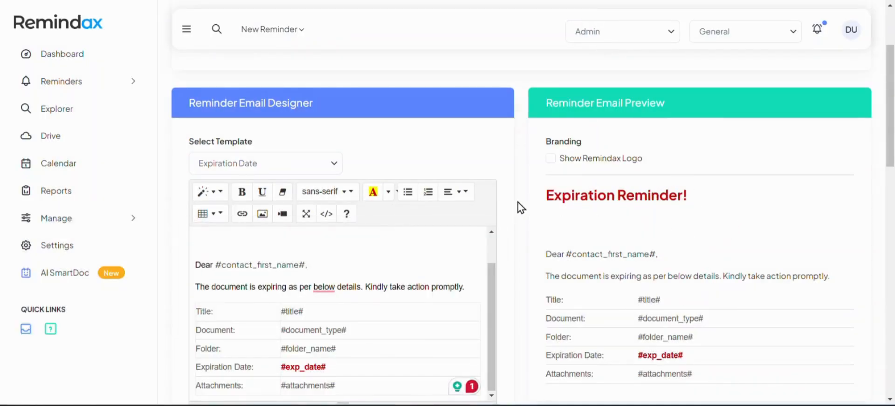
pyautogui.scroll(-3, 524, 205)
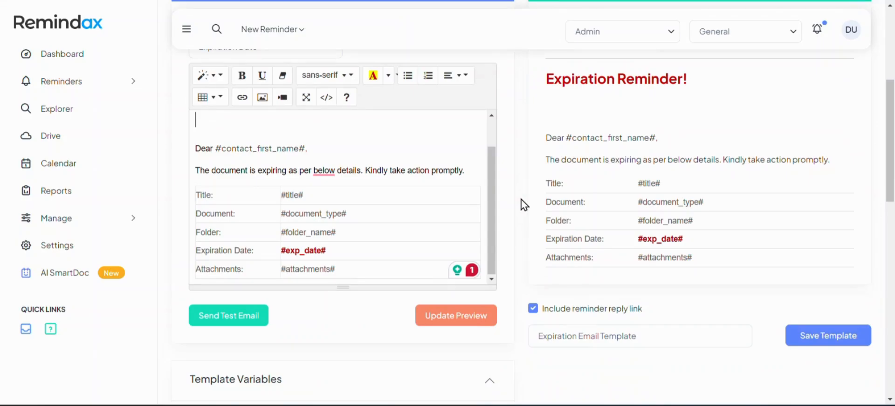
# Send a test copy of the expiration email after replacing the recipient's email address with a new one.
pyautogui.click(256, 325)
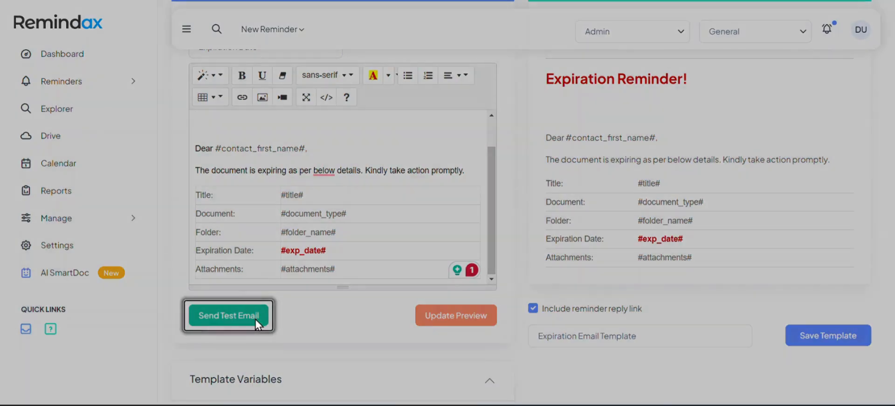
pyautogui.doubleClick(344, 88)
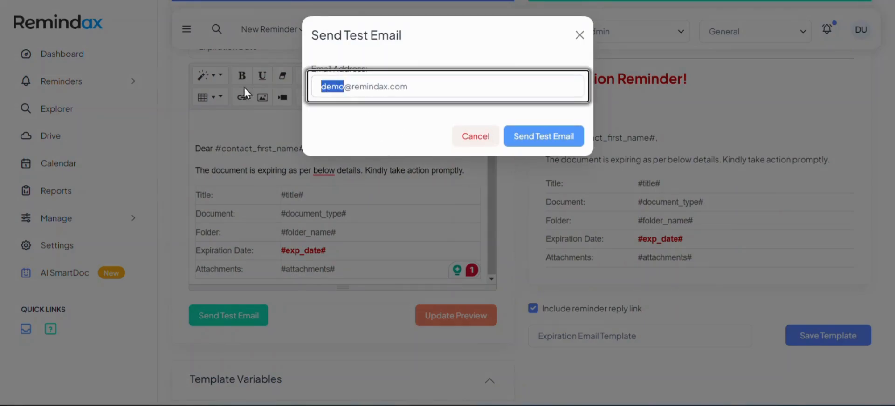
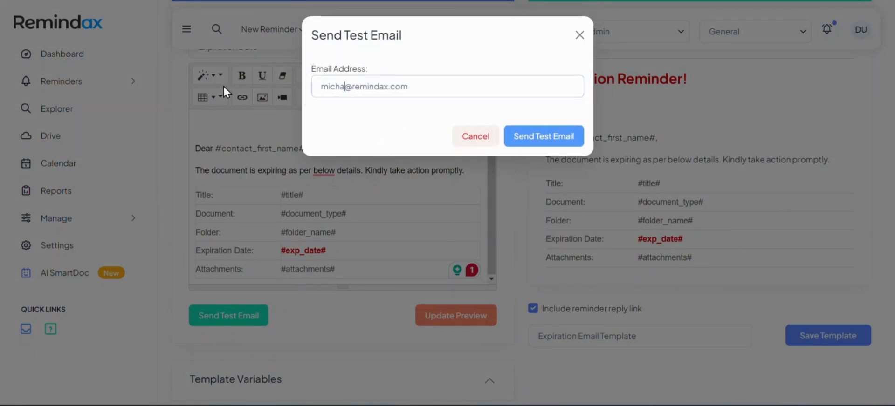
pyautogui.hotkey('shift', 'Right')
pyautogui.hotkey('shift', 'Right')
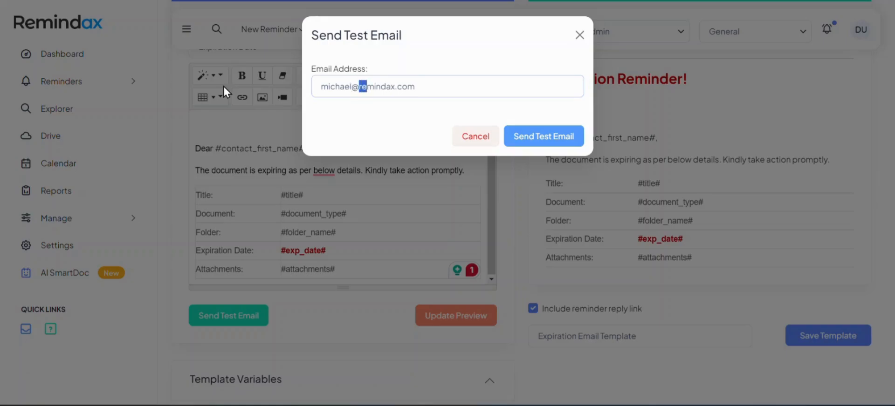
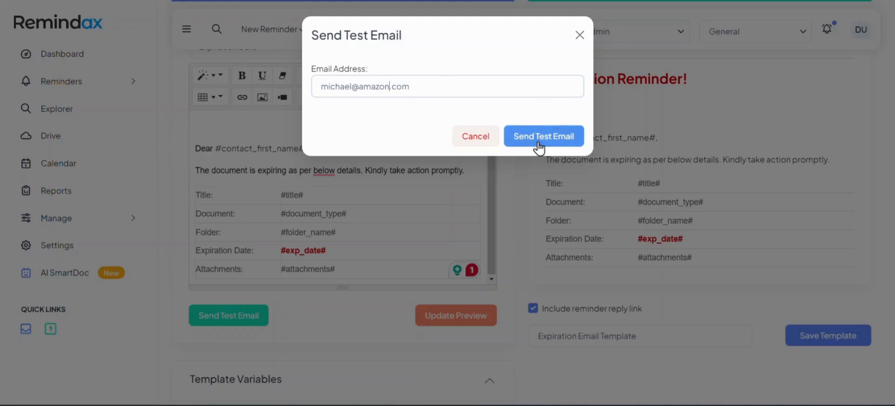
pyautogui.click(579, 35)
# Check the template design help and save the Expiration Email Template.
pyautogui.scroll(-7, 529, 172)
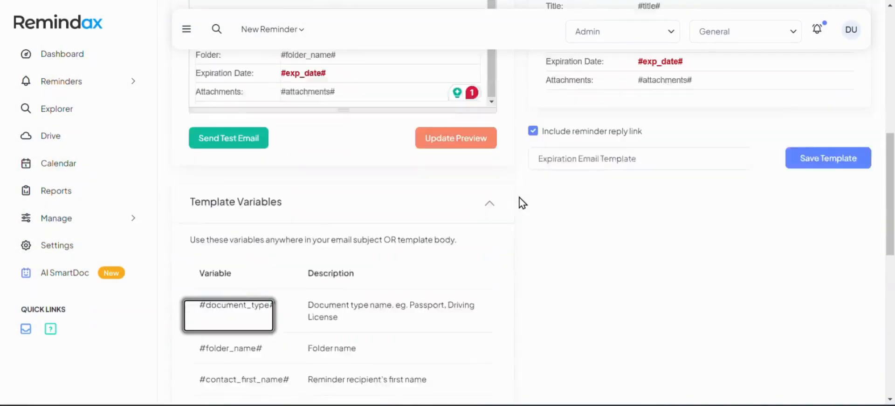
pyautogui.scroll(-6, 440, 239)
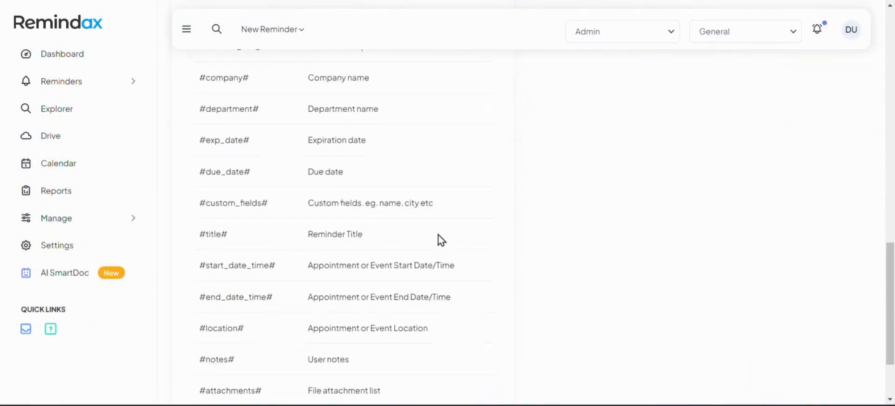
pyautogui.click(435, 369)
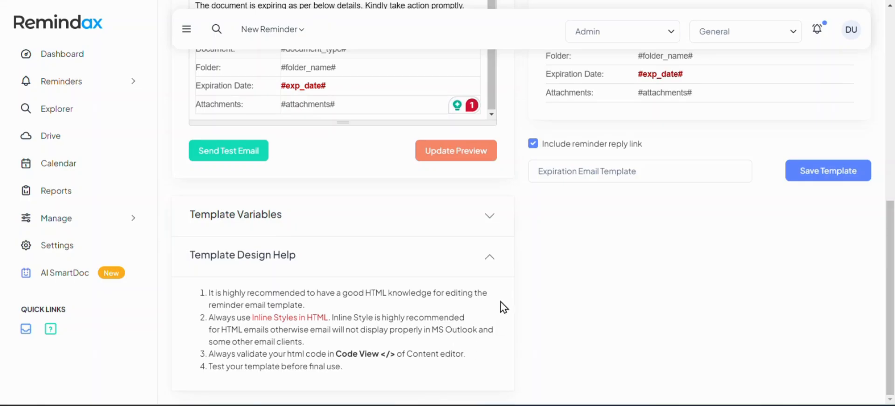
pyautogui.scroll(6, 503, 307)
pyautogui.scroll(-6, 504, 307)
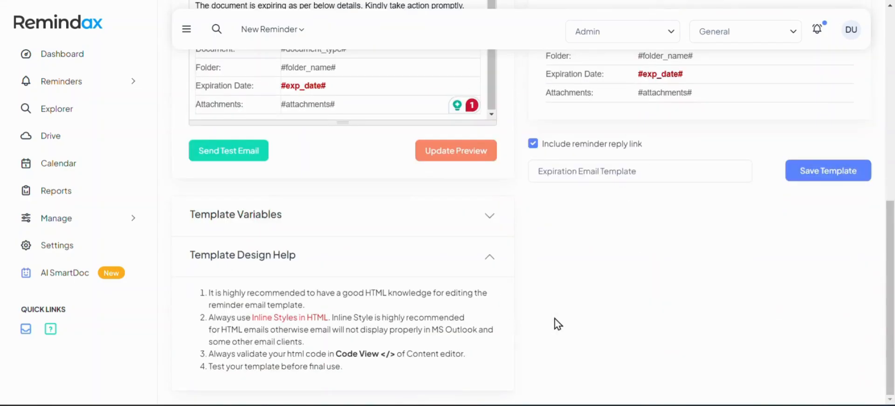
pyautogui.click(821, 173)
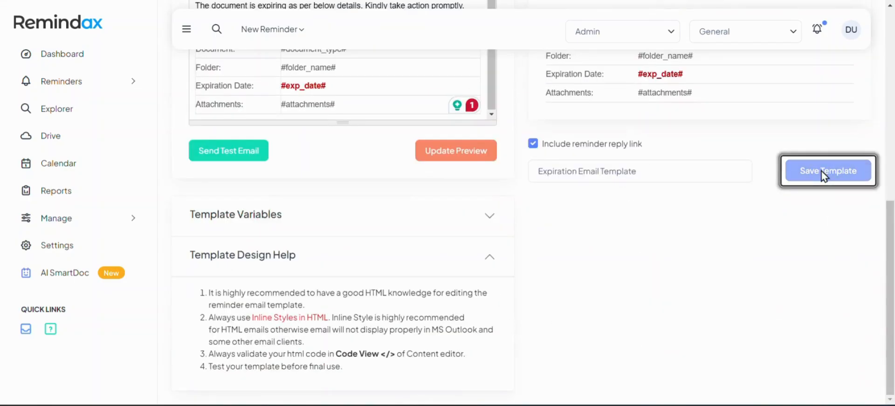
pyautogui.click(106, 223)
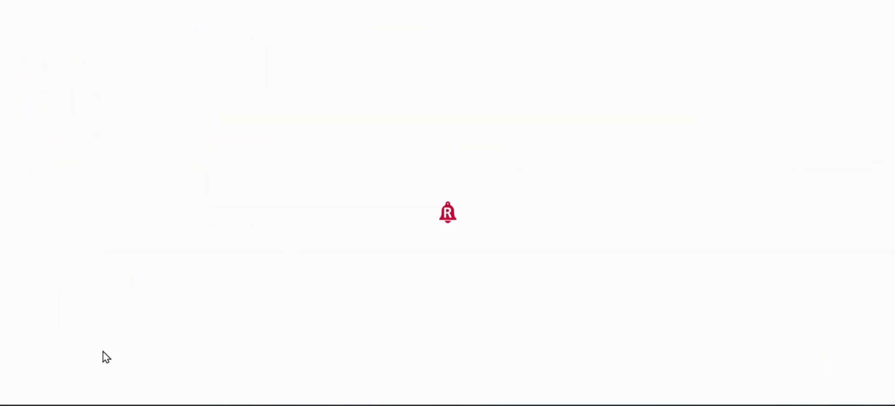
# Open the Event SMS template from Manage > Templates > SMS in the Modify Template editor.
pyautogui.scroll(-5, 117, 319)
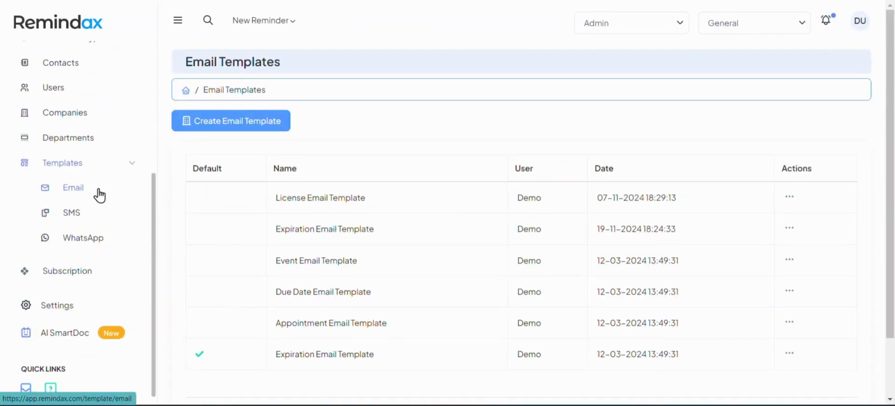
pyautogui.click(75, 215)
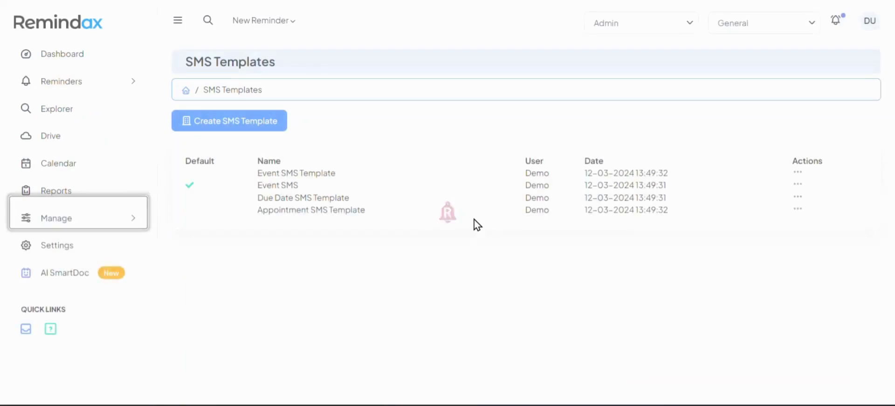
pyautogui.click(789, 228)
pyautogui.click(739, 245)
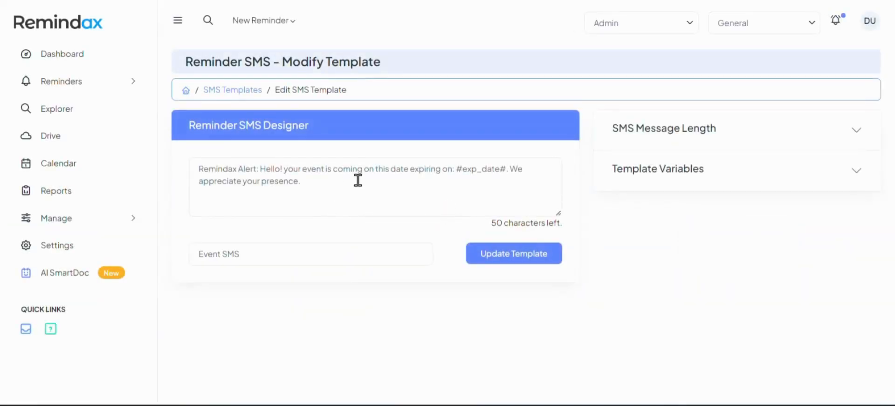
# Replace the event wording in the SMS with 'document is expiring on' before #exp_date#.
pyautogui.click(694, 136)
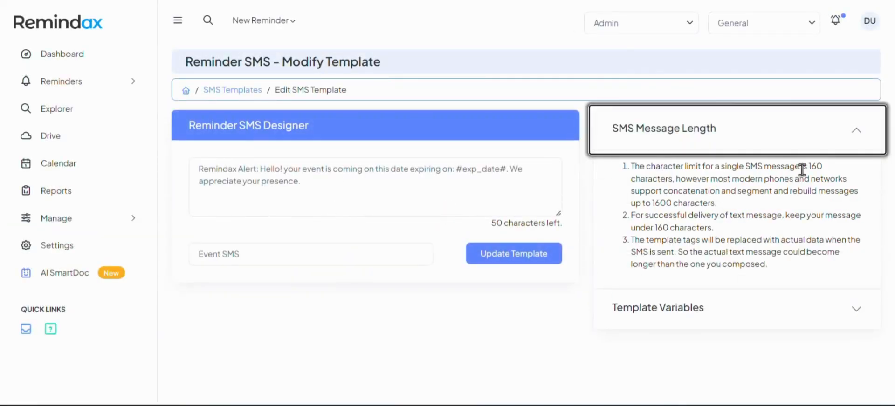
pyautogui.moveTo(810, 166); pyautogui.dragTo(823, 167)
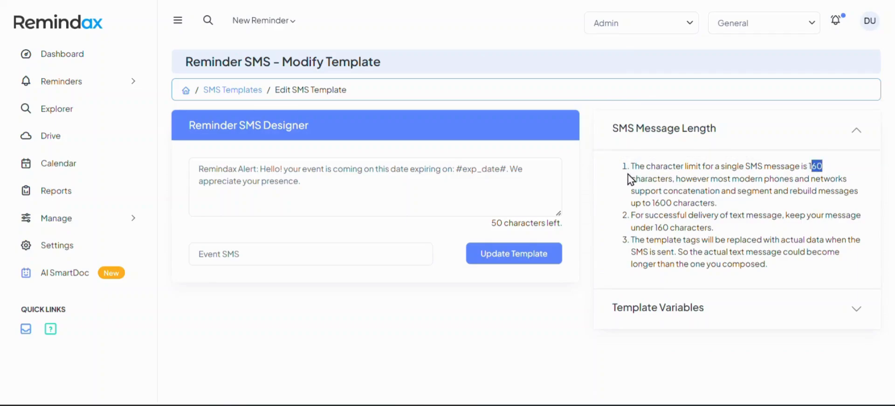
pyautogui.click(343, 176)
pyautogui.hotkey('ctrl', 'a')
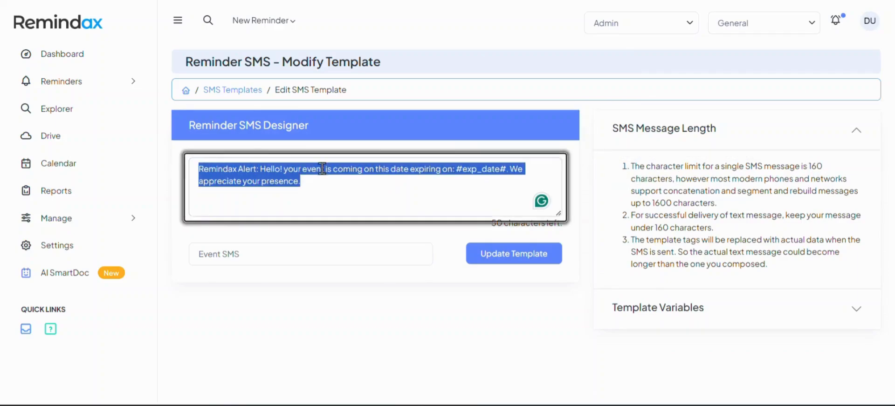
pyautogui.click(359, 181)
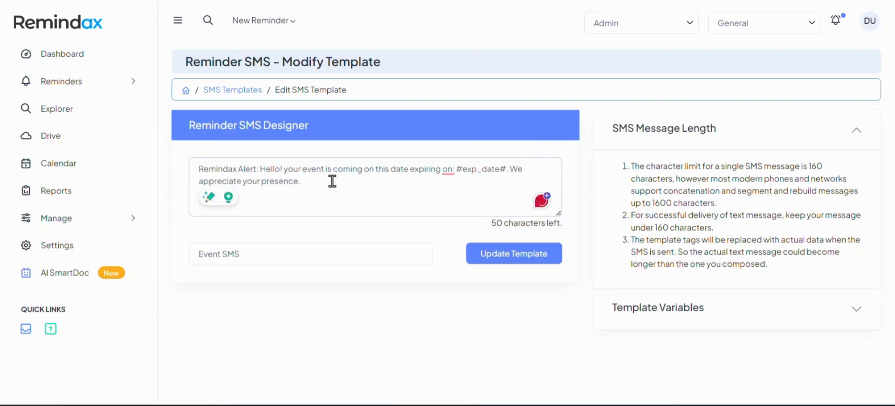
pyautogui.doubleClick(309, 170)
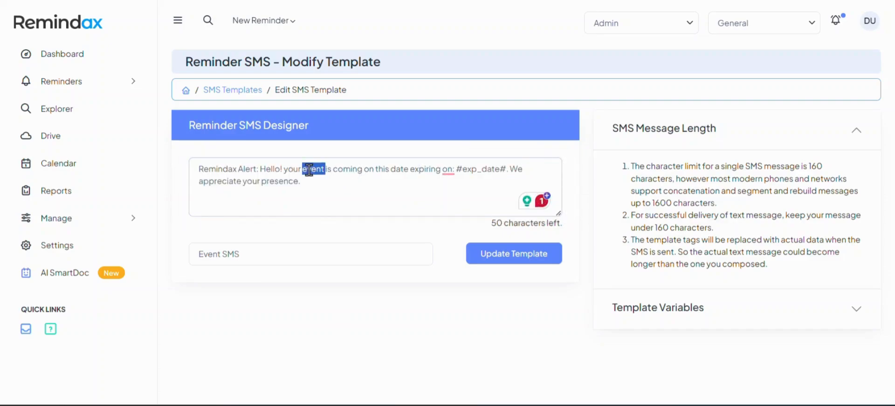
pyautogui.hotkey('ctrl', 'Left')
pyautogui.doubleClick(309, 171)
pyautogui.press('BackSpace')
pyautogui.write('d')
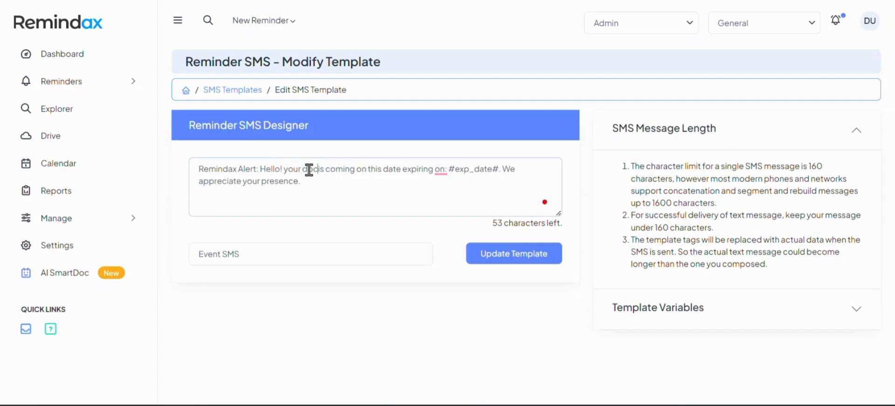
pyautogui.write('ocument is ex')
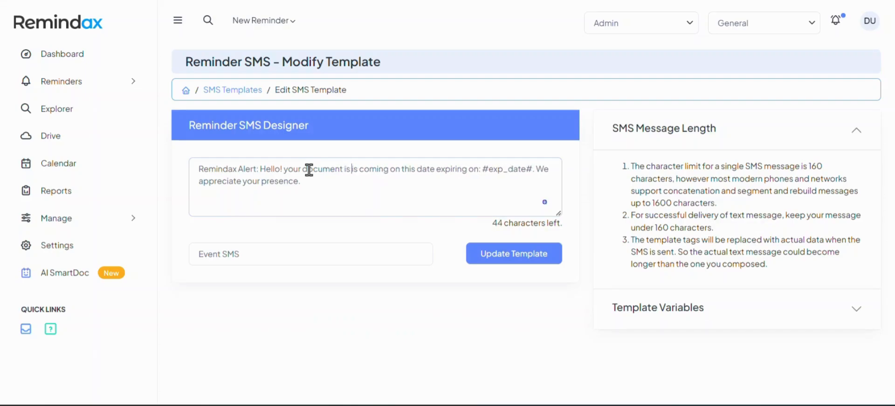
pyautogui.write('piring on')
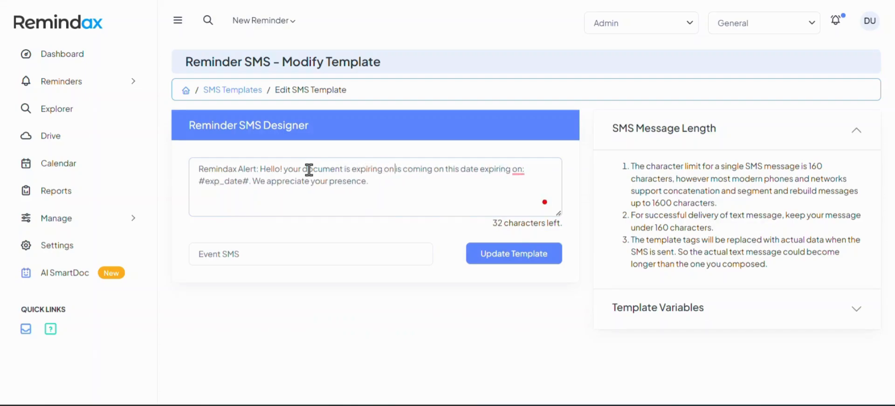
pyautogui.hotkey('ctrl', 'shift', 'Right')
pyautogui.hotkey('ctrl', 'shift', 'Right')
pyautogui.hotkey('ctrl', 'shift', 'Right')
pyautogui.hotkey('ctrl', 'shift', 'Right')
pyautogui.hotkey('ctrl', 'shift', 'Right')
pyautogui.hotkey('ctrl', 'shift', 'Right')
pyautogui.hotkey('ctrl', 'shift', 'Right')
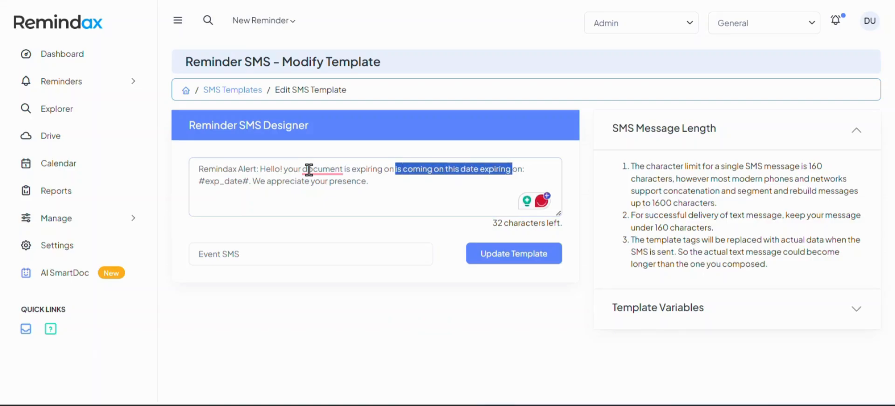
pyautogui.press('BackSpace')
pyautogui.press('Delete')
pyautogui.press('Delete')
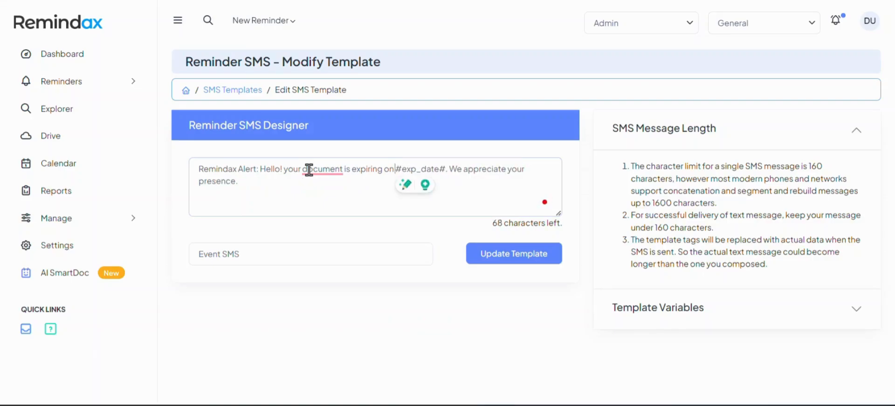
# Change 'presence' to 'prompt action' and rename the template to Expiration SMS.
pyautogui.hotkey('ctrl', 'Right')
pyautogui.hotkey('ctrl', 'Right')
pyautogui.hotkey('ctrl', 'Right')
pyautogui.hotkey('ctrl', 'Right')
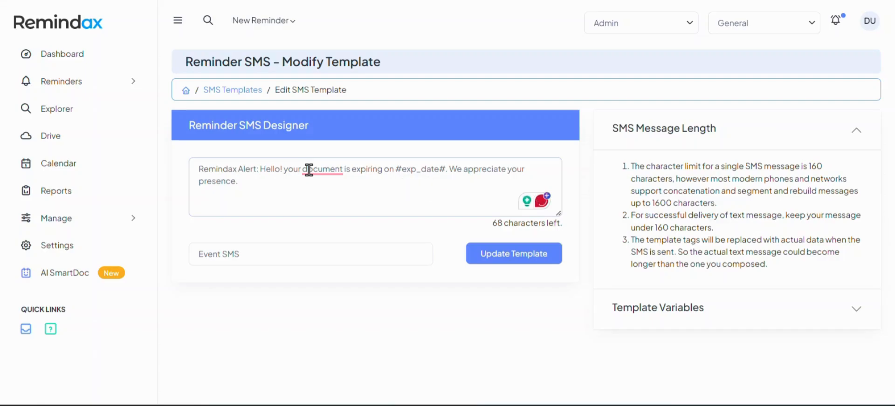
pyautogui.hotkey('ctrl', 'shift', 'Left')
pyautogui.write('prompt actio')
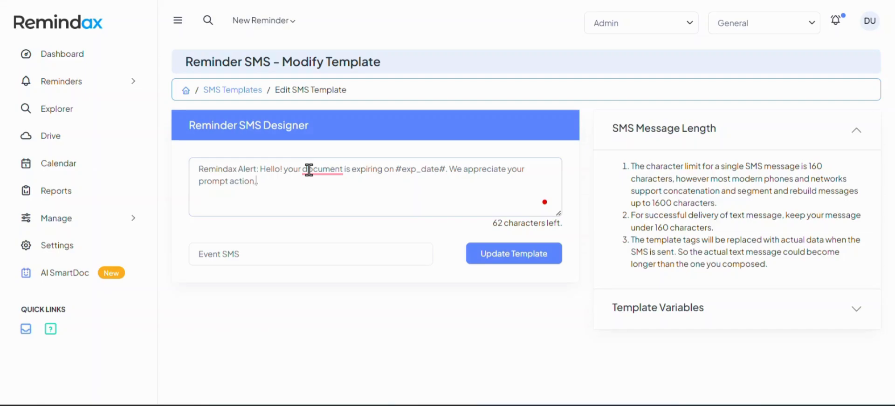
pyautogui.click(356, 184)
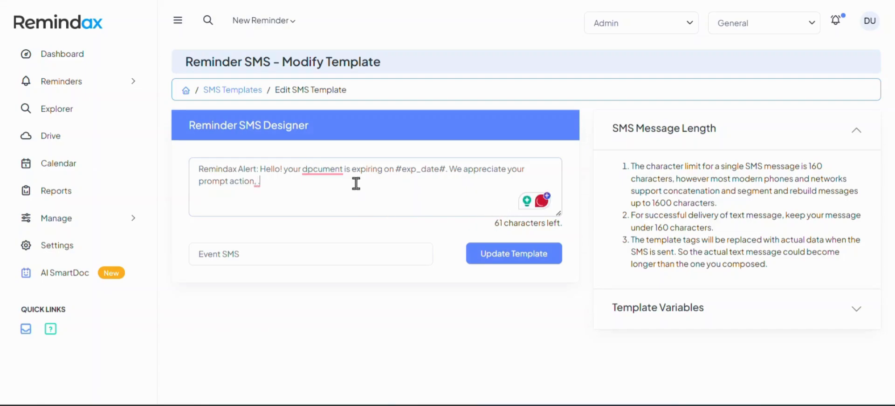
pyautogui.press('BackSpace')
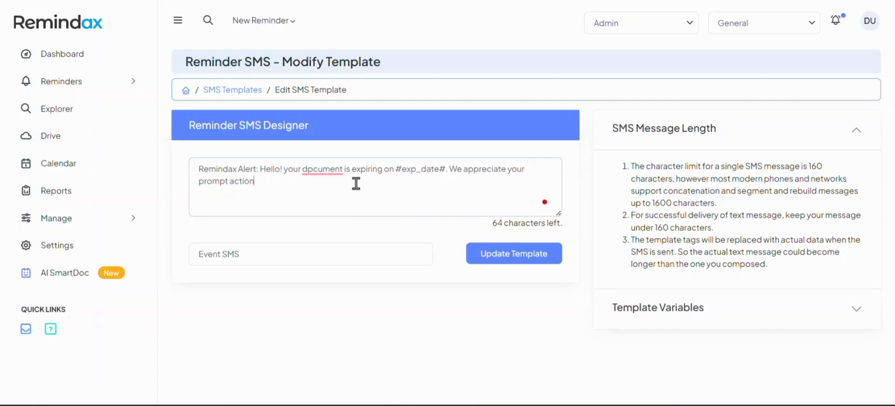
pyautogui.doubleClick(220, 253)
pyautogui.write('Exp')
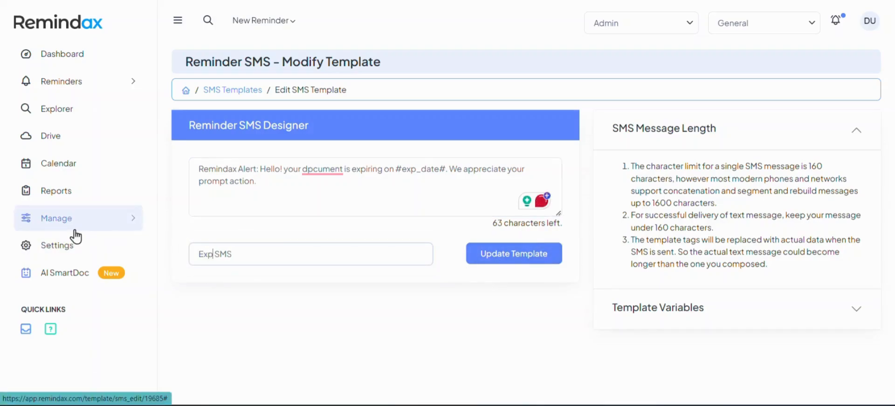
pyautogui.write('iration')
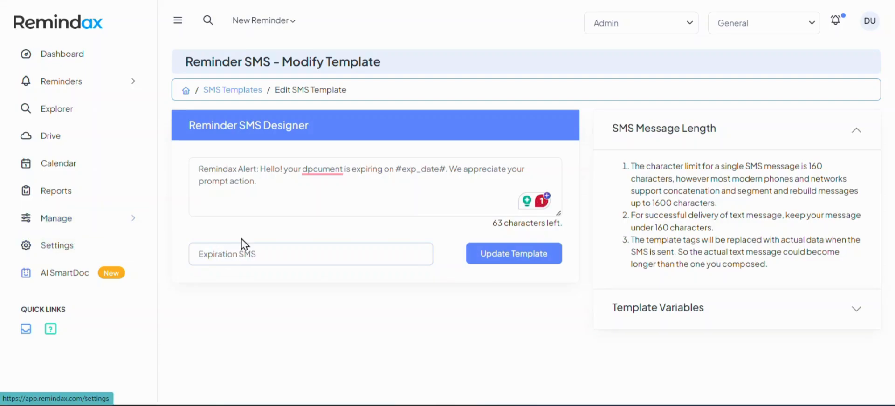
# Save the Expiration SMS template, reopen it to check the message, and save it again.
pyautogui.click(515, 260)
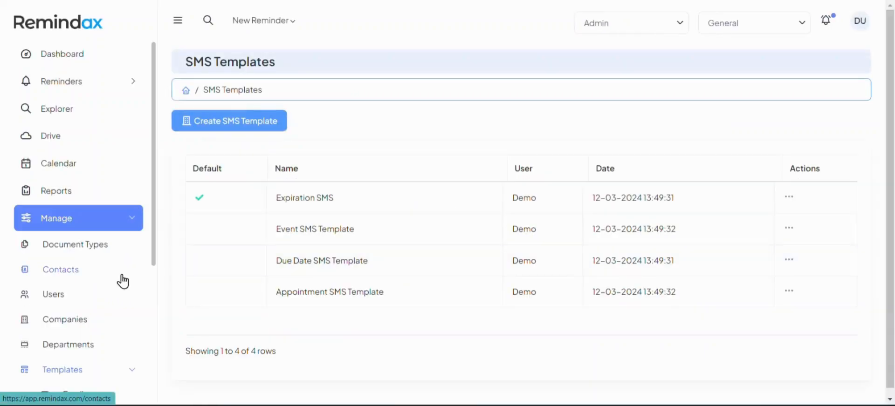
pyautogui.click(789, 196)
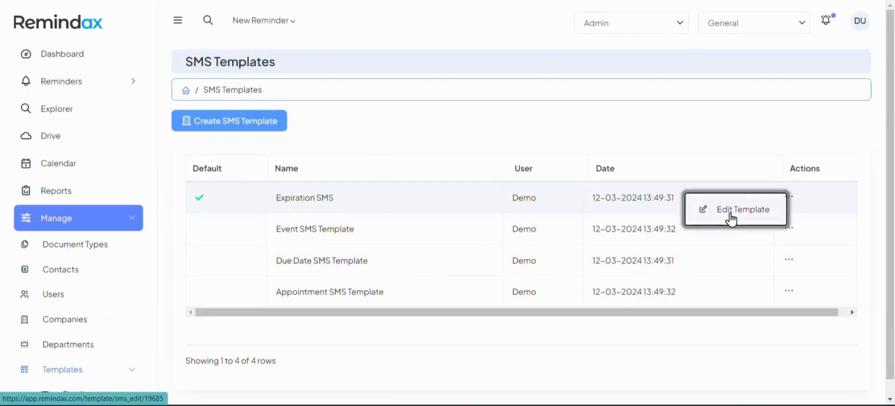
pyautogui.click(730, 218)
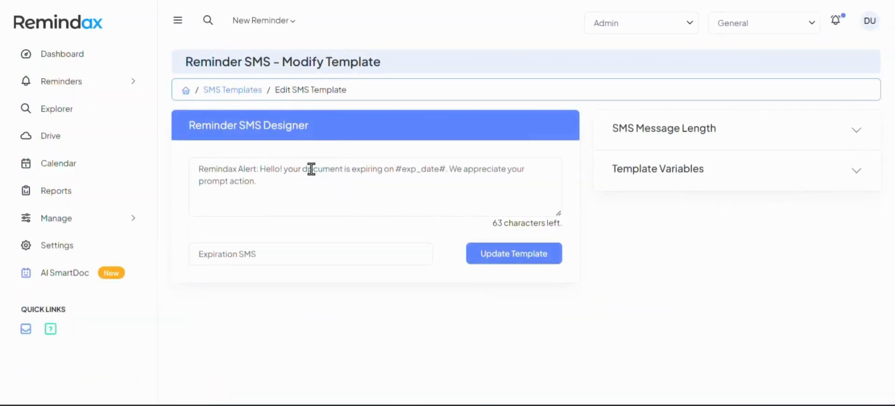
pyautogui.click(311, 169)
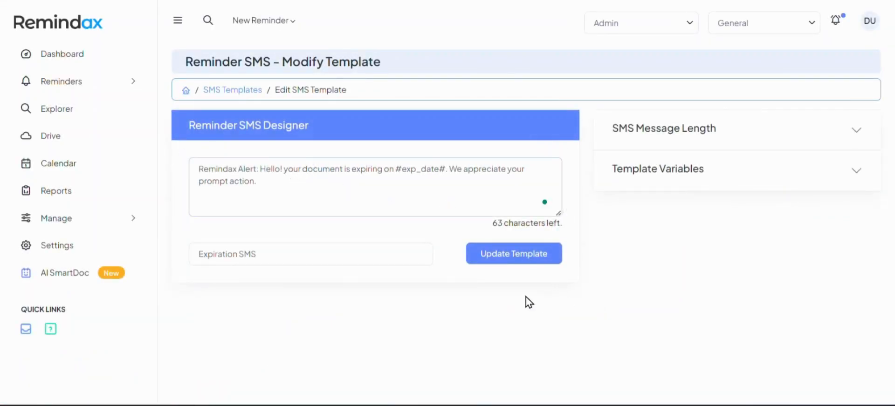
pyautogui.click(512, 253)
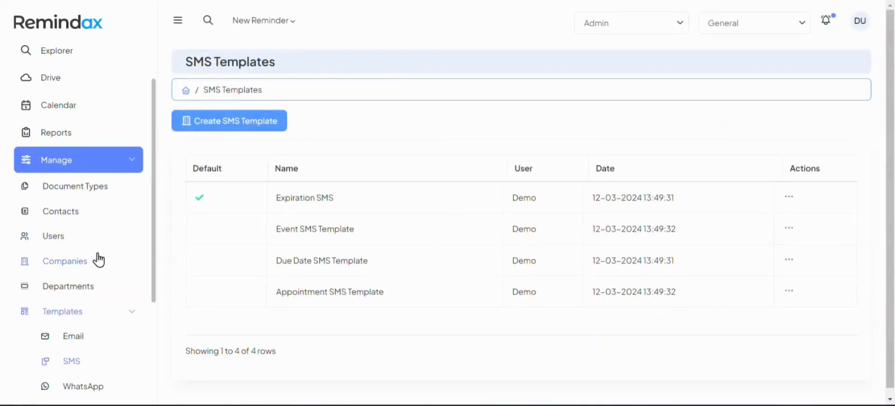
# Open WhatsApp Templates and review its limitations and the Appointment Reminder sample message.
pyautogui.click(85, 388)
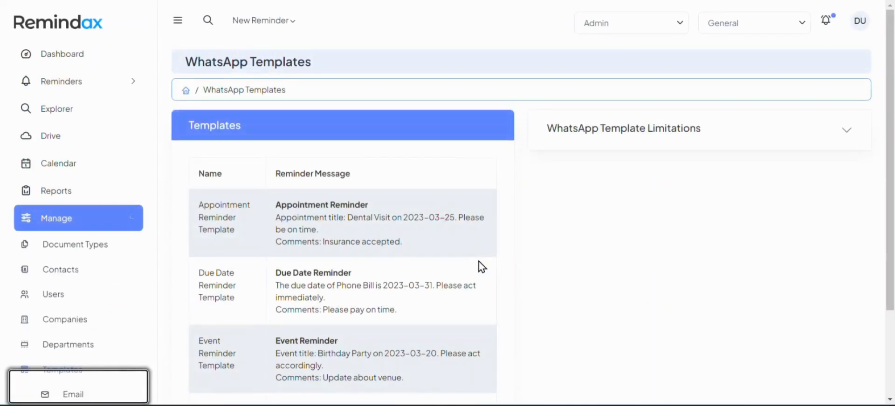
pyautogui.click(600, 140)
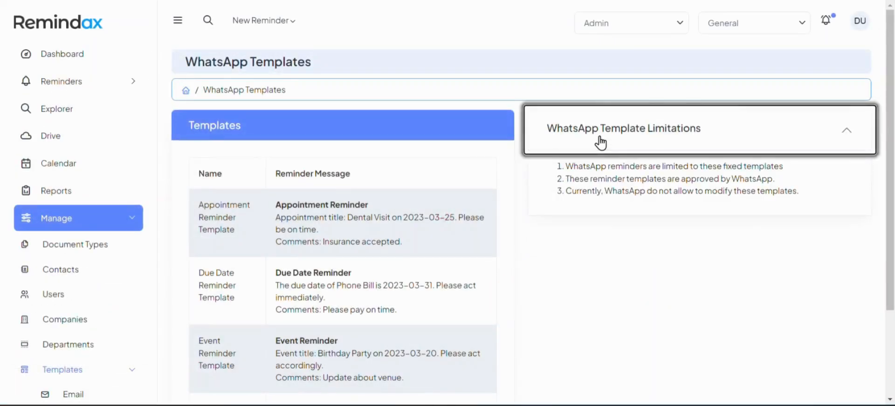
pyautogui.moveTo(275, 206); pyautogui.dragTo(415, 243)
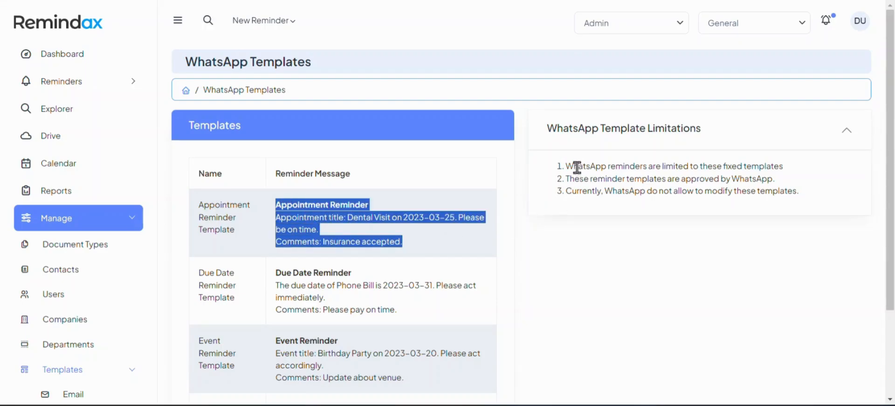
pyautogui.click(310, 241)
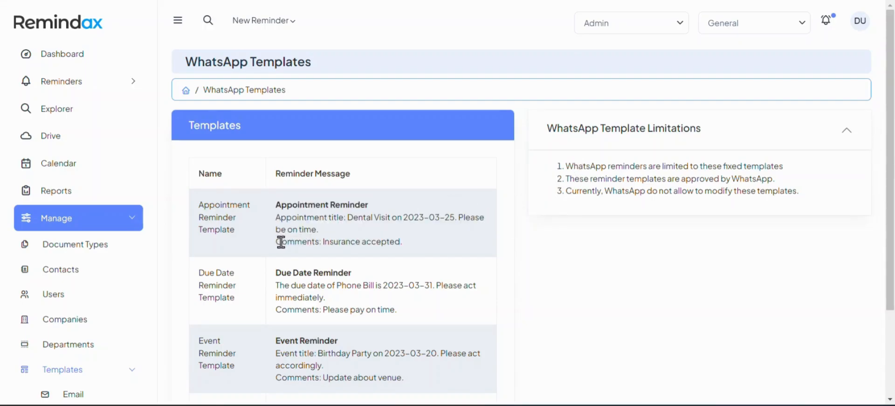
pyautogui.moveTo(281, 242); pyautogui.dragTo(397, 245)
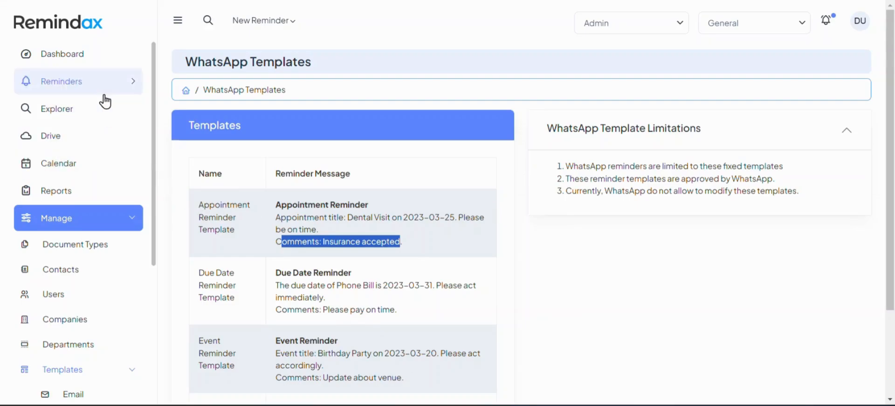
# Browse the new reminder types and scroll down to the Expiration Reminder template's sample message.
pyautogui.click(262, 28)
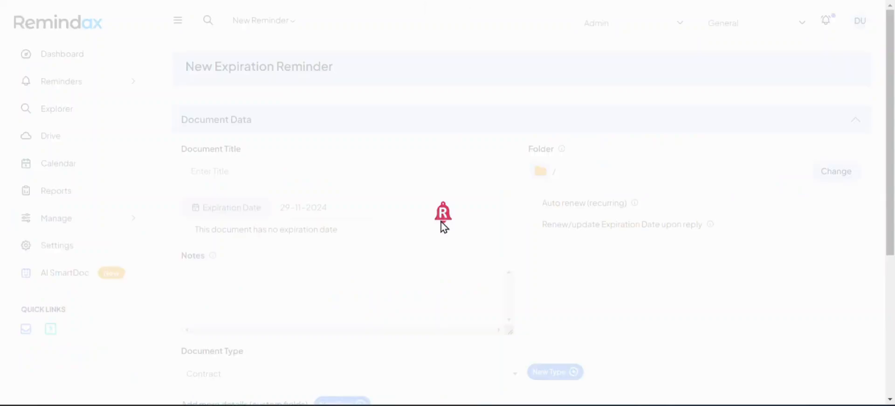
pyautogui.click(254, 304)
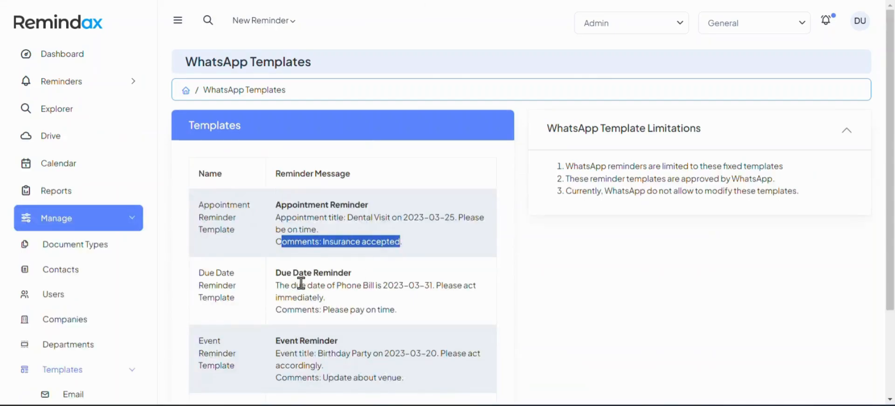
pyautogui.click(301, 283)
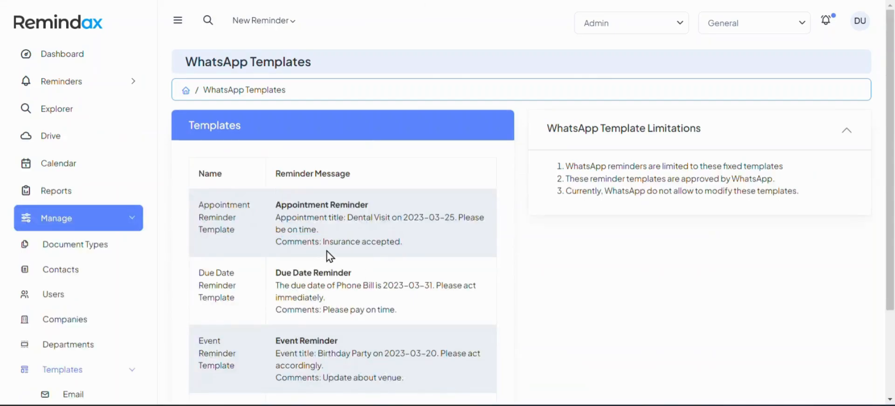
pyautogui.scroll(-2, 329, 257)
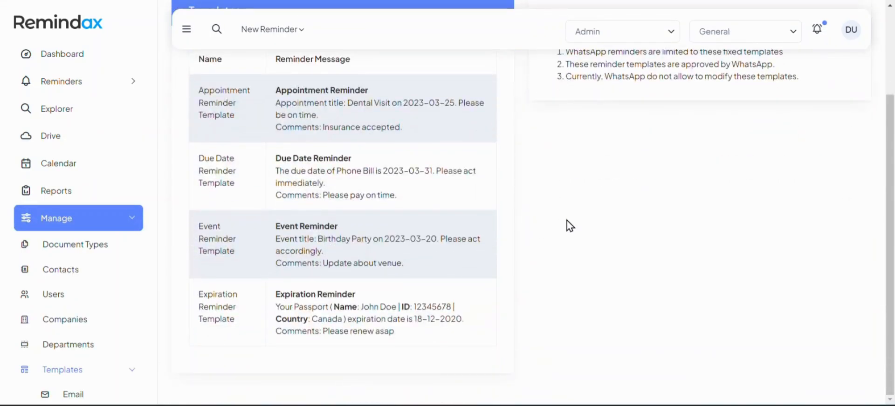
pyautogui.scroll(1, 569, 226)
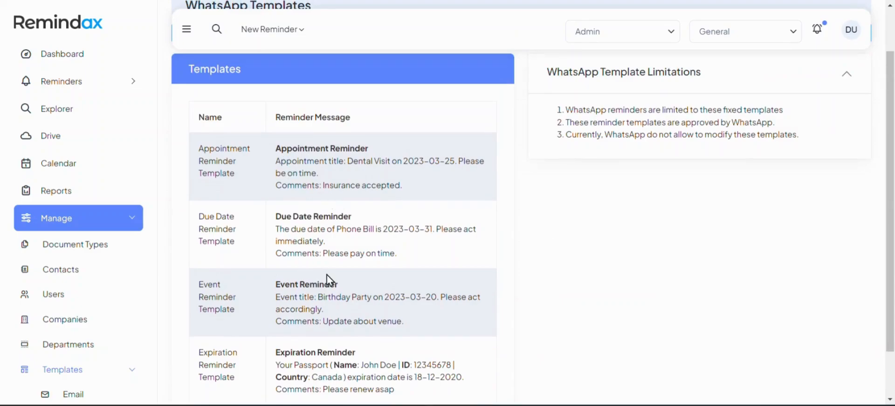
pyautogui.scroll(-1, 329, 281)
pyautogui.moveTo(275, 297); pyautogui.dragTo(407, 334)
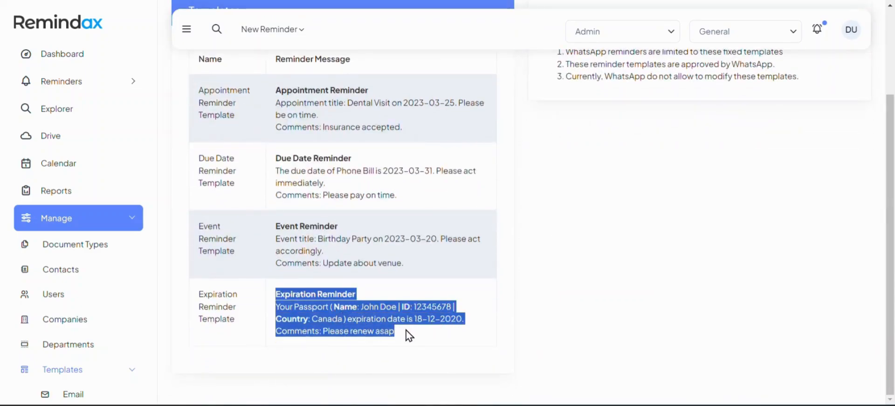
pyautogui.click(298, 324)
pyautogui.scroll(-2, 116, 331)
pyautogui.scroll(-2, 114, 321)
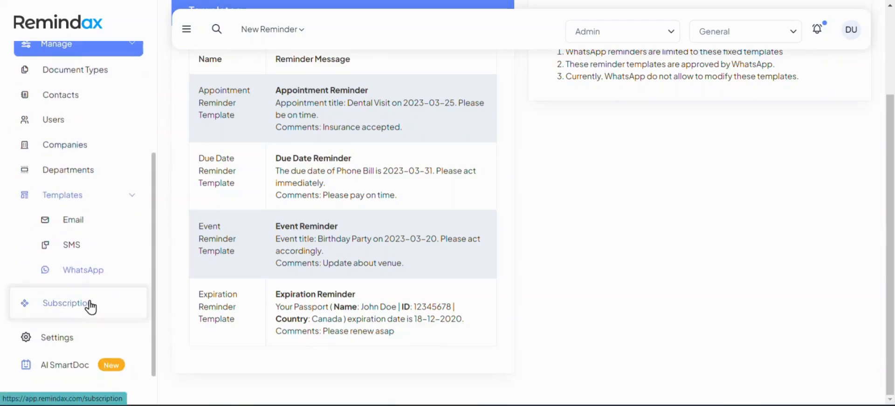
# Review the Subscription page, its Pricing Plans, and Billing & Invoices showing Agency Plan with no invoices.
pyautogui.click(34, 304)
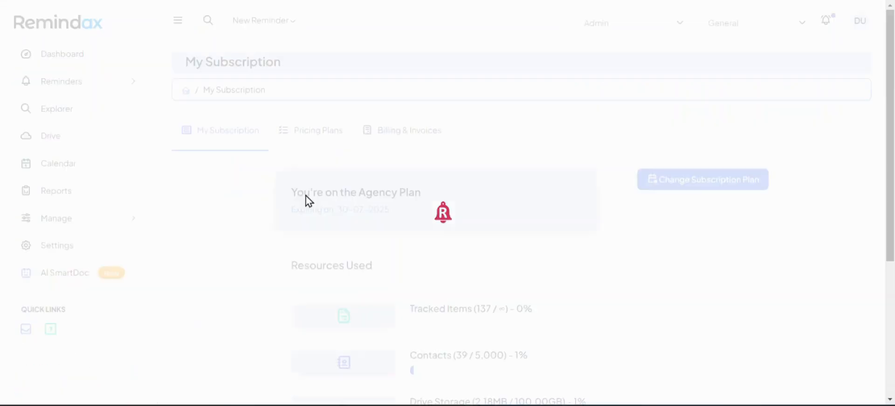
pyautogui.scroll(-3, 368, 205)
pyautogui.scroll(3, 368, 205)
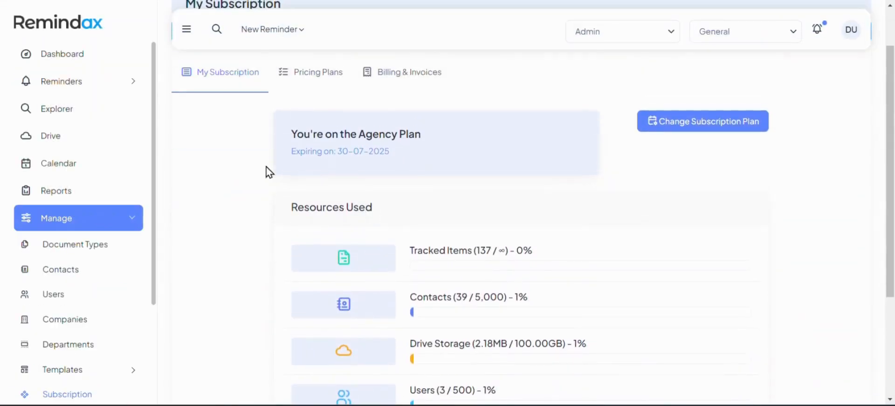
pyautogui.click(304, 87)
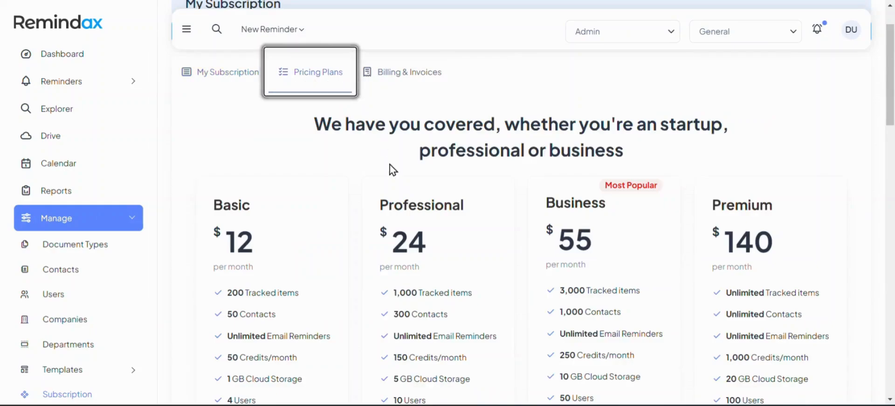
pyautogui.scroll(-5, 393, 182)
pyautogui.scroll(2, 395, 188)
pyautogui.scroll(4, 394, 187)
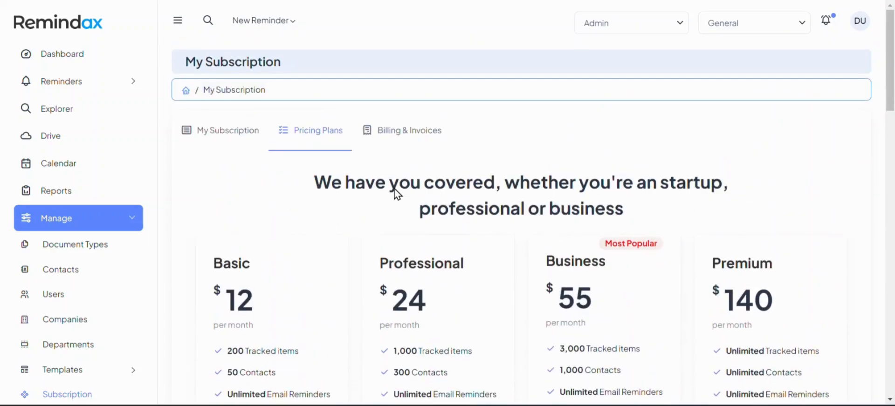
pyautogui.click(397, 140)
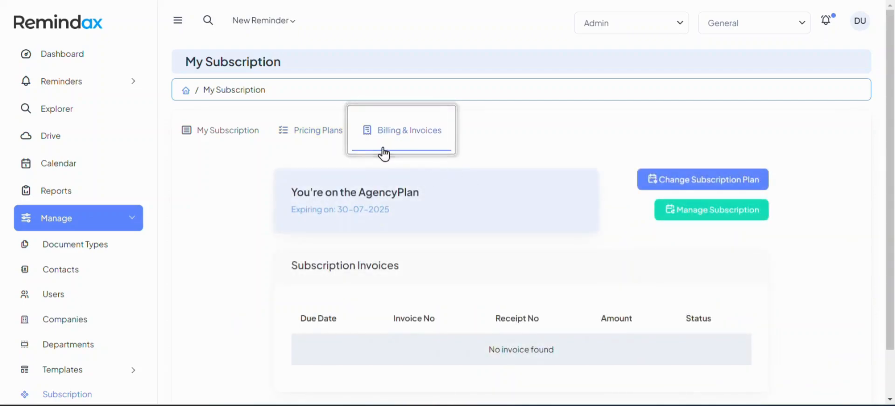
pyautogui.scroll(-1, 446, 192)
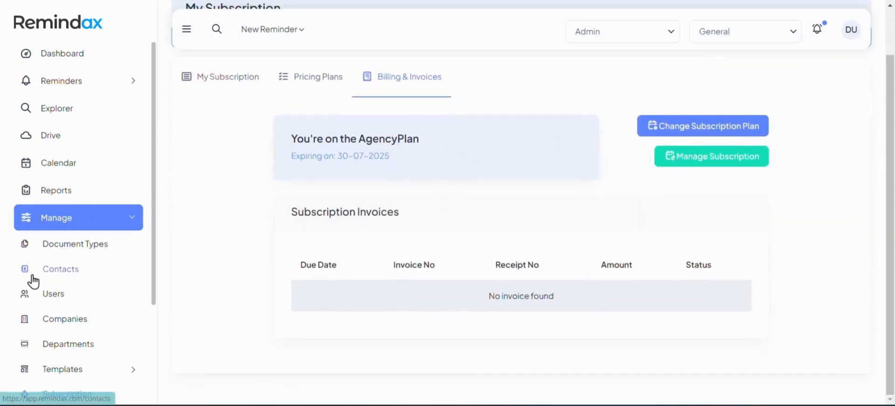
pyautogui.scroll(-3, 33, 281)
pyautogui.click(52, 316)
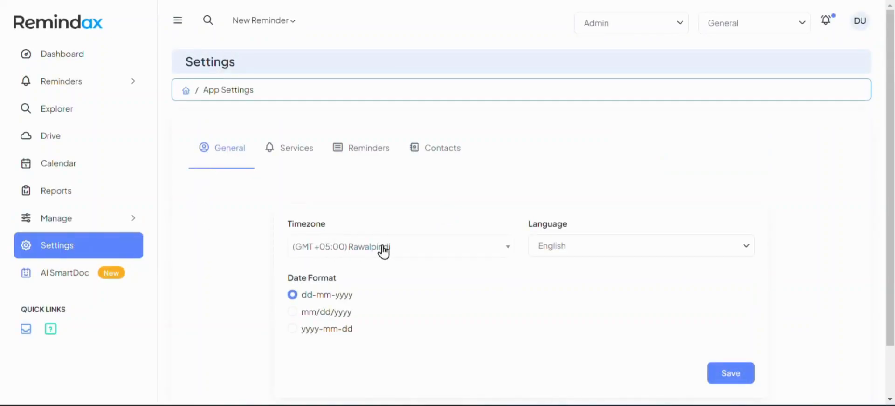
# In Settings, confirm the interface language stays English and view the email, SMS and WhatsApp service switches.
pyautogui.click(559, 247)
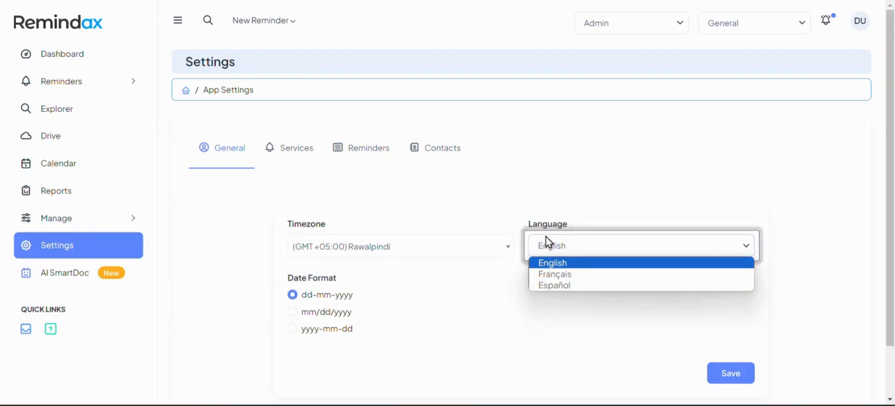
pyautogui.click(552, 262)
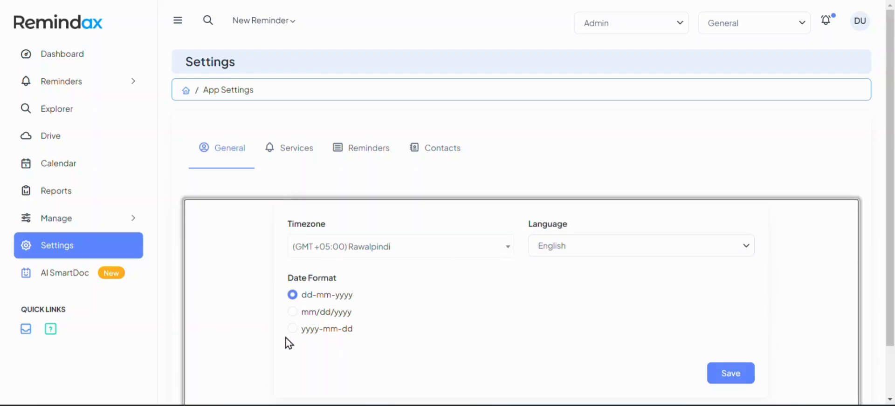
pyautogui.click(285, 160)
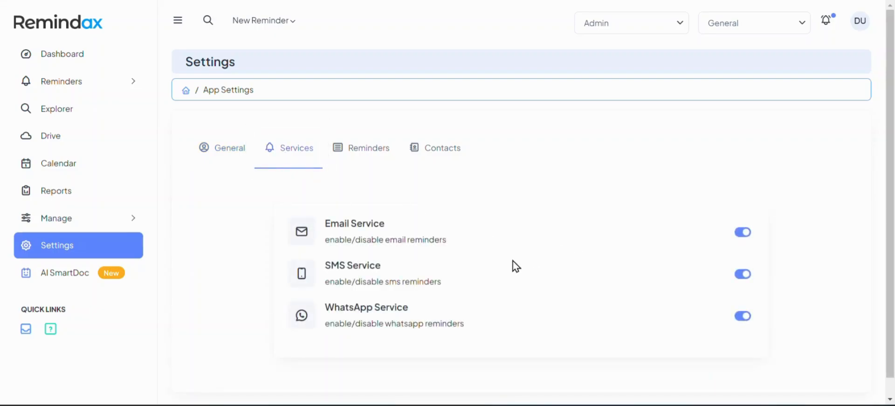
# Review the default reminder sequence and the default contact settings, then go to AI SmartDoc.
pyautogui.click(372, 161)
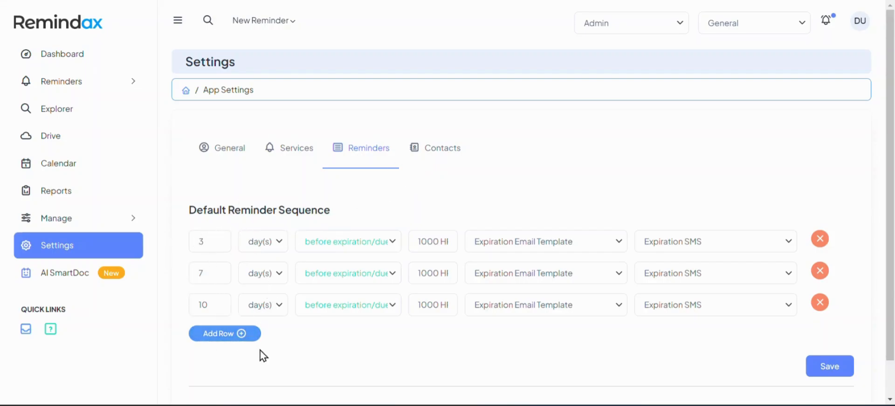
pyautogui.scroll(-1, 280, 349)
pyautogui.click(426, 114)
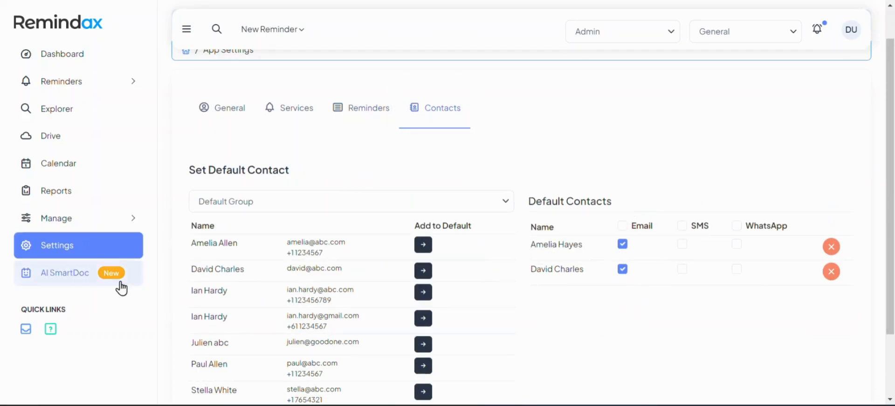
pyautogui.click(71, 278)
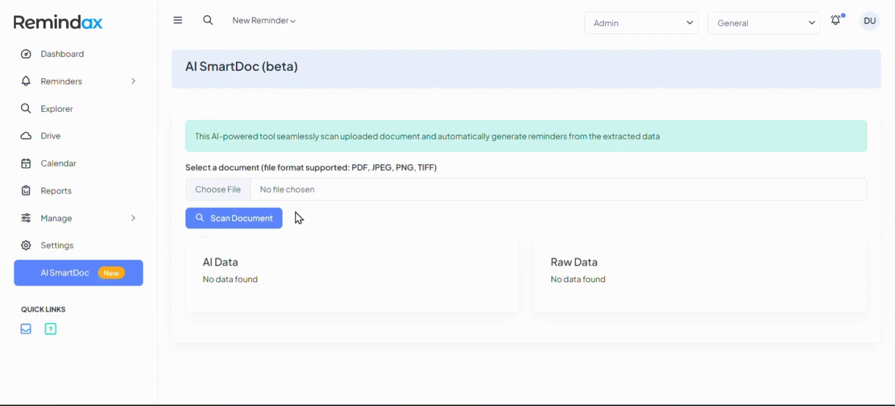
# Leave the empty AI SmartDoc page, with no document chosen, for the dashboard.
pyautogui.click(116, 61)
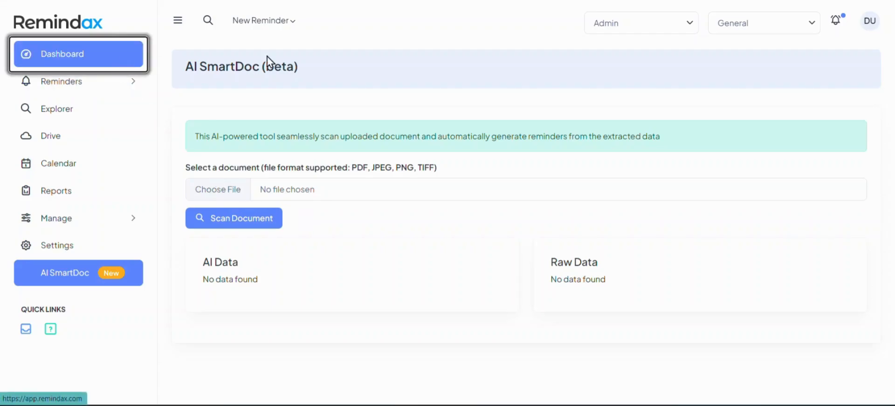
# Check the department and company lists keeping General, view the profile menu, and scroll to Recent Activity.
pyautogui.click(652, 32)
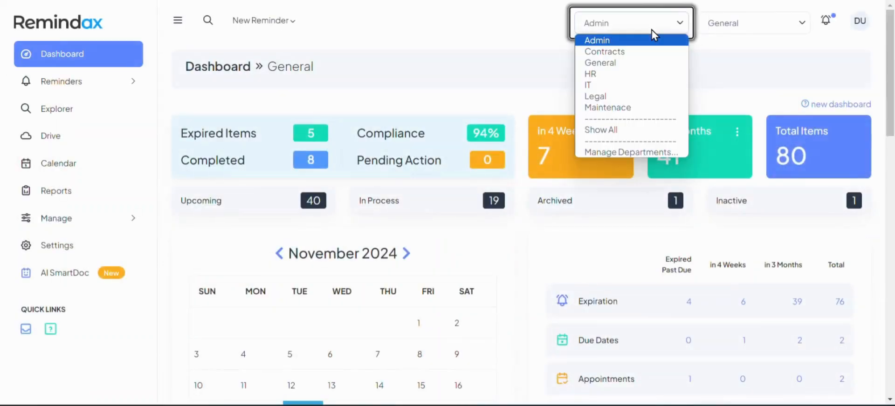
pyautogui.click(730, 27)
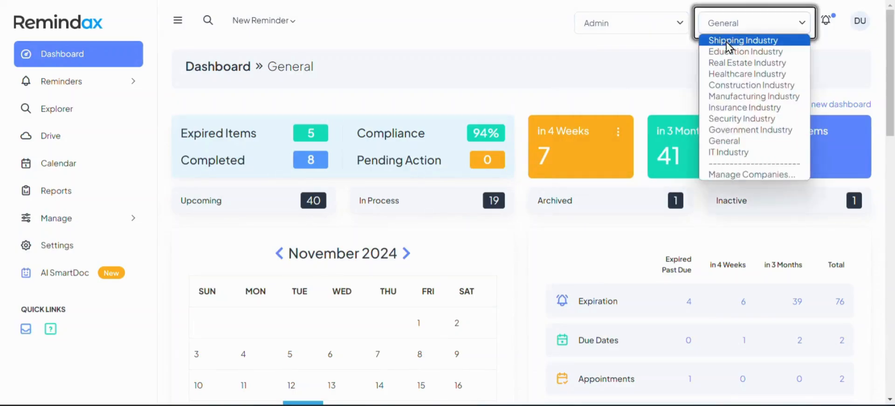
pyautogui.click(860, 24)
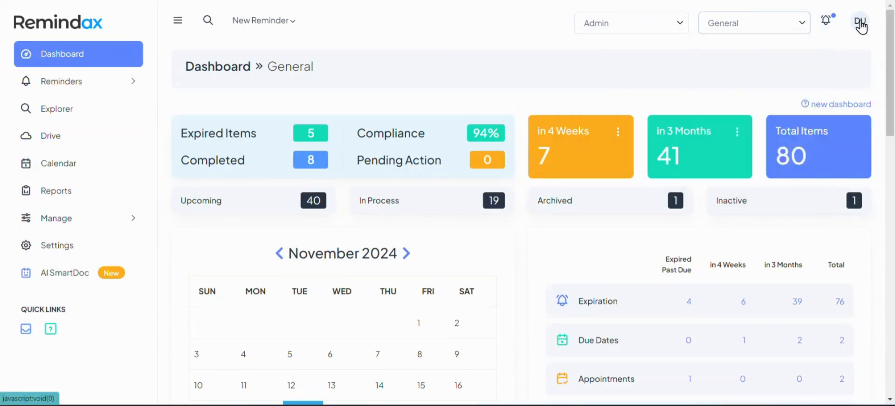
pyautogui.click(860, 24)
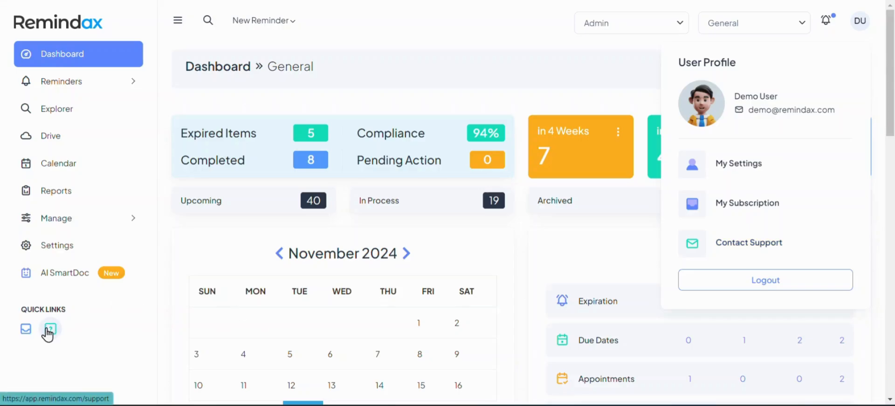
pyautogui.click(102, 324)
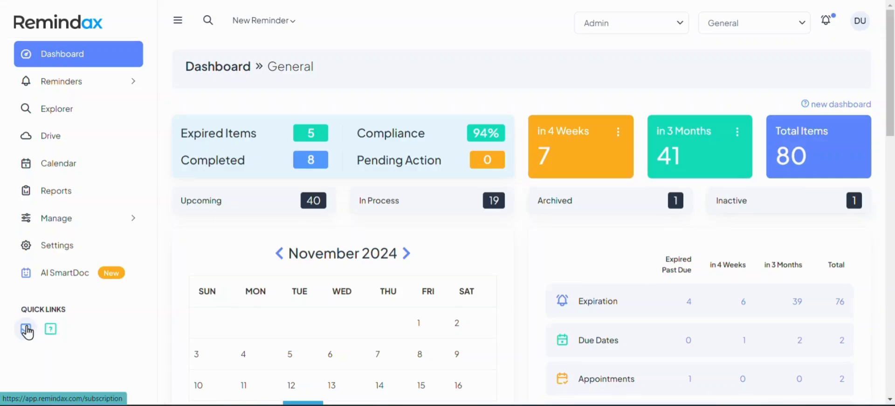
pyautogui.scroll(-7, 443, 275)
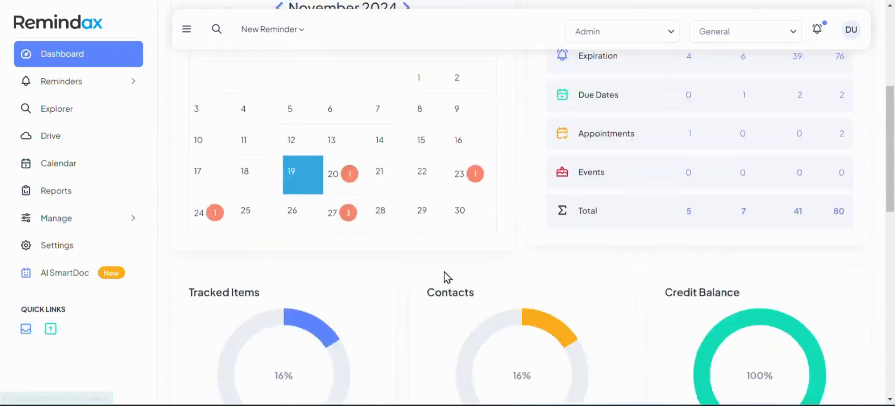
pyautogui.scroll(-10, 479, 270)
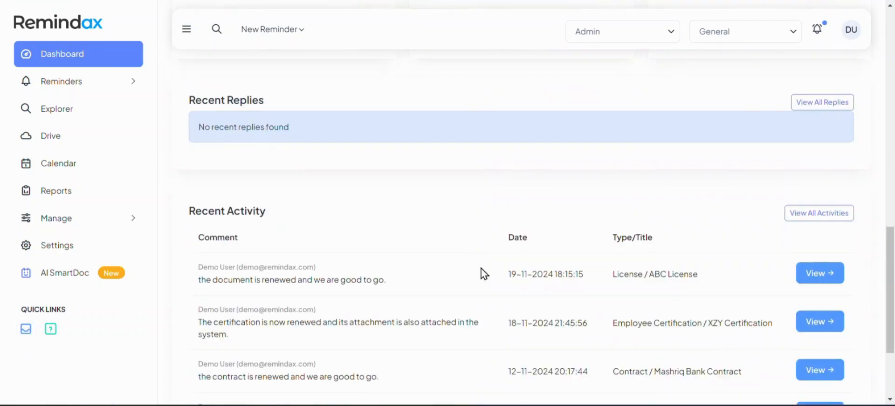